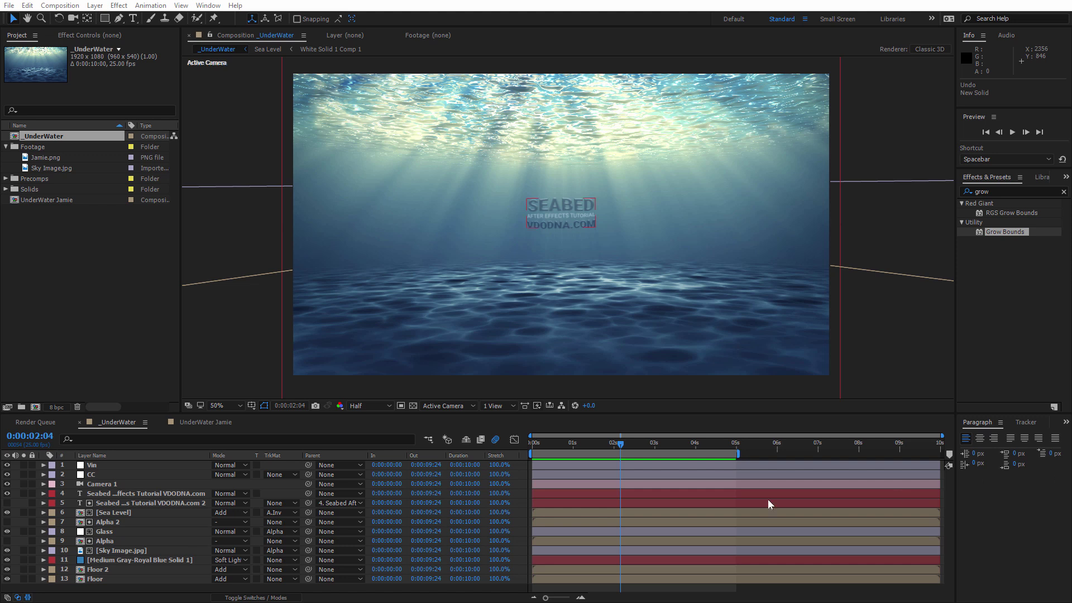
- Scrub through the finished _UnderWater scene, then switch to the UnderWater Jamie composition
mouse_move(620, 444)
mouse_down()
mouse_move(574, 443)
mouse_move(685, 445)
mouse_move(574, 445)
mouse_move(603, 445)
mouse_up()
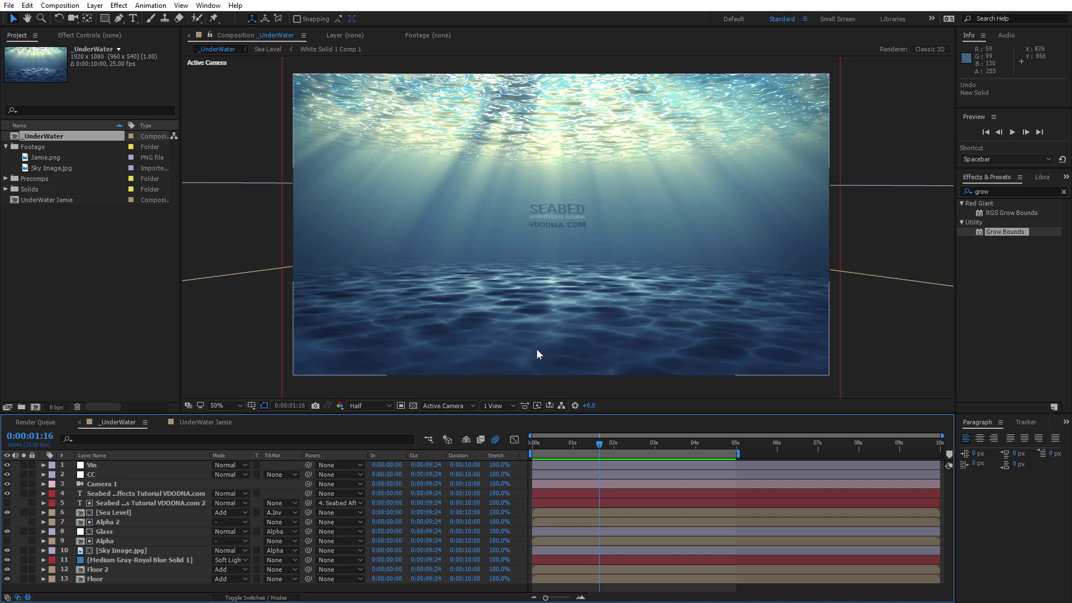
drag(596, 446, 597, 451)
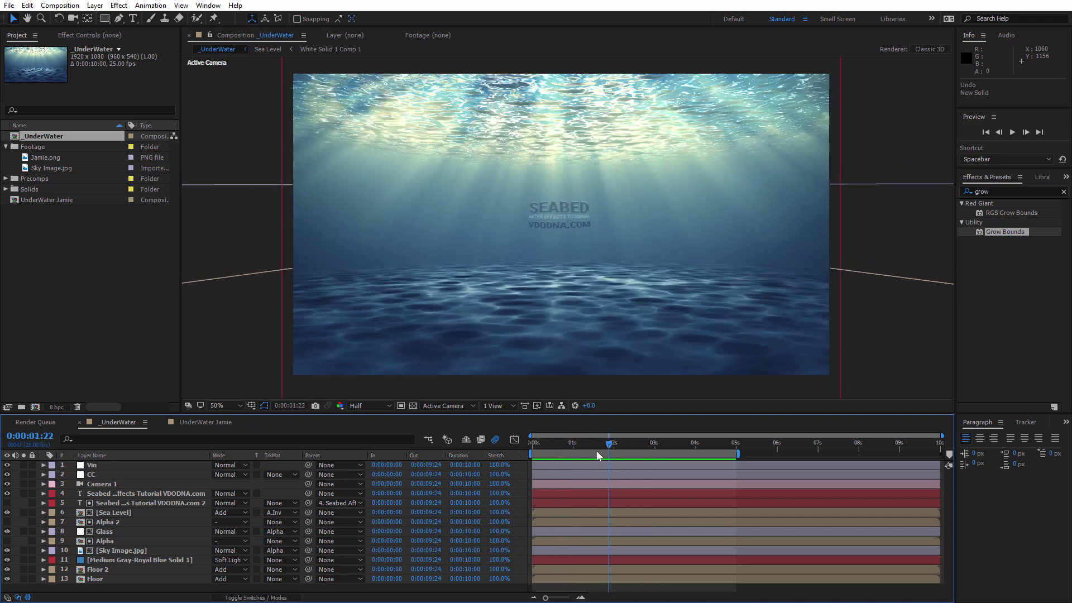
drag(597, 451, 613, 454)
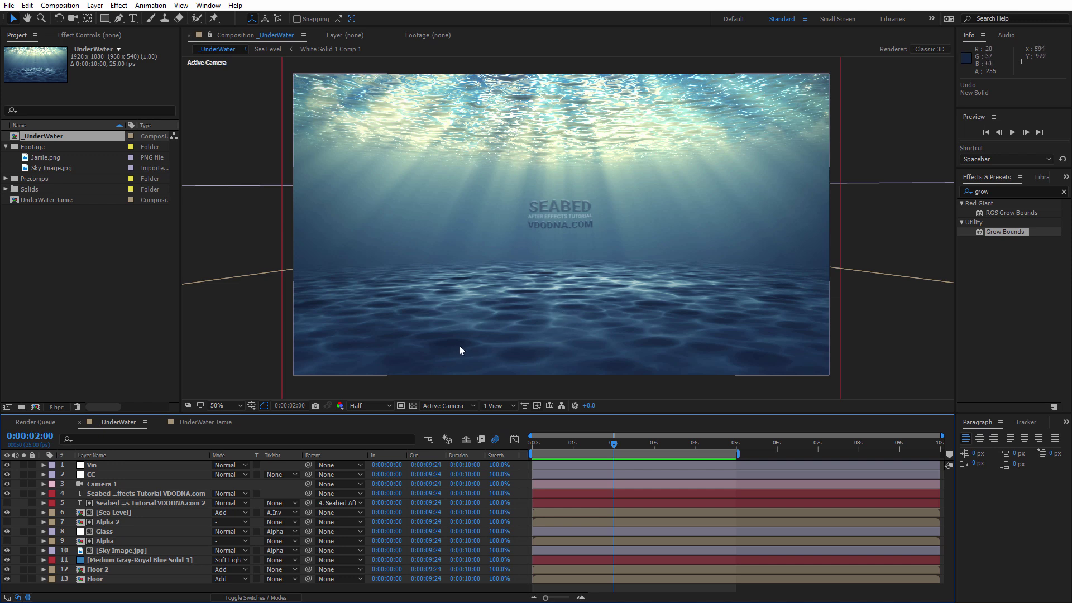
click(201, 422)
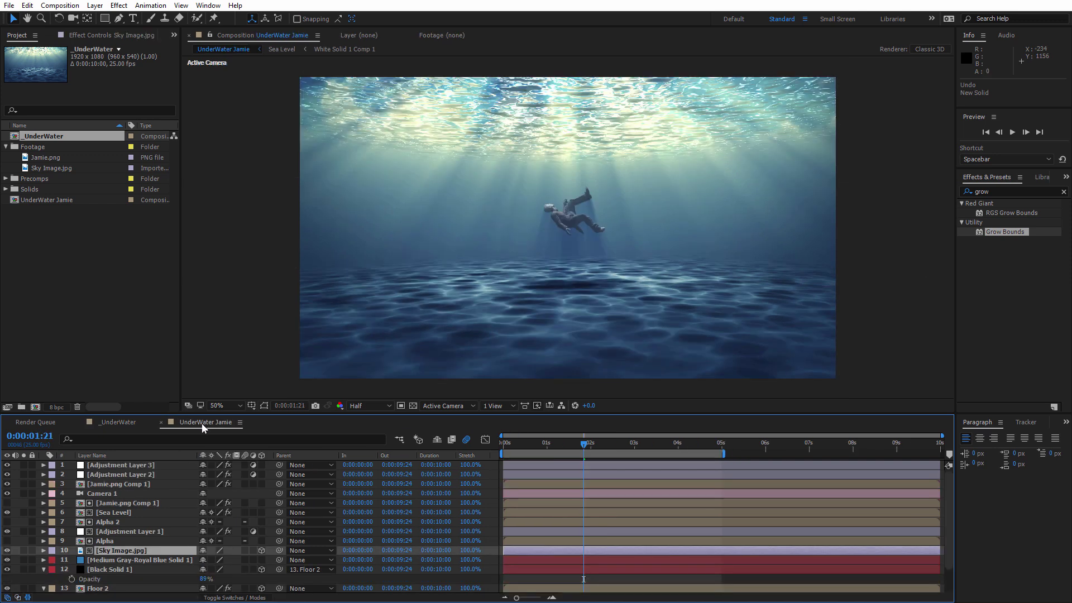
click(113, 314)
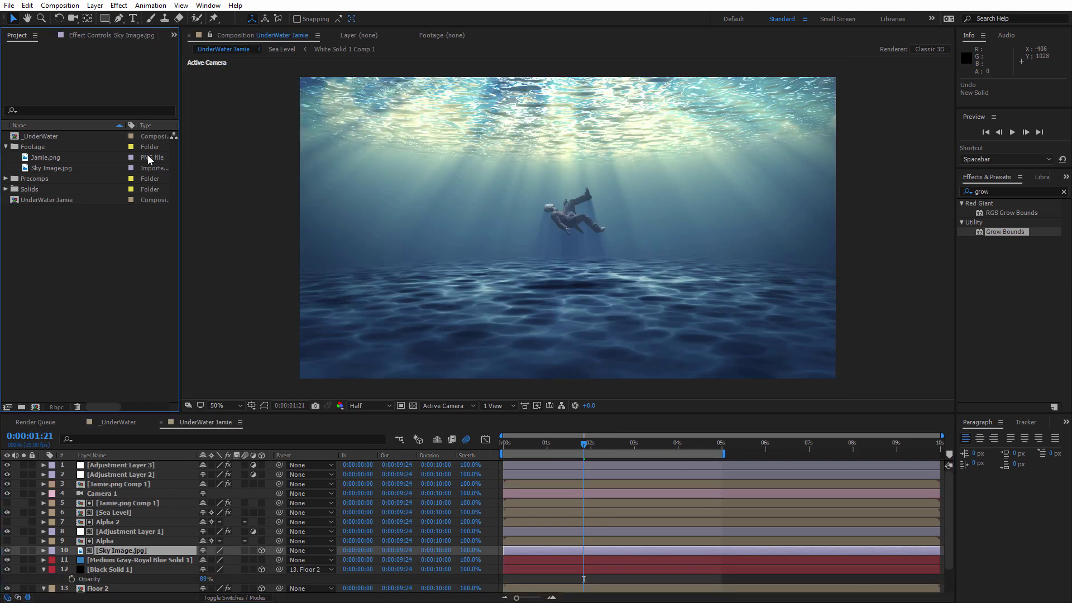
- Create a new composition named Seabed
click(60, 6)
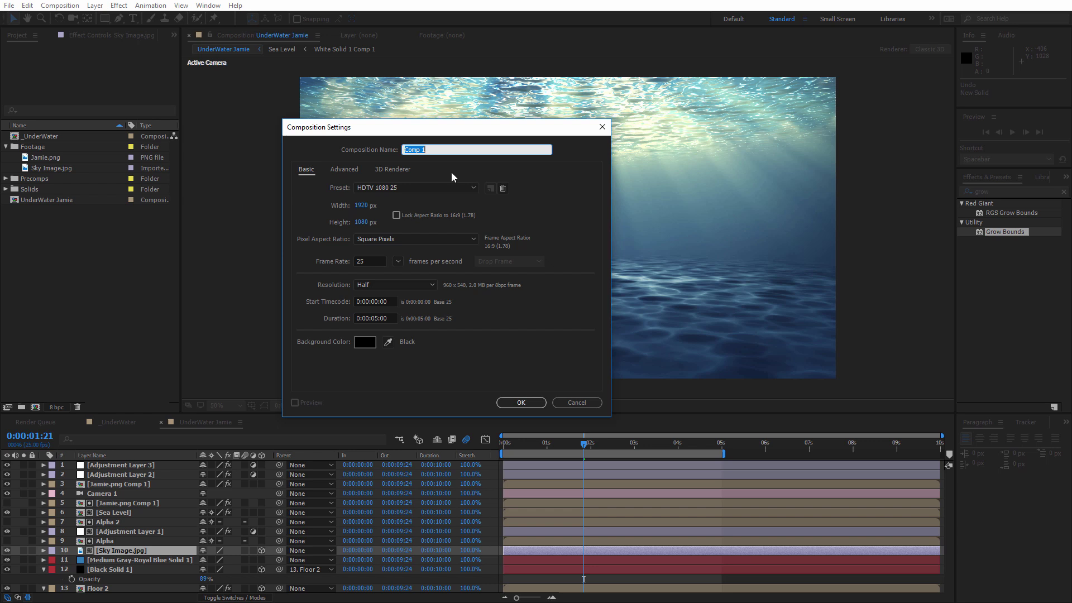
text(Seabed)
drag(389, 317, 333, 324)
click(511, 404)
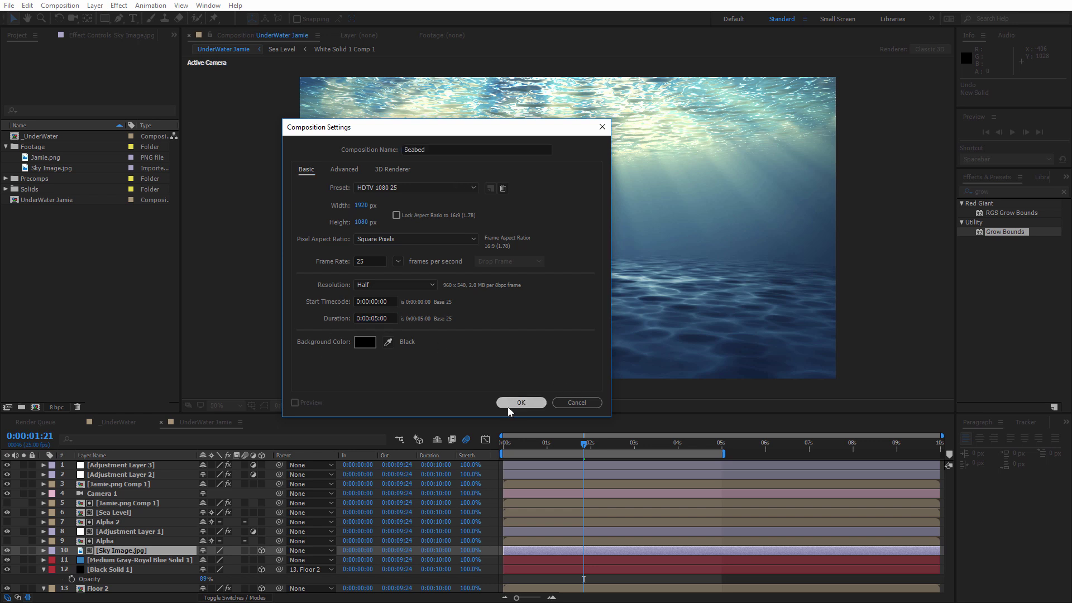
- Add a 2000×2000 px solid named Fractal to the Seabed composition
key(ctrl+y)
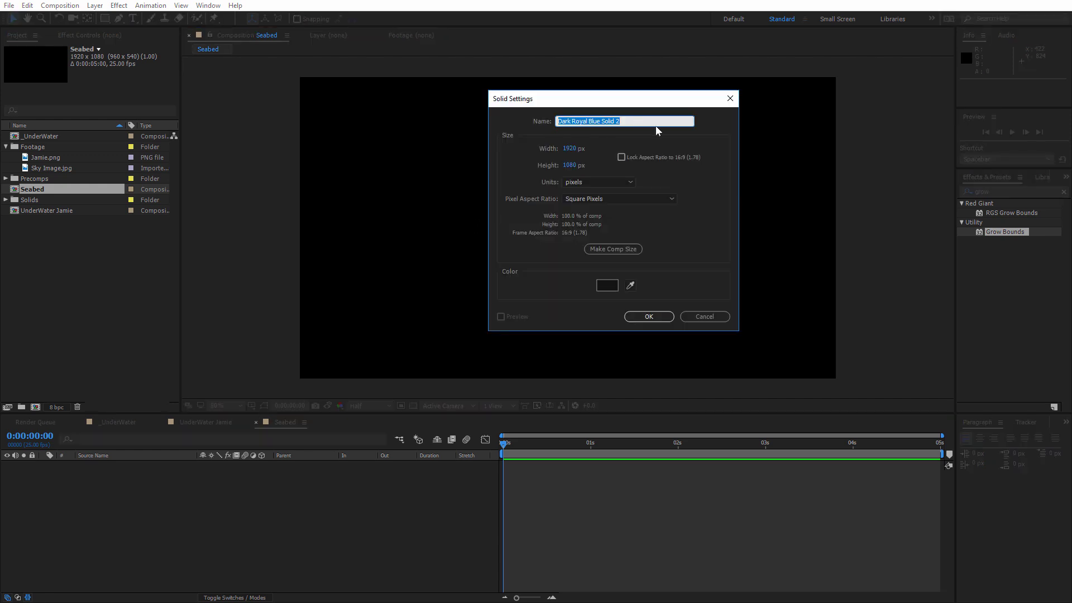
text(Fractal)
double_click(571, 149)
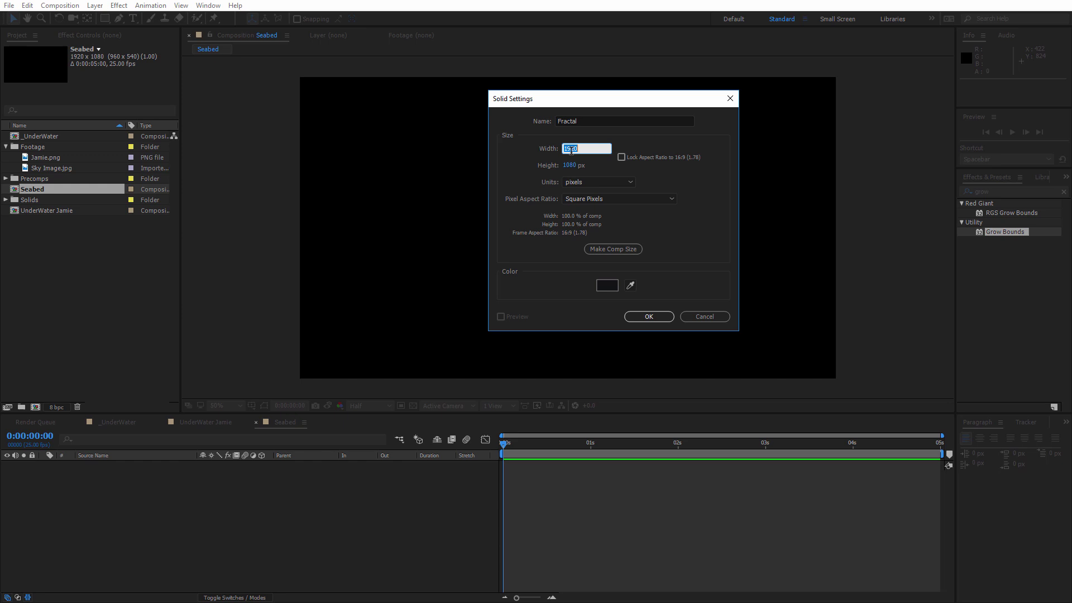
text(2000)
key(Tab)
text(2000)
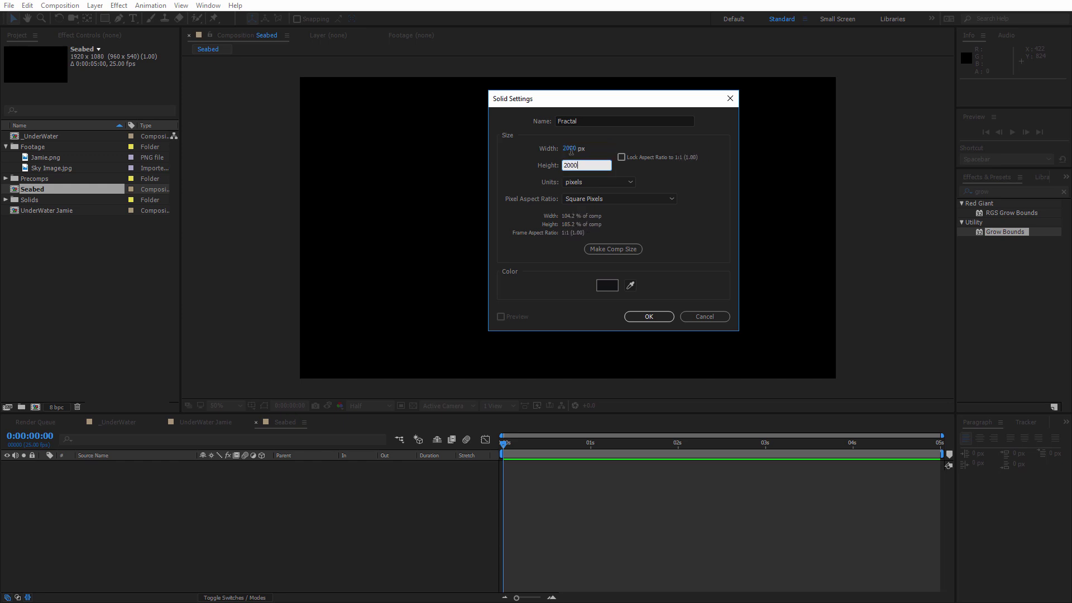
click(606, 288)
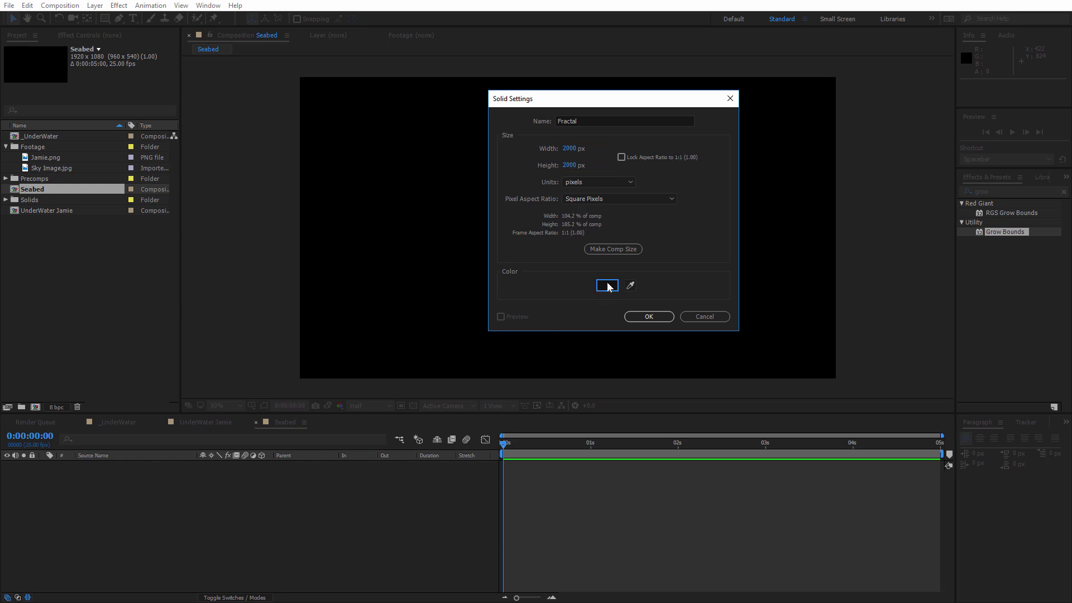
click(648, 316)
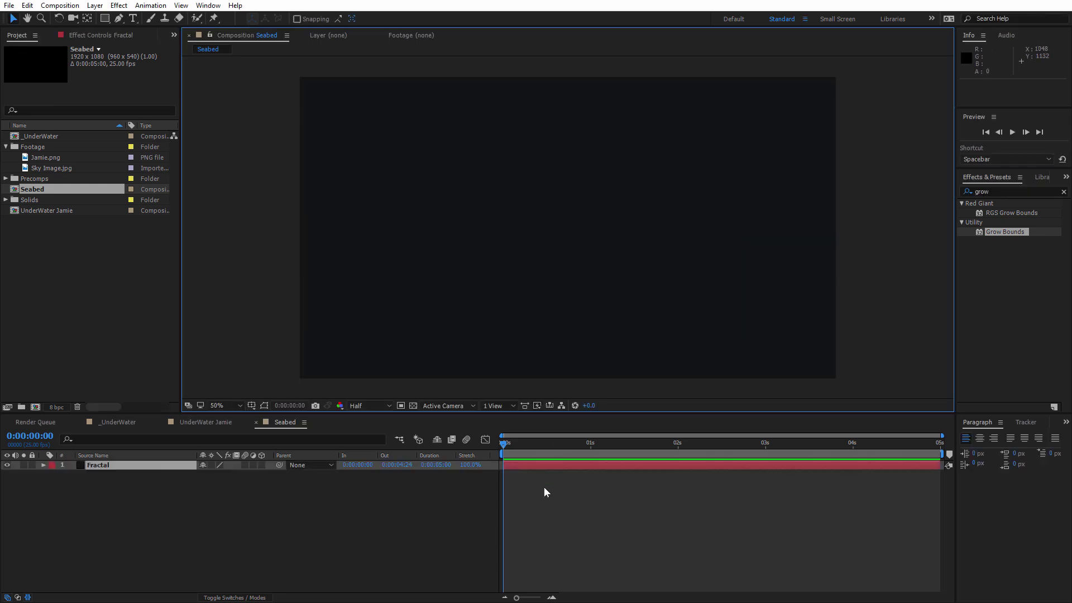
- Pre-compose the Fractal solid as 'Fractal Texture' and select its Fractal layer inside
click(95, 5)
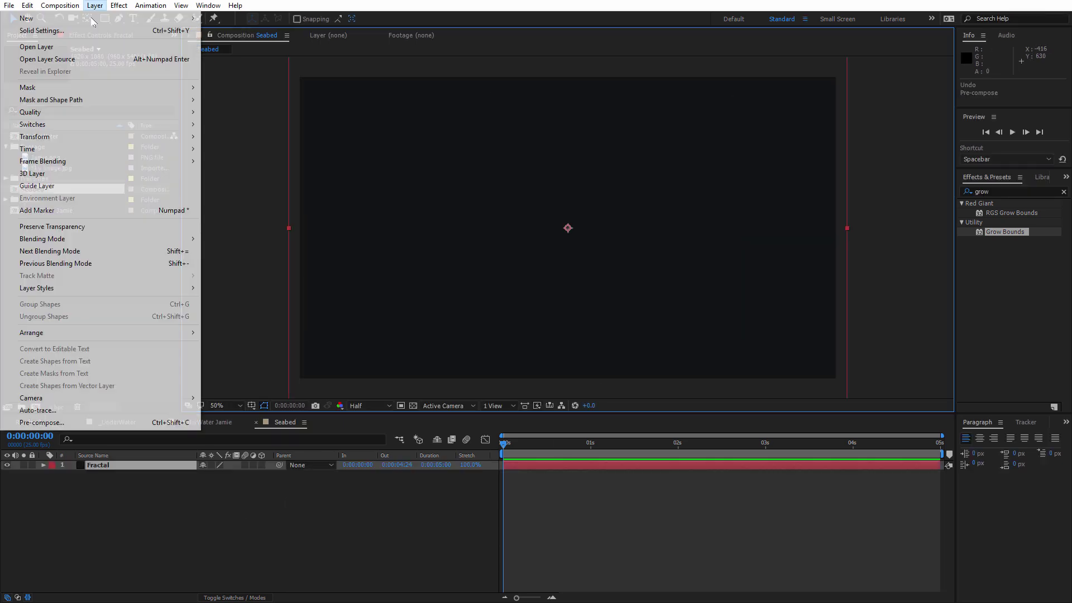
click(25, 422)
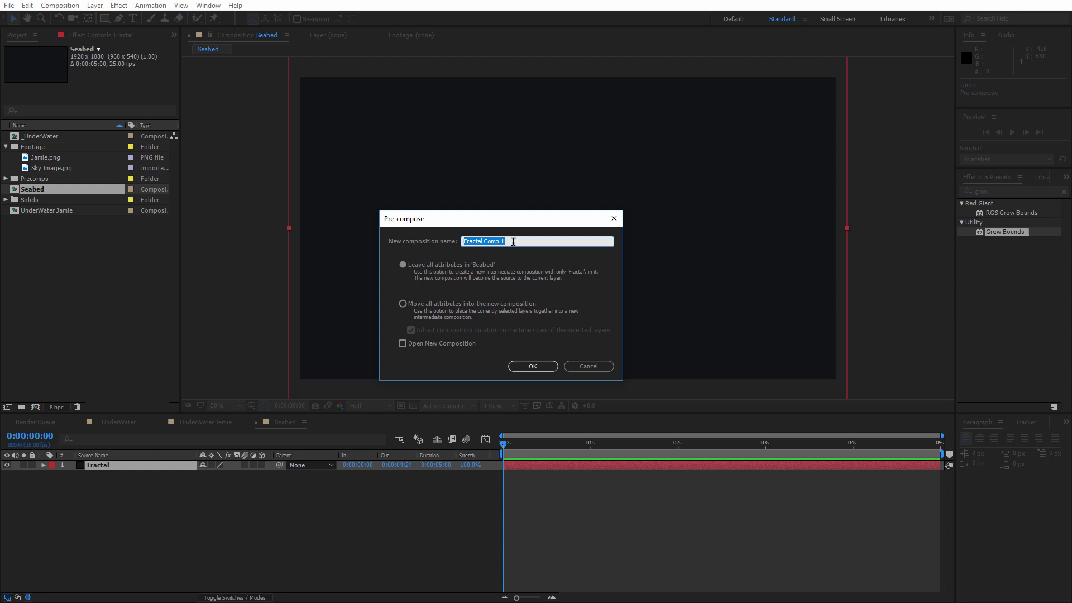
drag(484, 241, 517, 241)
text(Texture)
drag(501, 221, 505, 185)
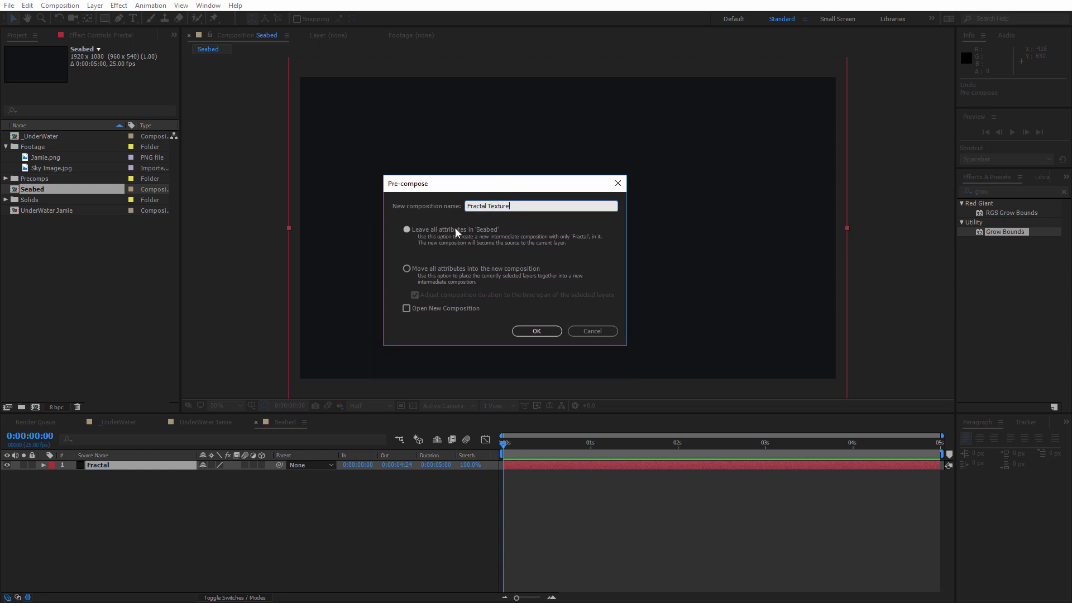
click(536, 331)
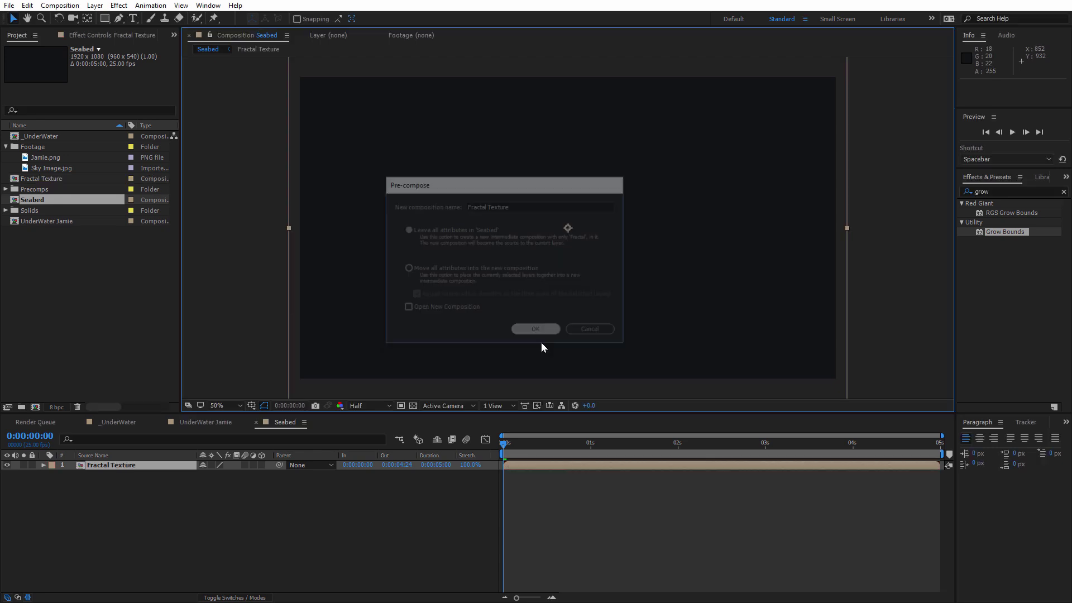
click(551, 249)
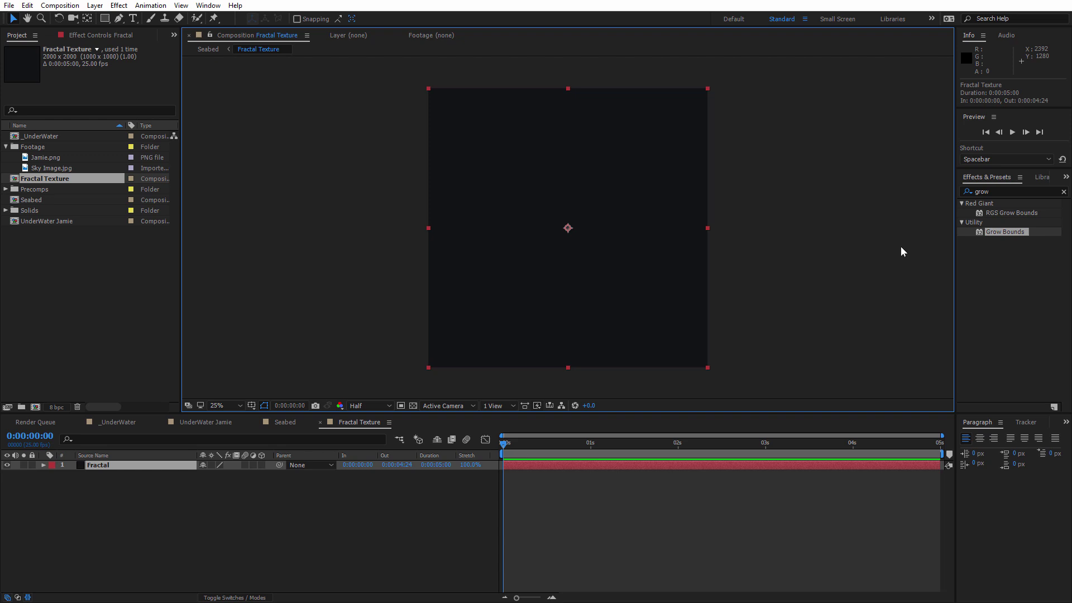
- Apply Fractal Noise to the Fractal layer with fractal type Dynamic Progressive
double_click(1015, 192)
text(frac)
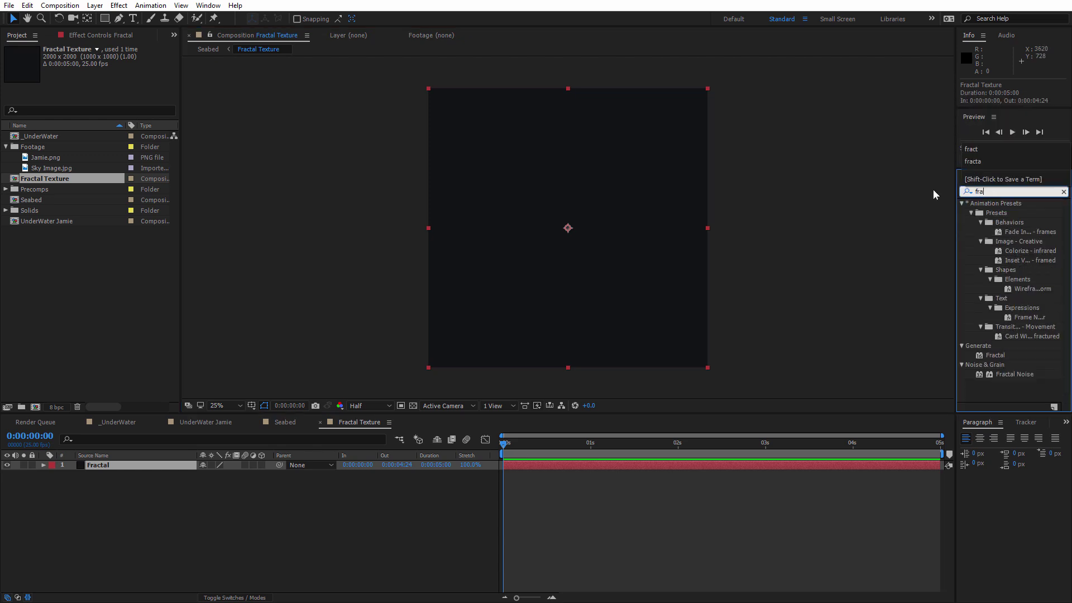
drag(1014, 270, 1029, 283)
double_click(1015, 270)
click(117, 68)
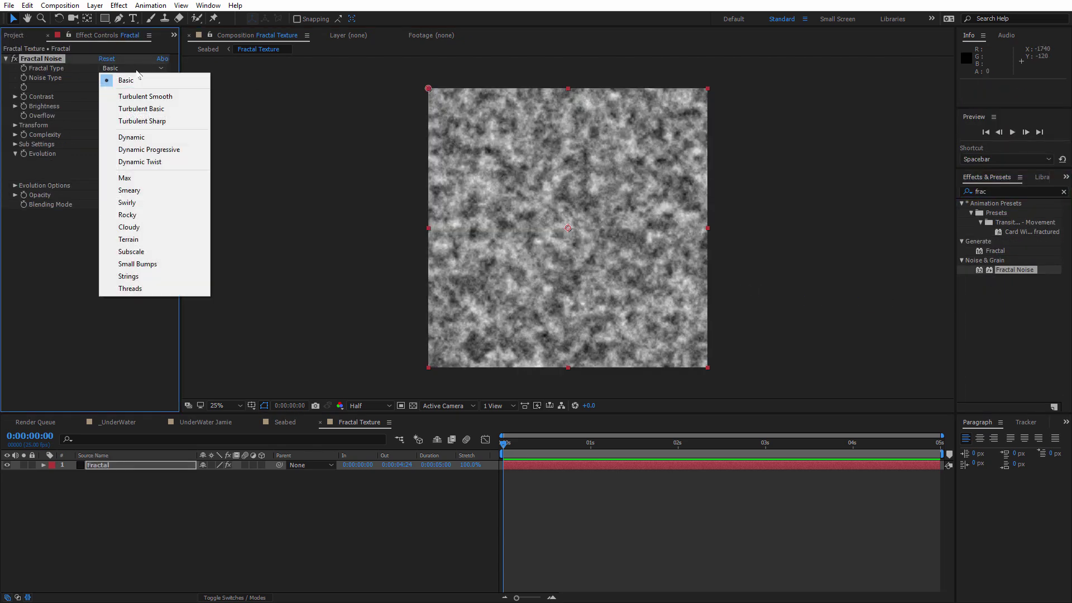
click(128, 150)
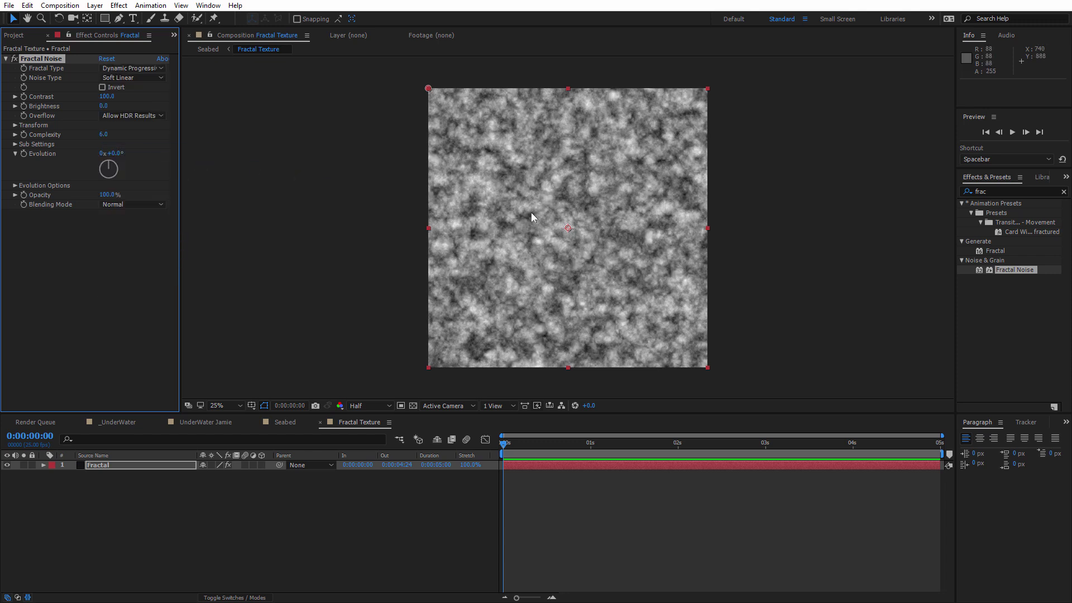
key(period)
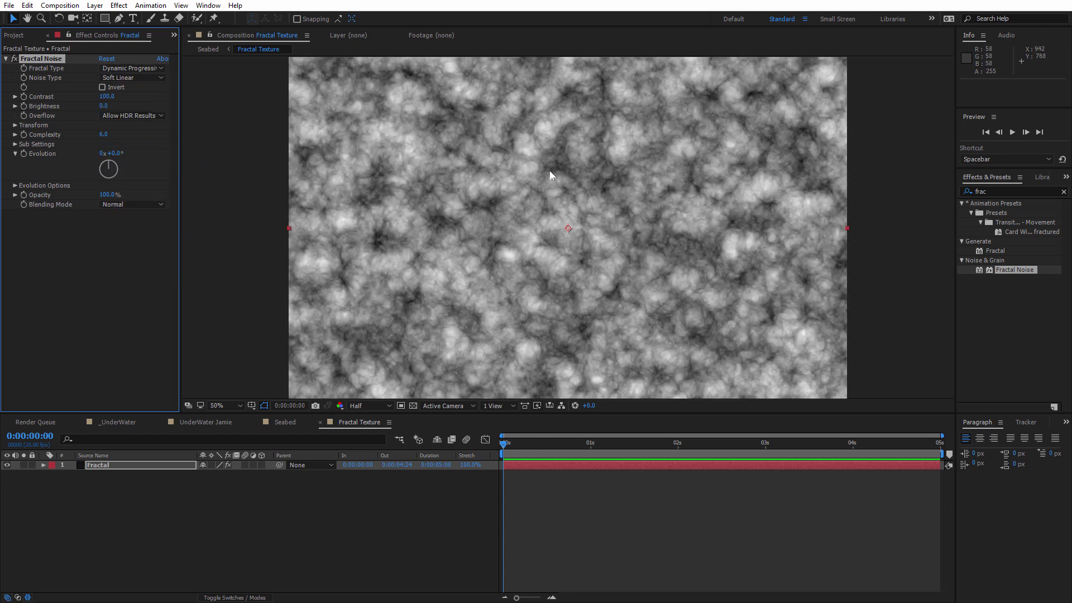
key(comma)
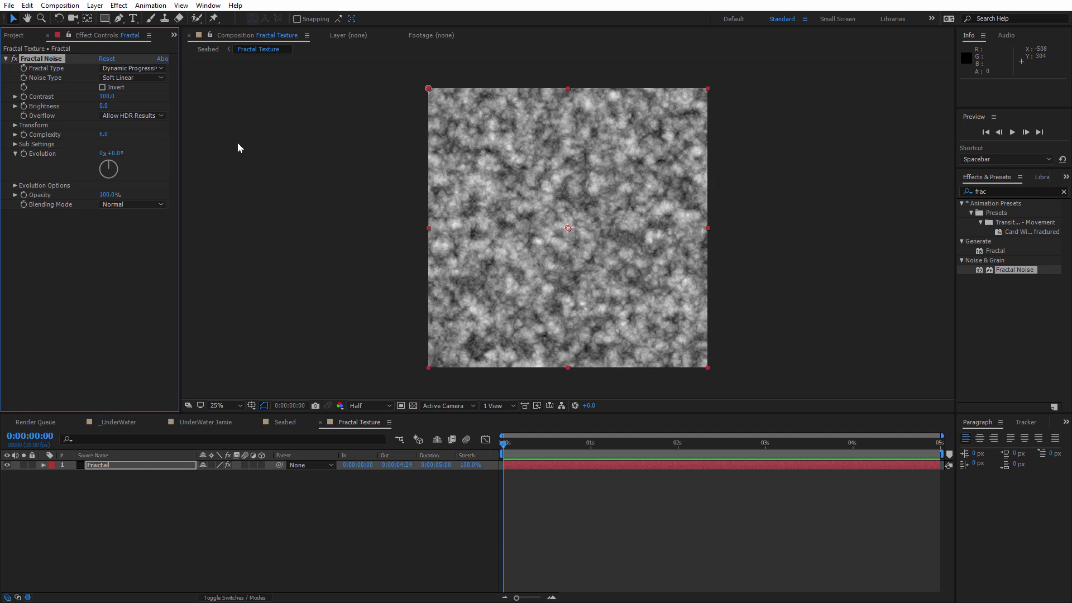
- Shrink the noise scale, set Sub Scaling to 70, and invert the Fractal Noise
click(15, 125)
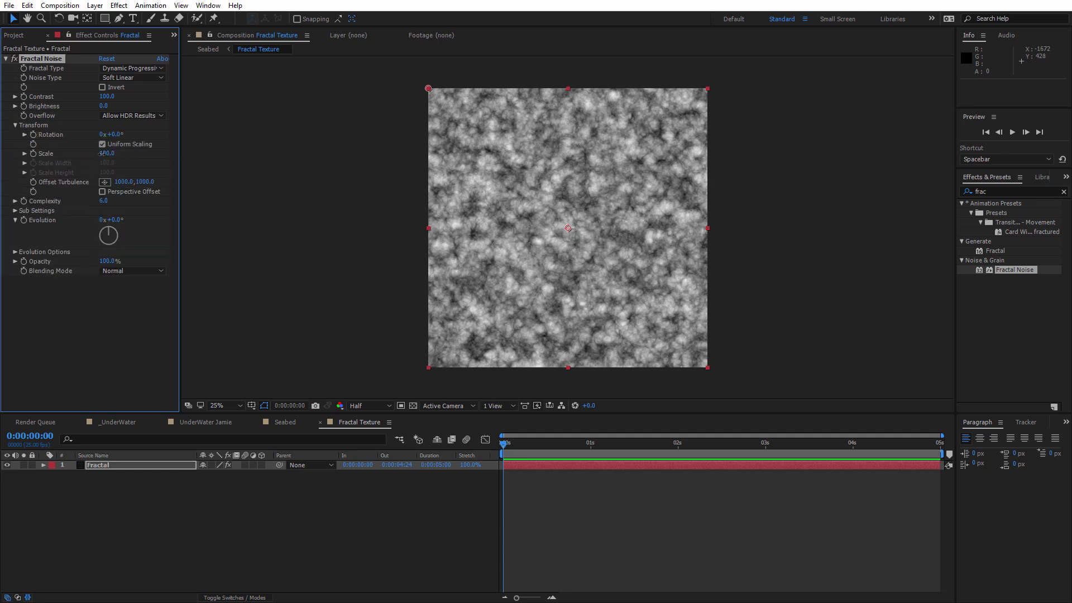
mouse_move(105, 154)
mouse_down()
mouse_move(82, 155)
mouse_move(91, 156)
mouse_up()
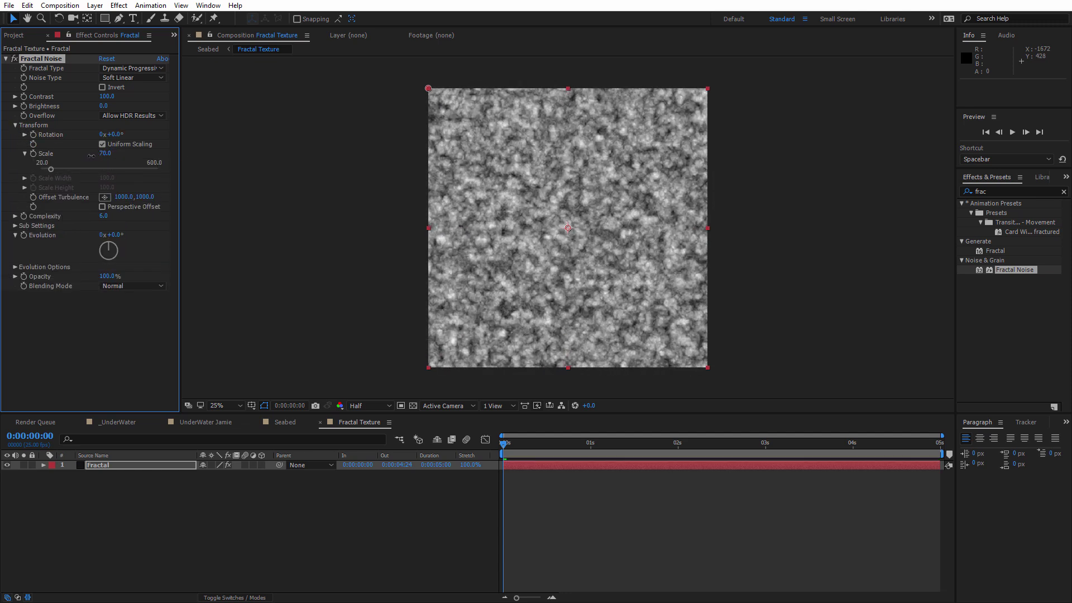
click(15, 125)
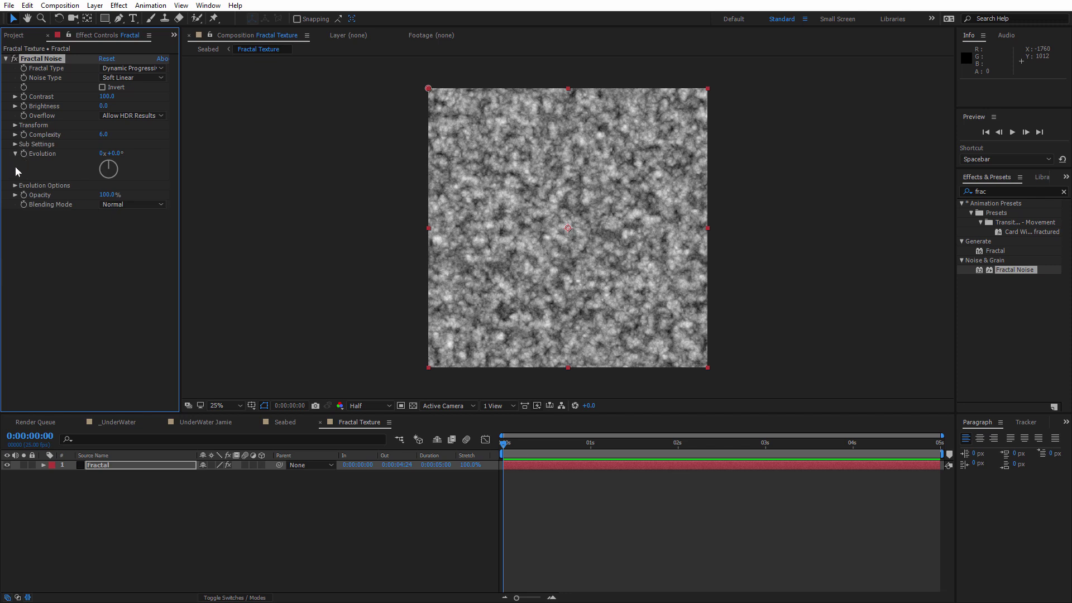
click(15, 145)
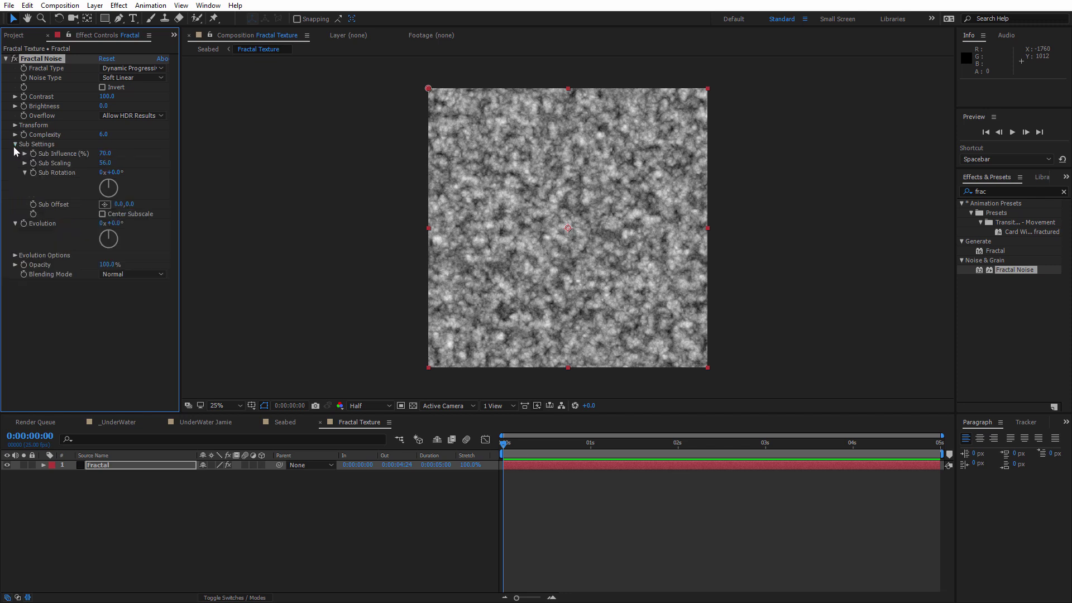
drag(102, 167, 84, 167)
click(105, 162)
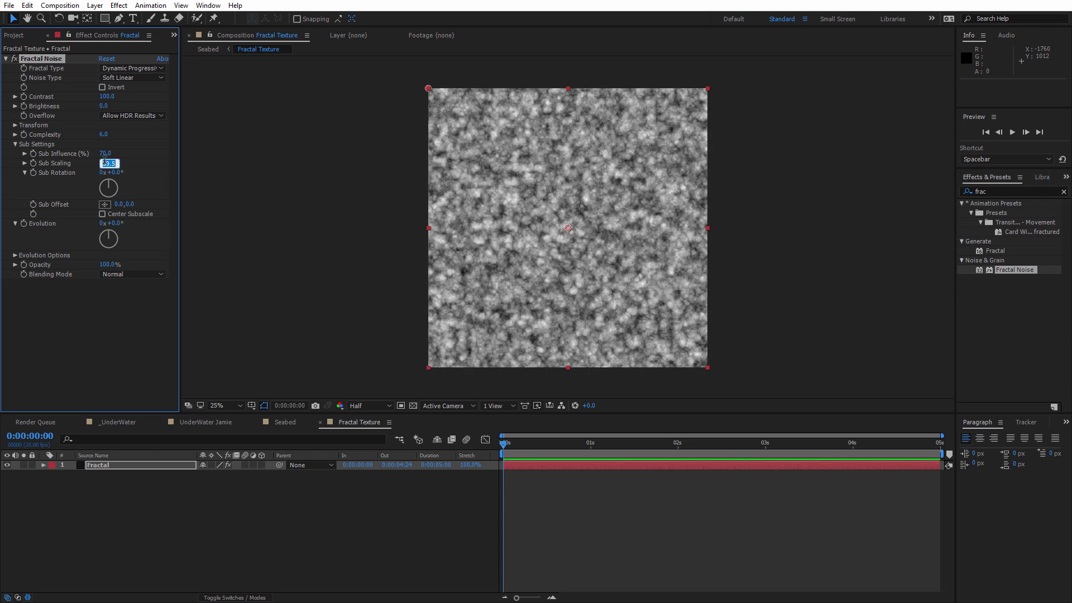
text(70)
key(Return)
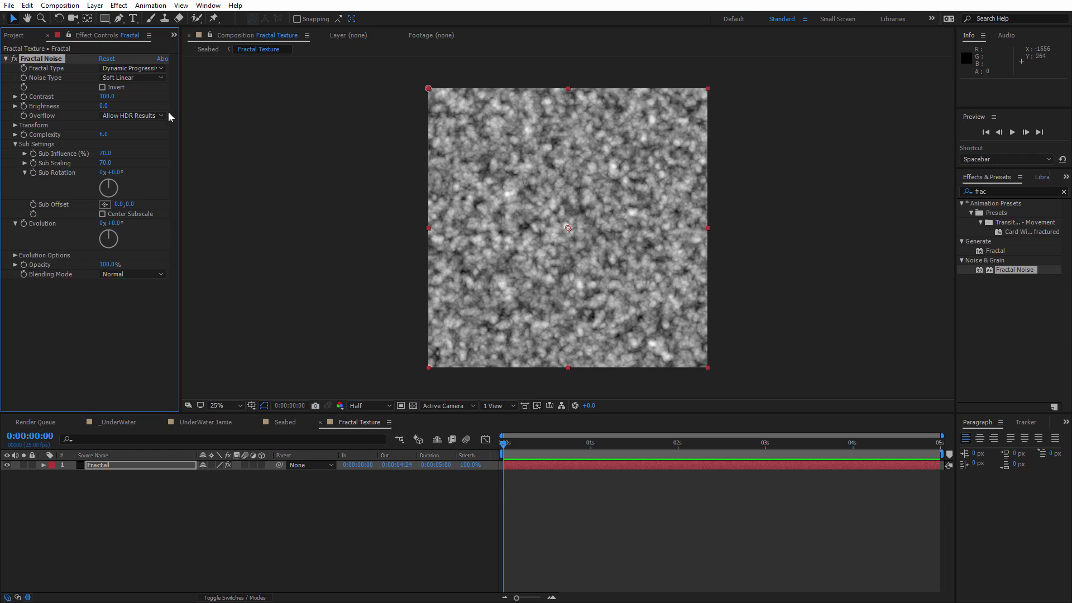
click(102, 87)
key(period)
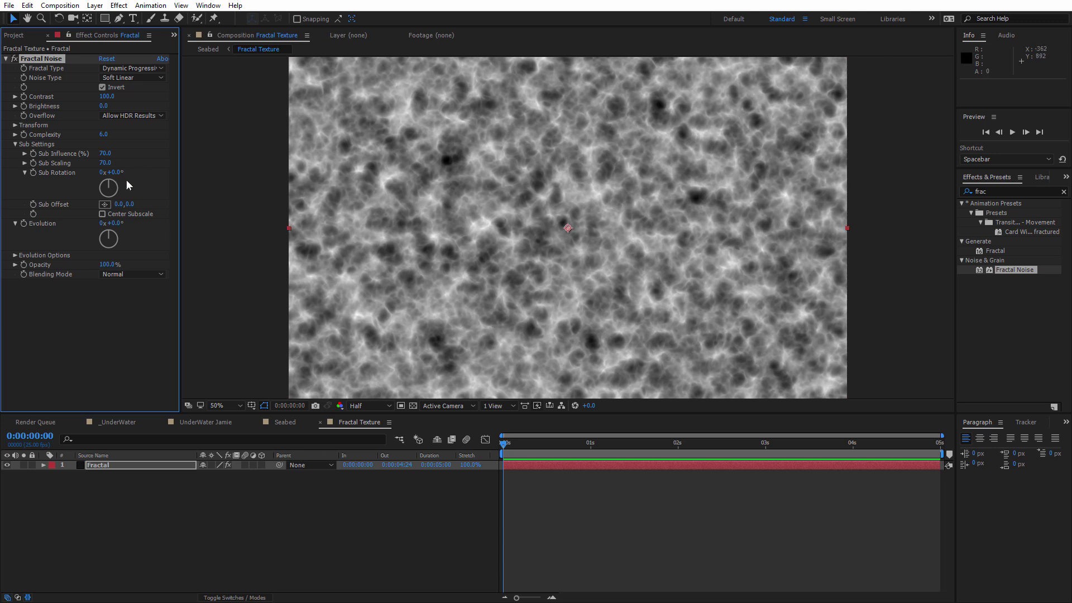
- Drive Fractal Noise Evolution with a time*200 expression and preview the evolving texture
click(16, 144)
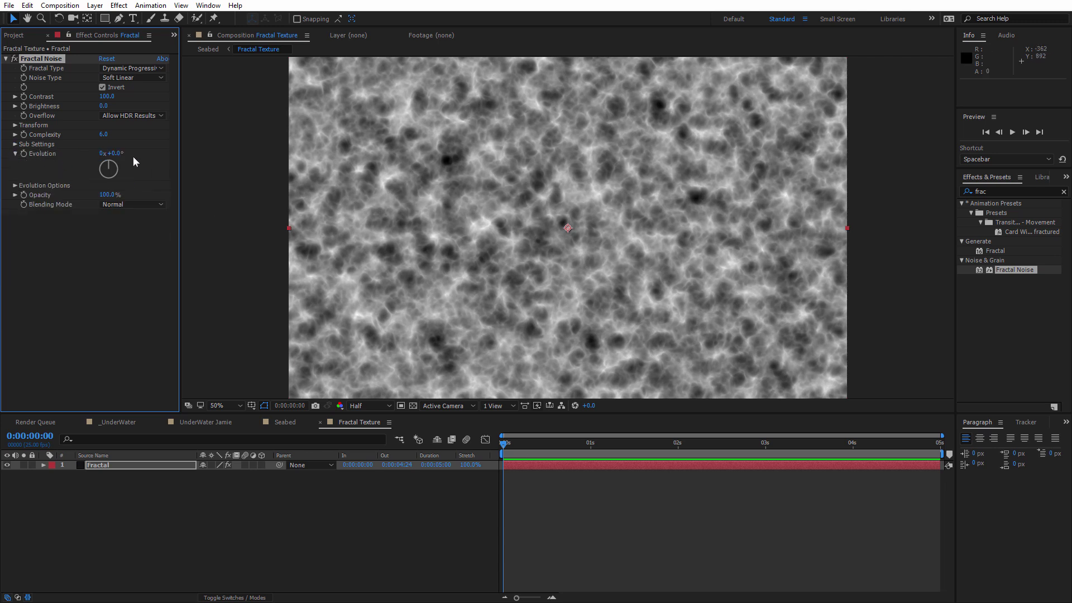
drag(115, 153, 139, 153)
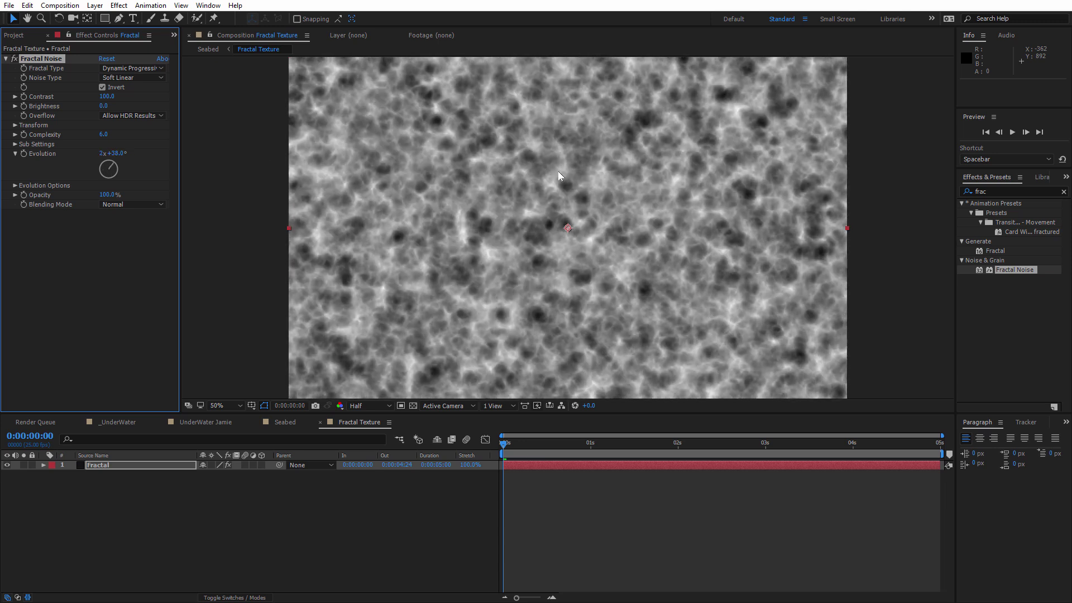
key(ctrl+z)
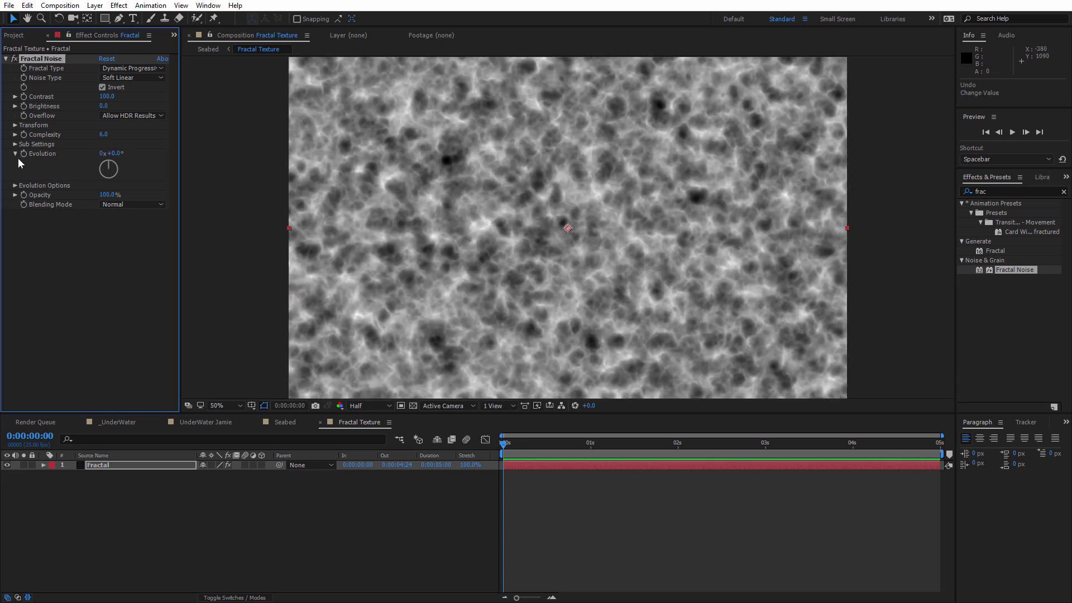
alt+click(24, 153)
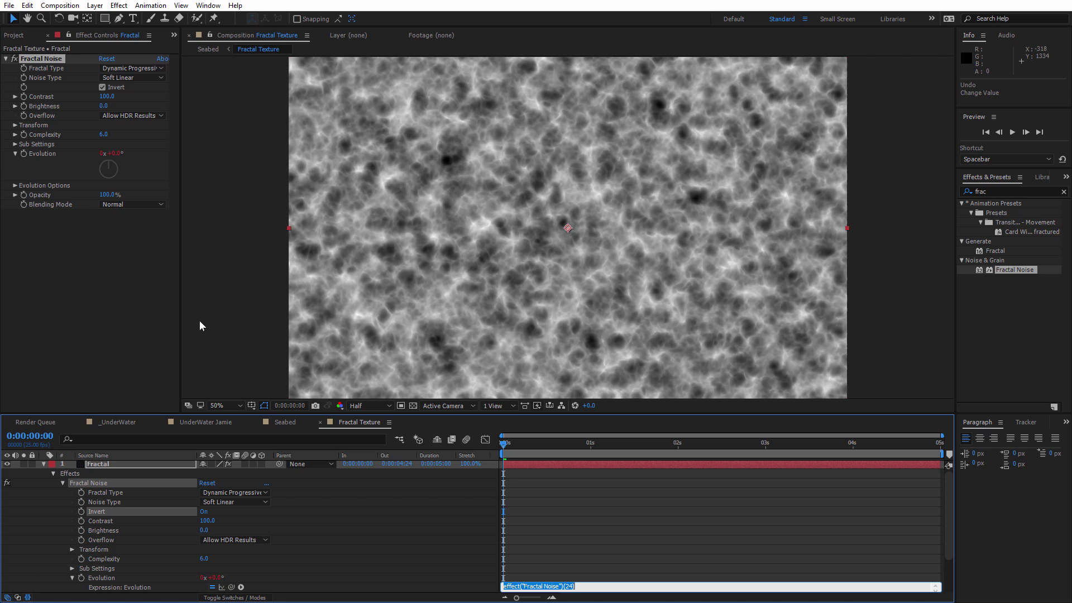
text(time*200)
key(KP_Enter)
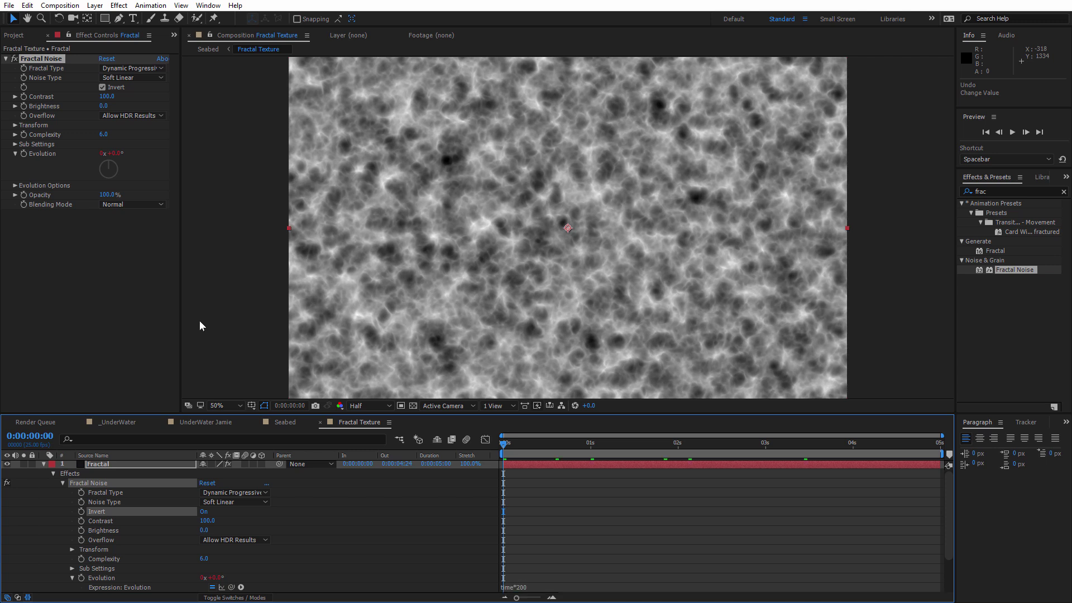
key(space)
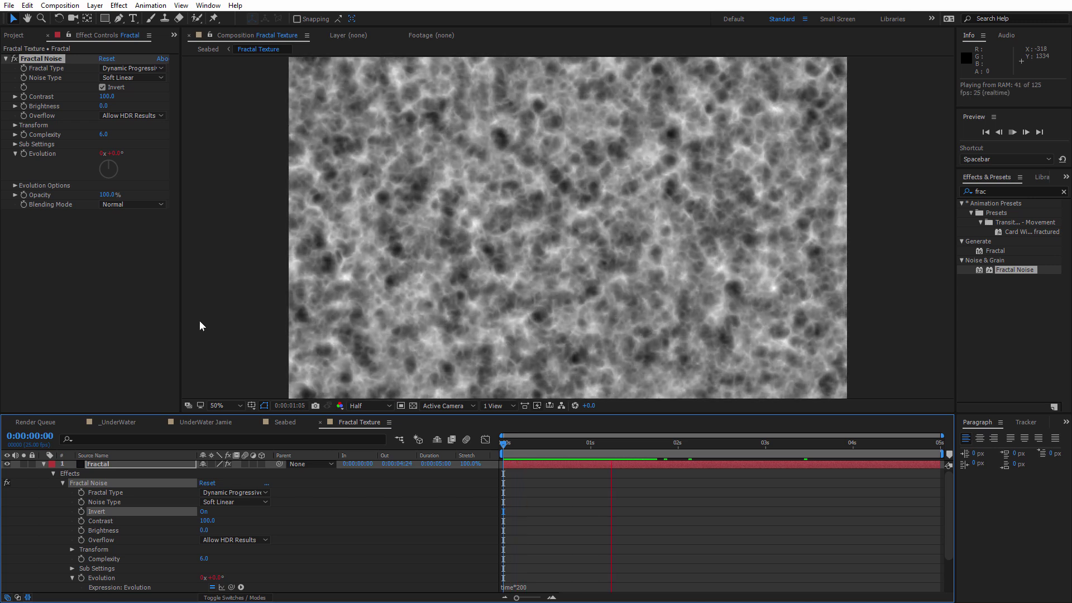
key(space)
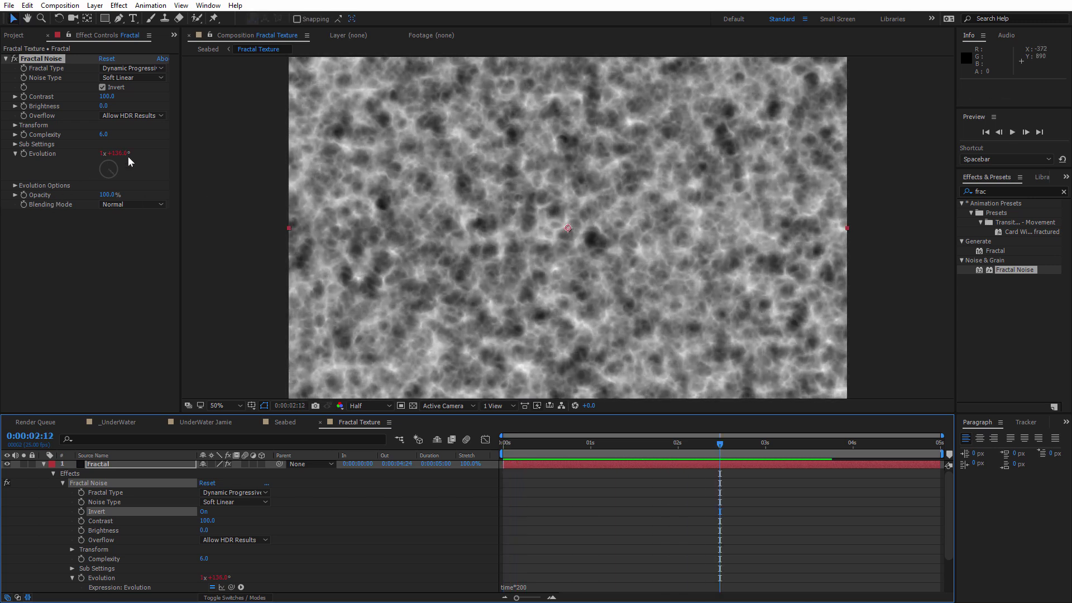
- Keyframe Offset Turbulence from frame 0 to about one second, raising Y so noise drifts down
click(15, 126)
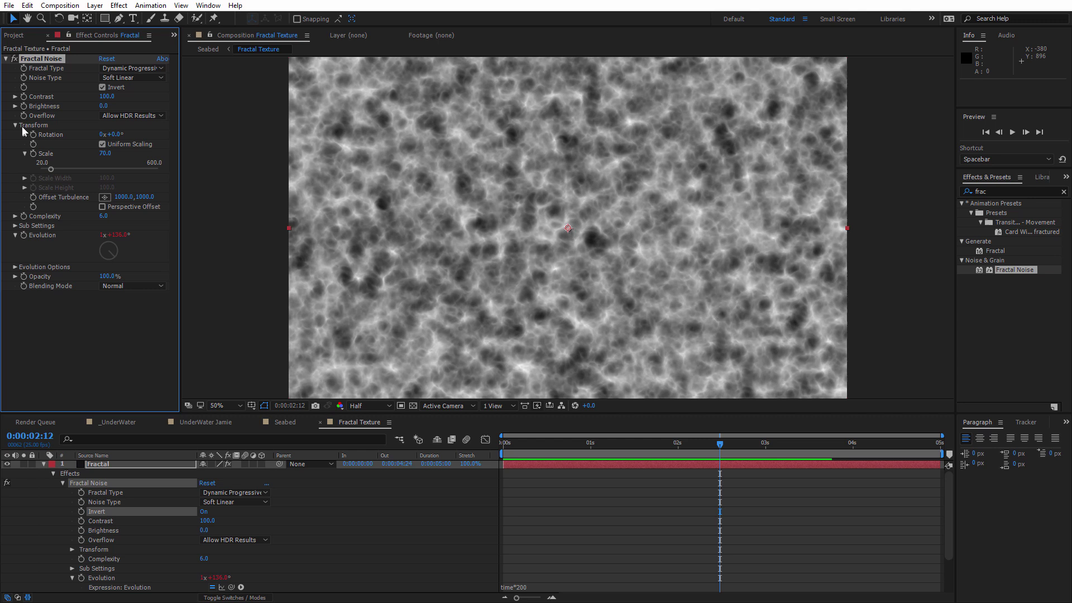
click(461, 444)
key(Home)
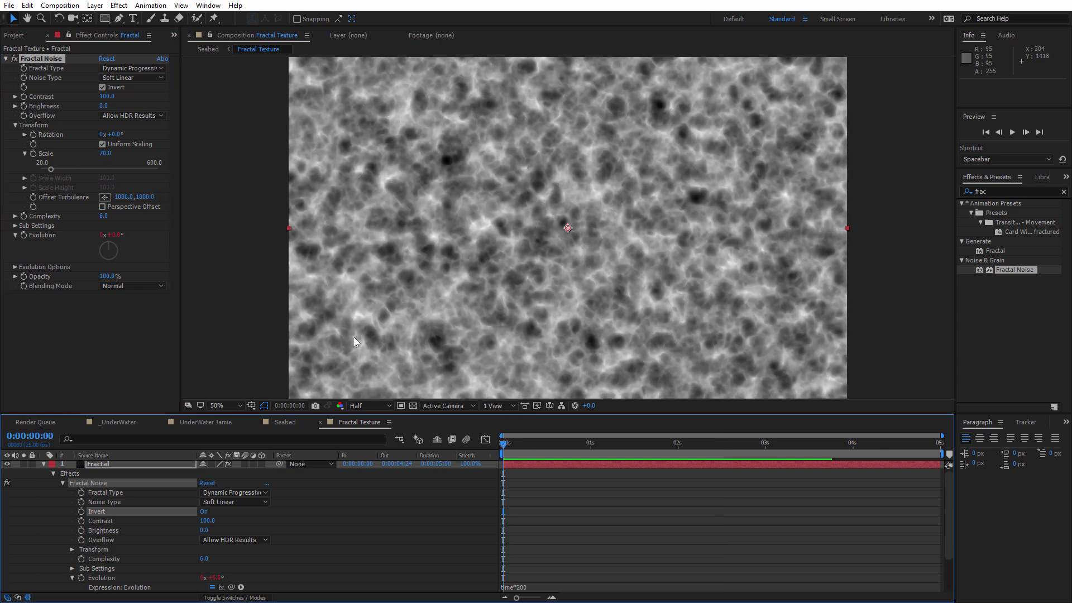
click(33, 197)
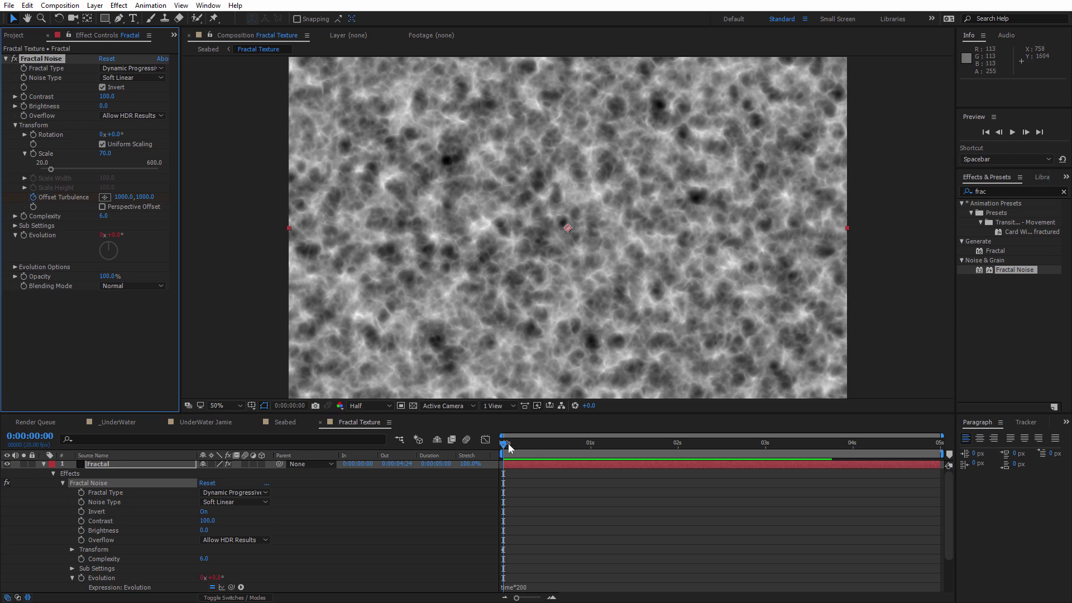
drag(508, 443, 585, 450)
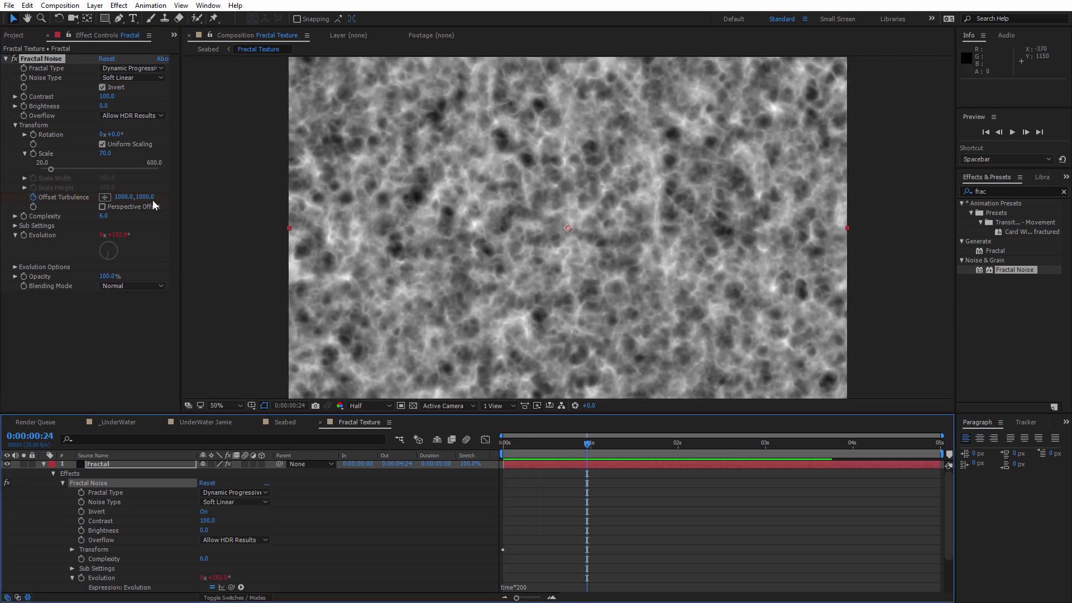
drag(151, 197, 170, 197)
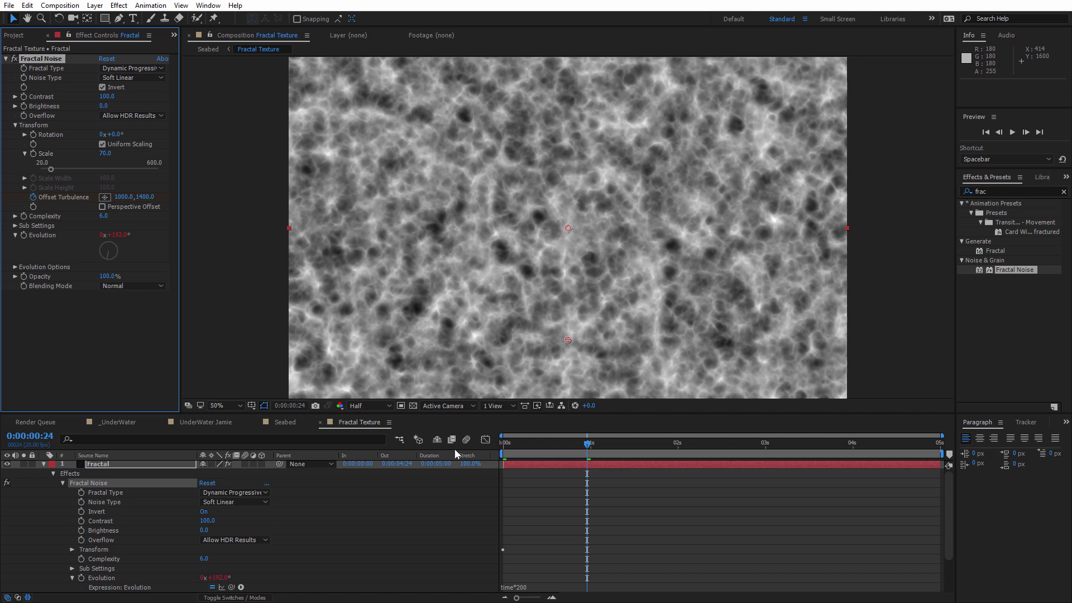
key(space)
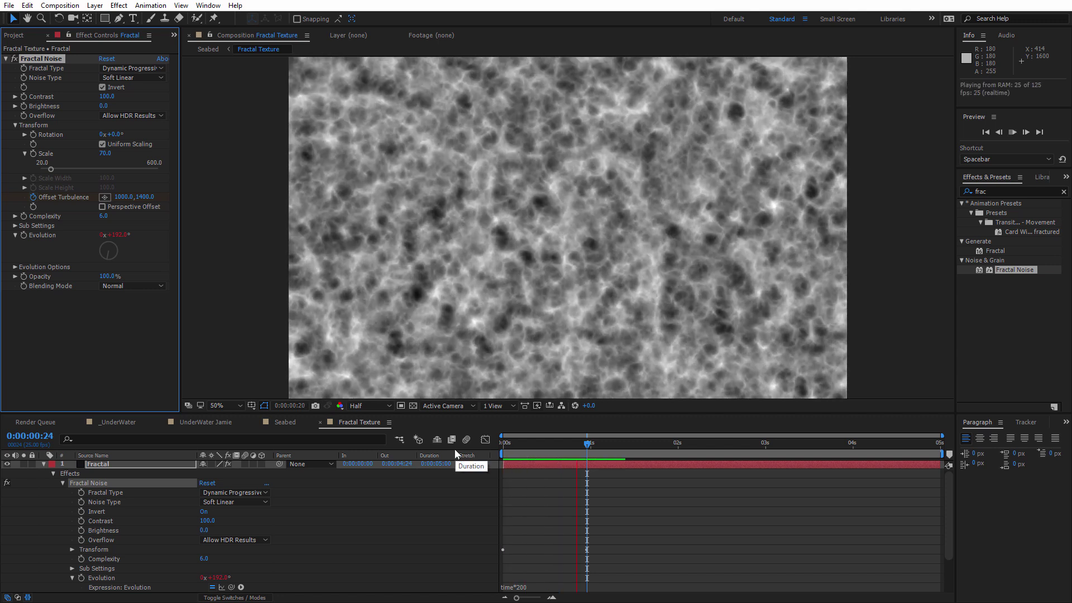
key(space)
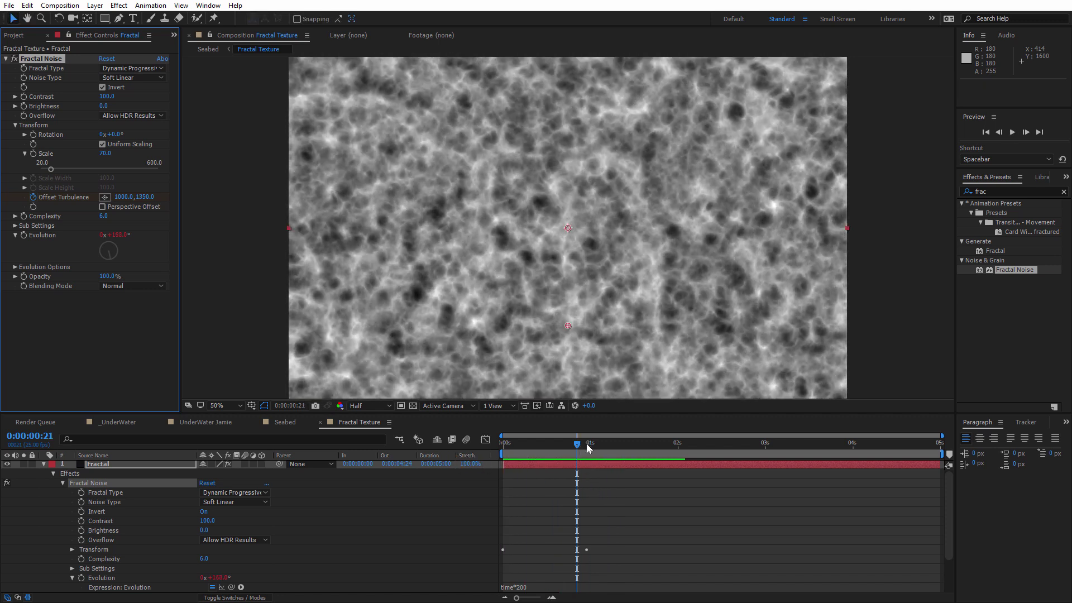
key(ctrl+z)
click(584, 450)
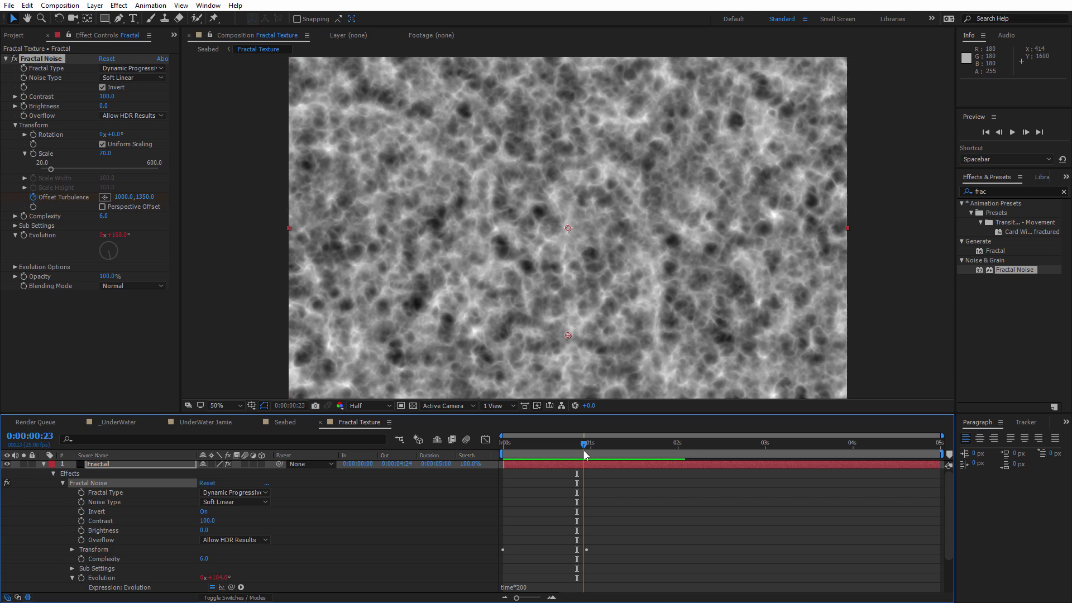
- Add a loopOut("offset") expression to Offset Turbulence and preview the looping noise
alt+click(33, 197)
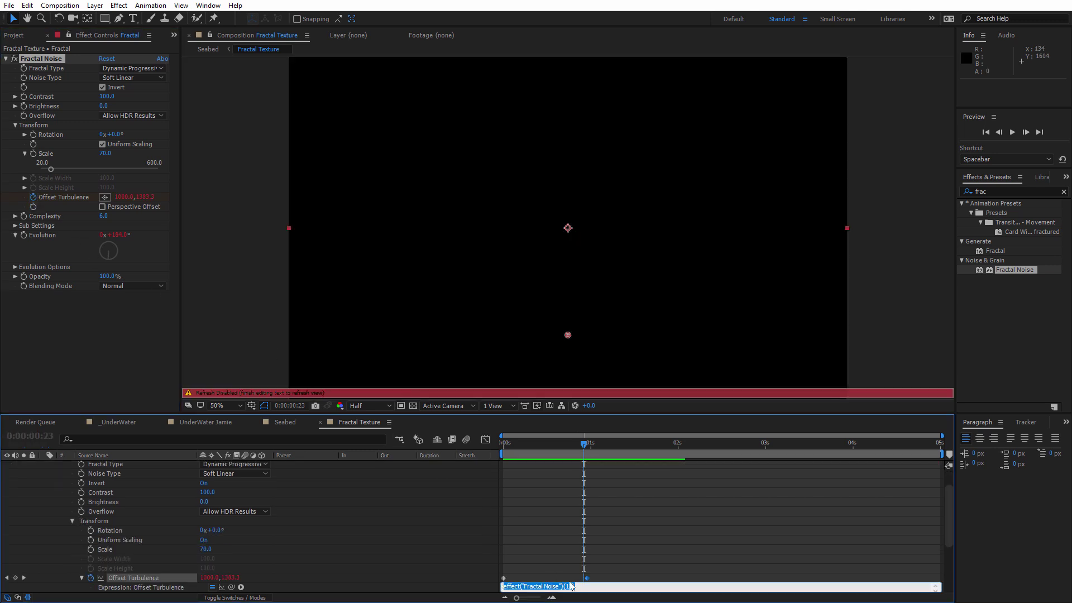
text(of)
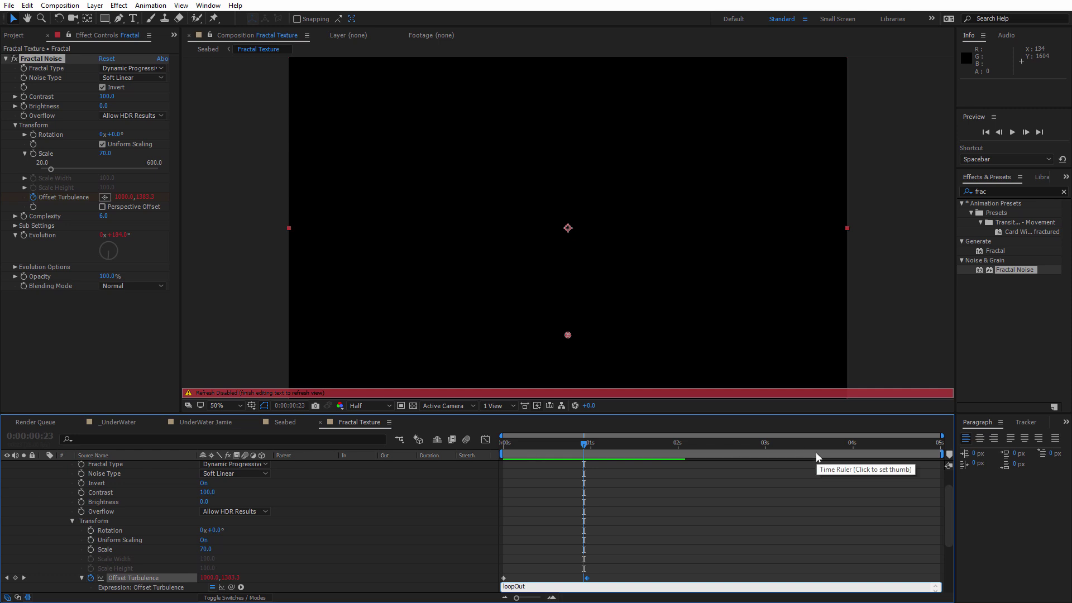
key(KP_Enter)
key(space)
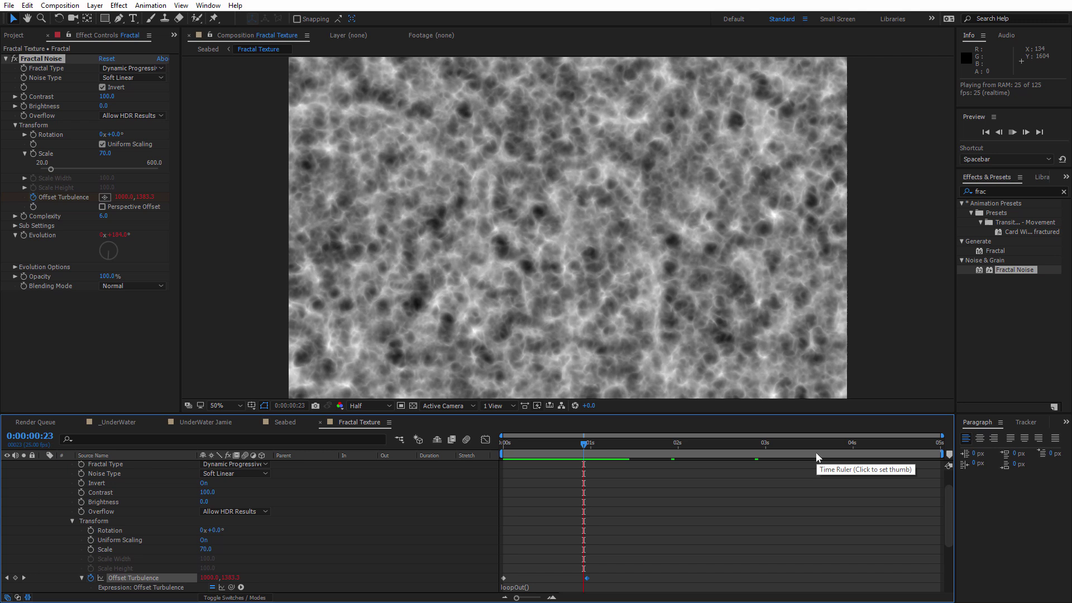
key(space)
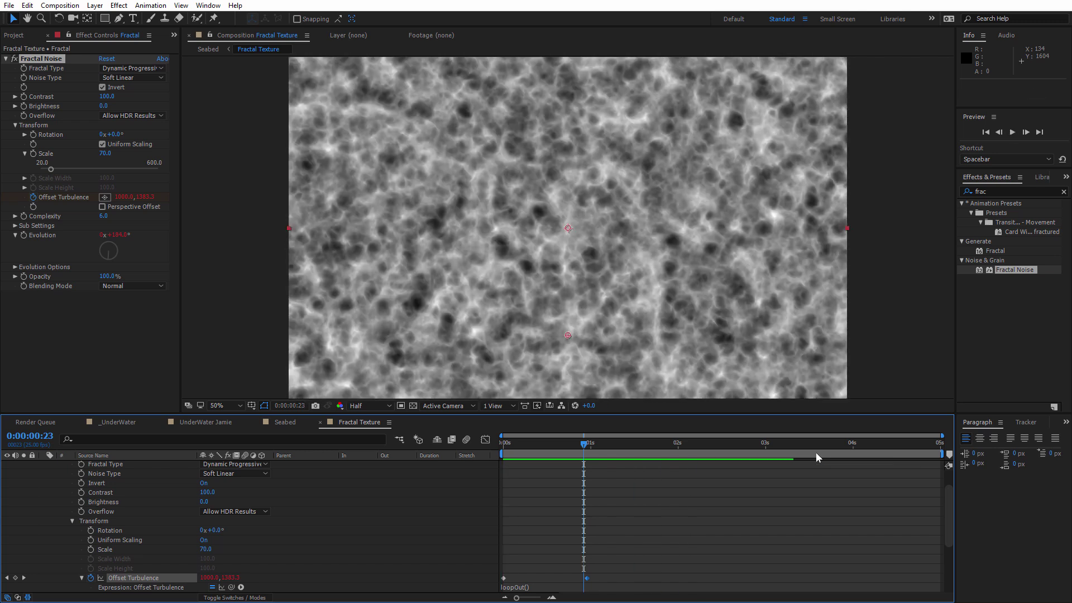
key(space)
click(588, 443)
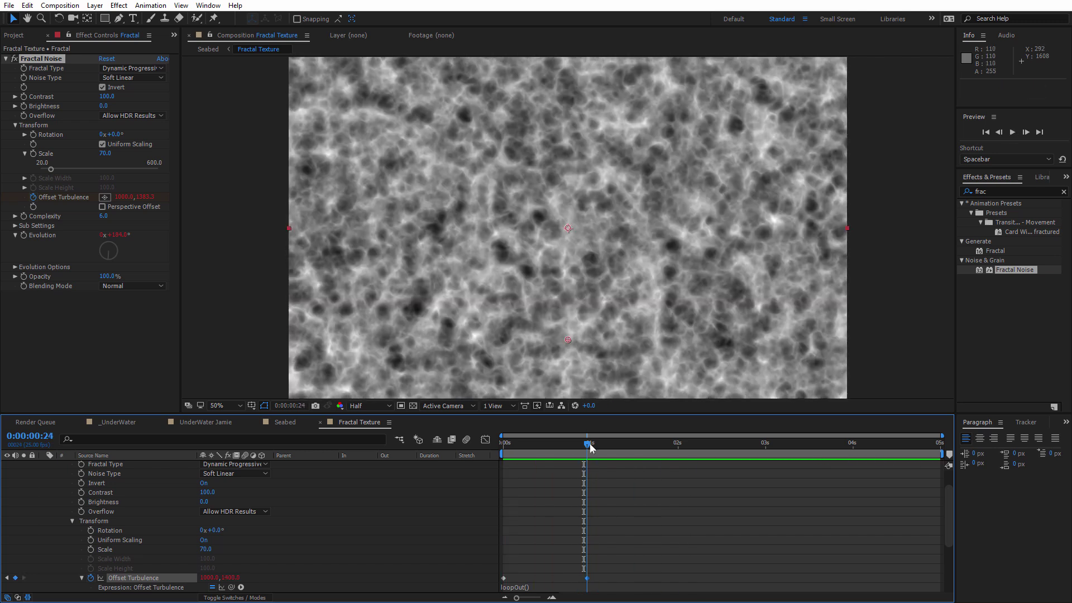
drag(561, 441, 481, 439)
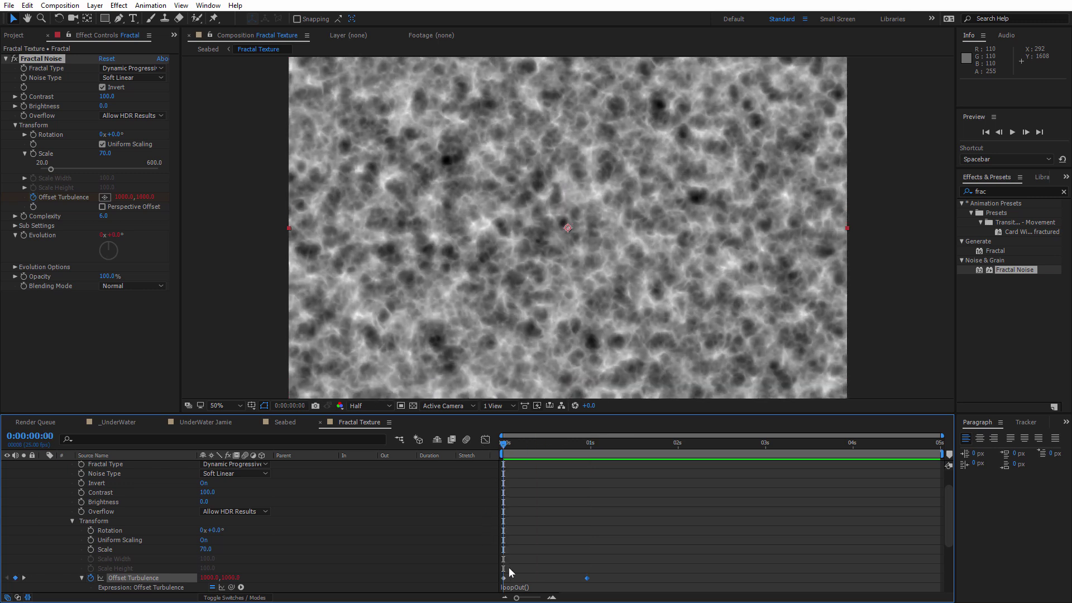
- Recommit the loopOut("offset") expression and check the continuous drift around one second
click(525, 588)
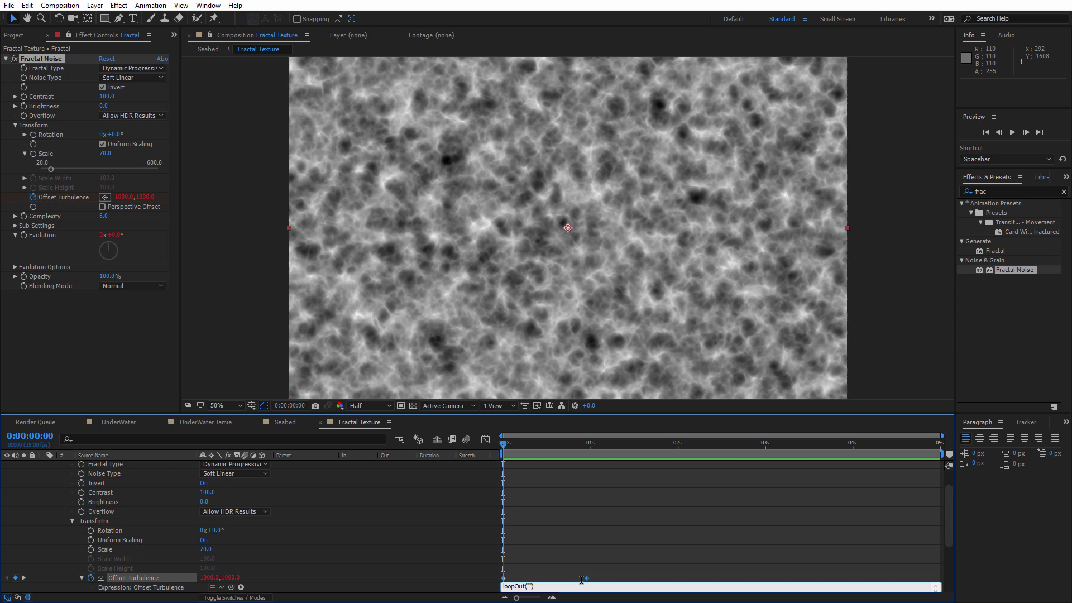
text(offset)
click(581, 580)
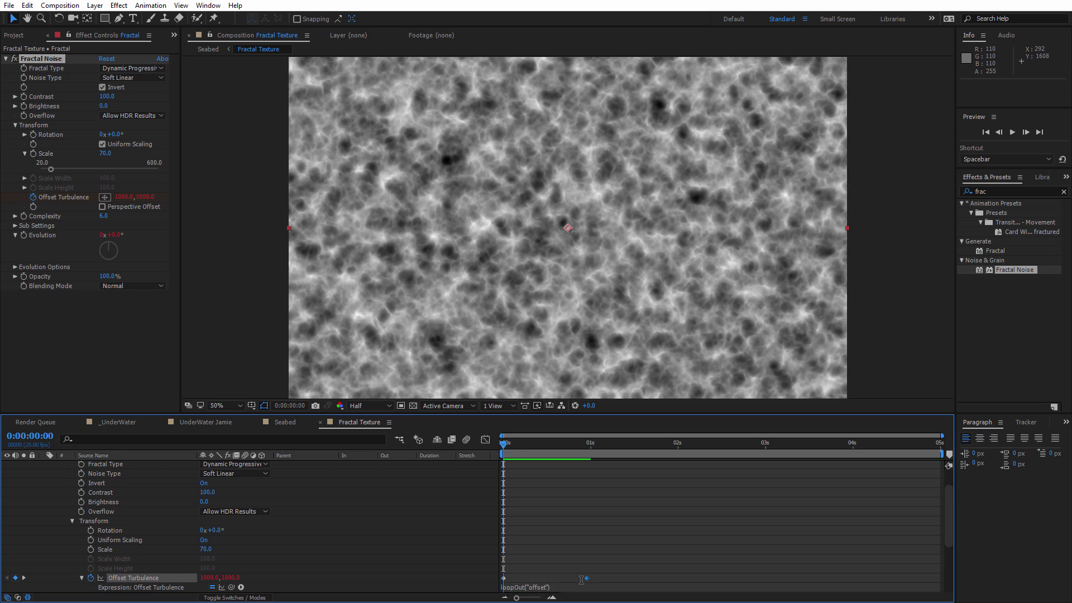
key(space)
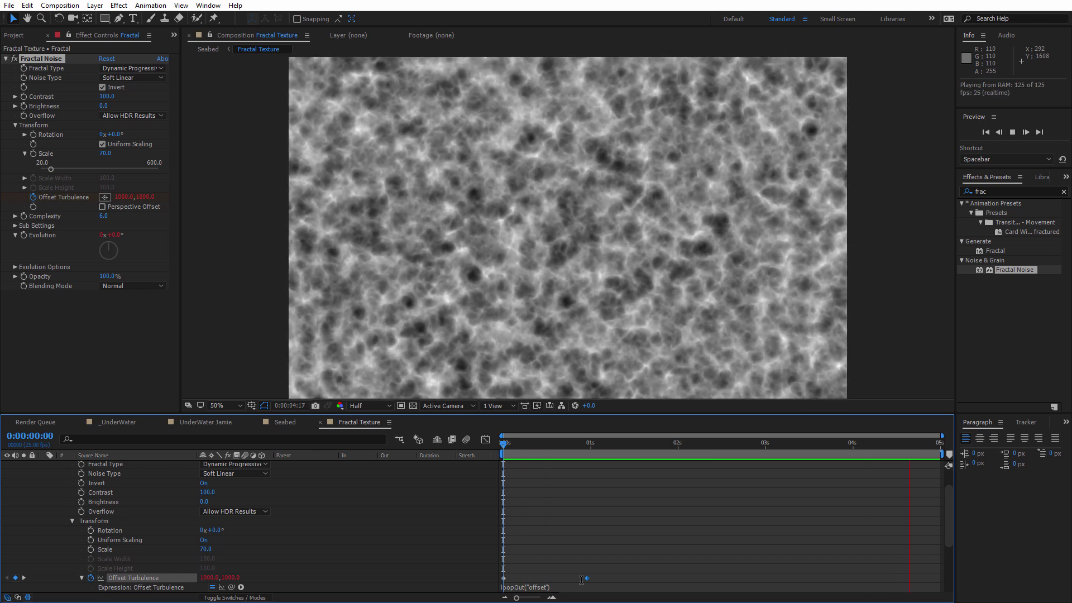
key(space)
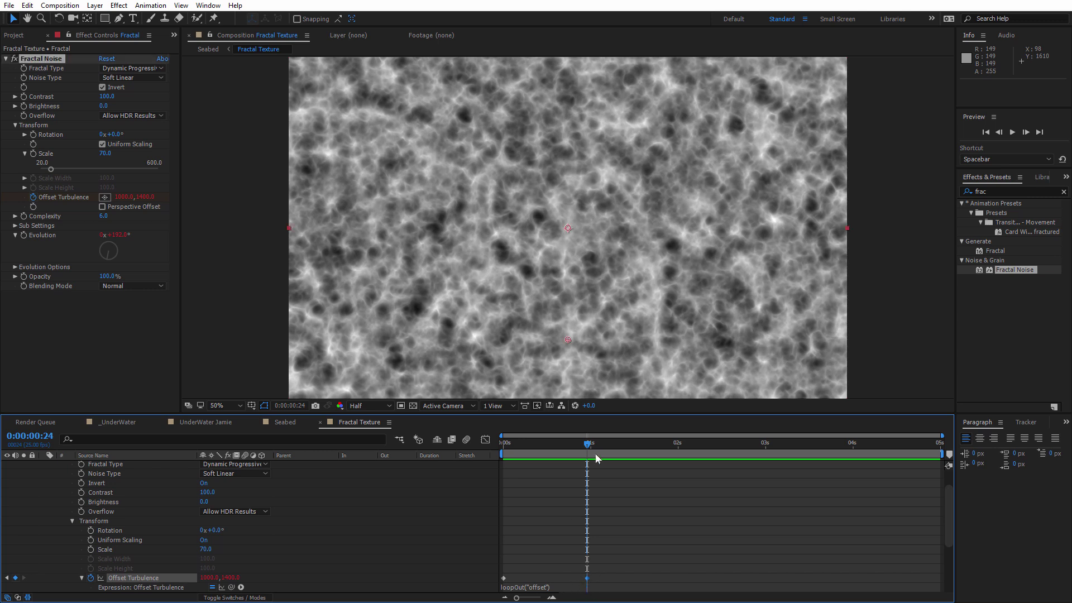
mouse_move(595, 447)
mouse_down()
mouse_move(590, 464)
mouse_move(664, 444)
mouse_move(595, 453)
mouse_move(726, 439)
mouse_move(900, 469)
mouse_move(633, 443)
mouse_move(495, 447)
mouse_move(795, 491)
mouse_move(525, 476)
mouse_move(588, 494)
mouse_up()
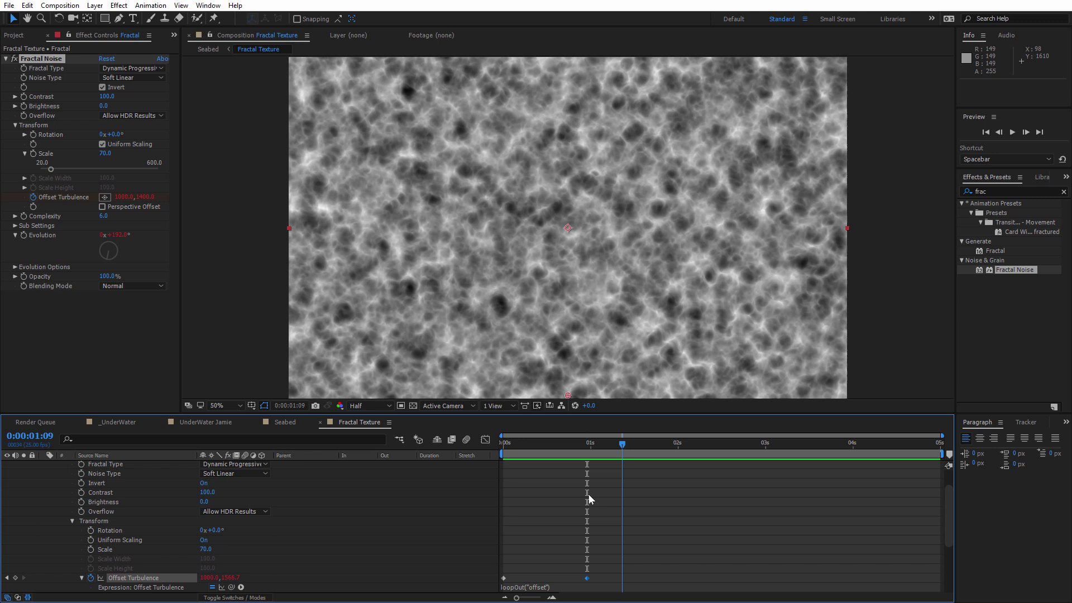
- In the Seabed composition, make the Fractal Texture layer 3D and rename it Floor
click(208, 49)
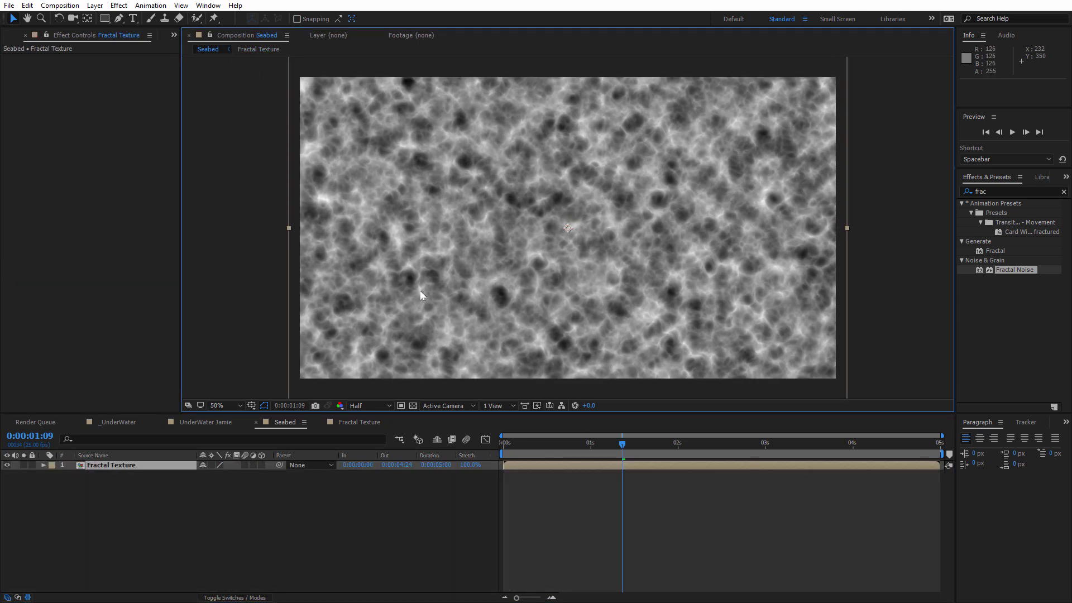
click(260, 465)
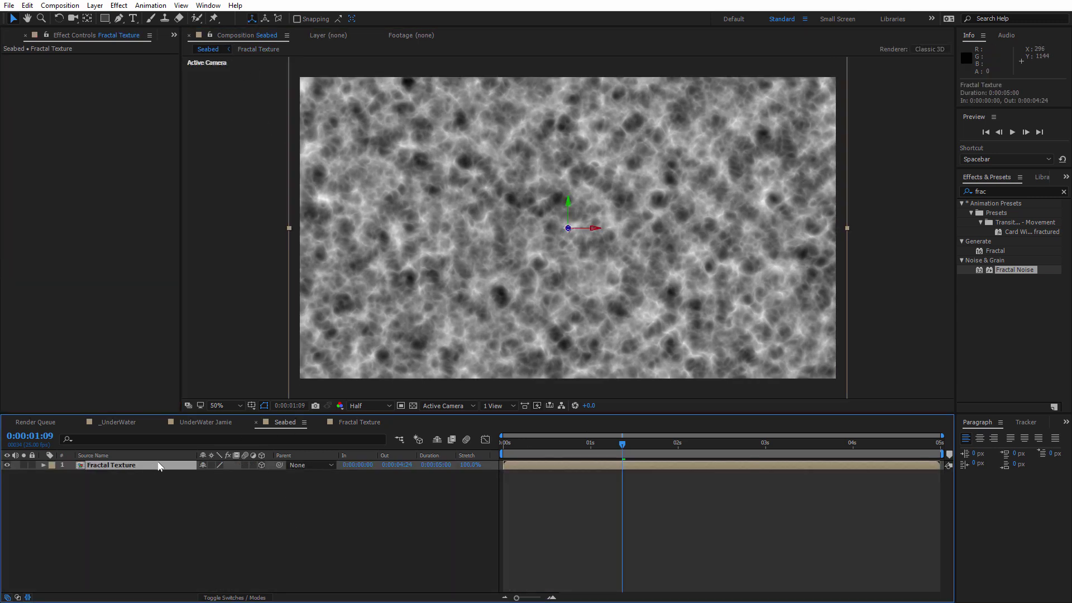
key(Return)
text(Floor)
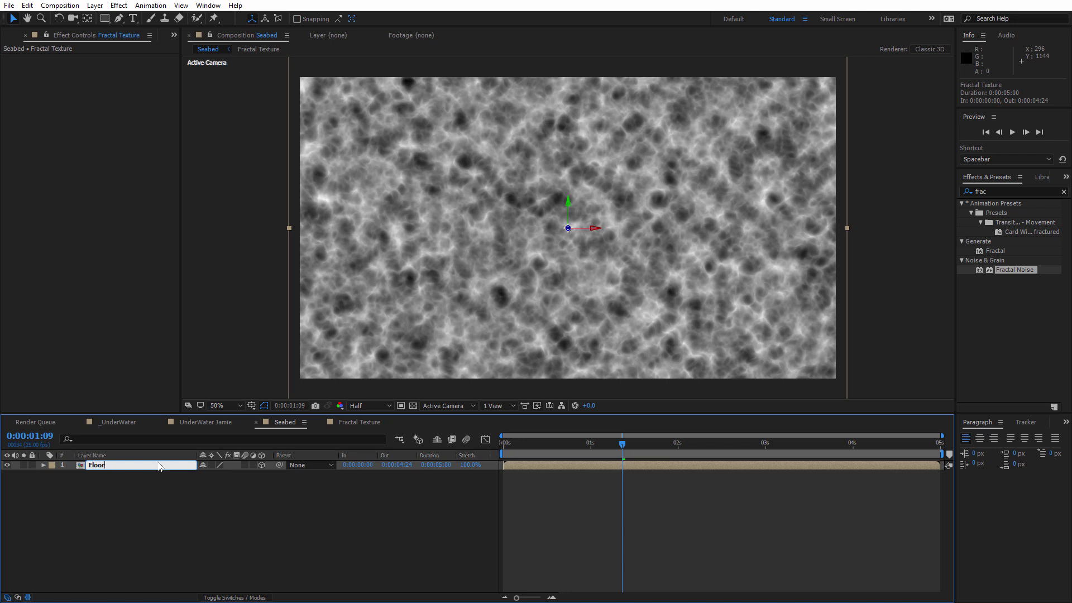
key(Return)
- Rotate Floor -90° on X, lower it below the view, and scale it to about 244×485%
key(w)
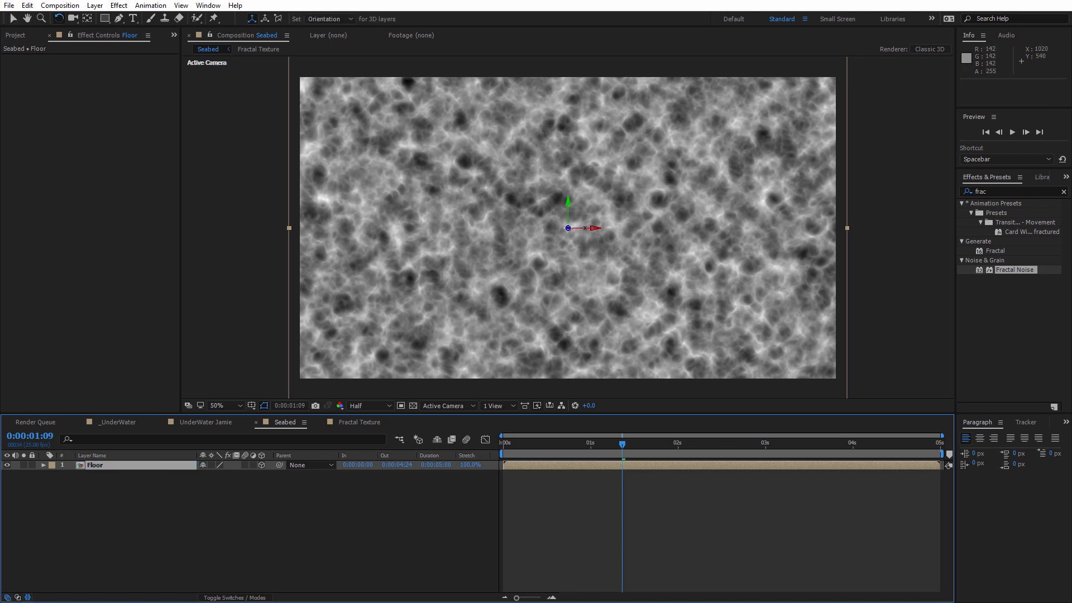
drag(586, 240, 586, 335)
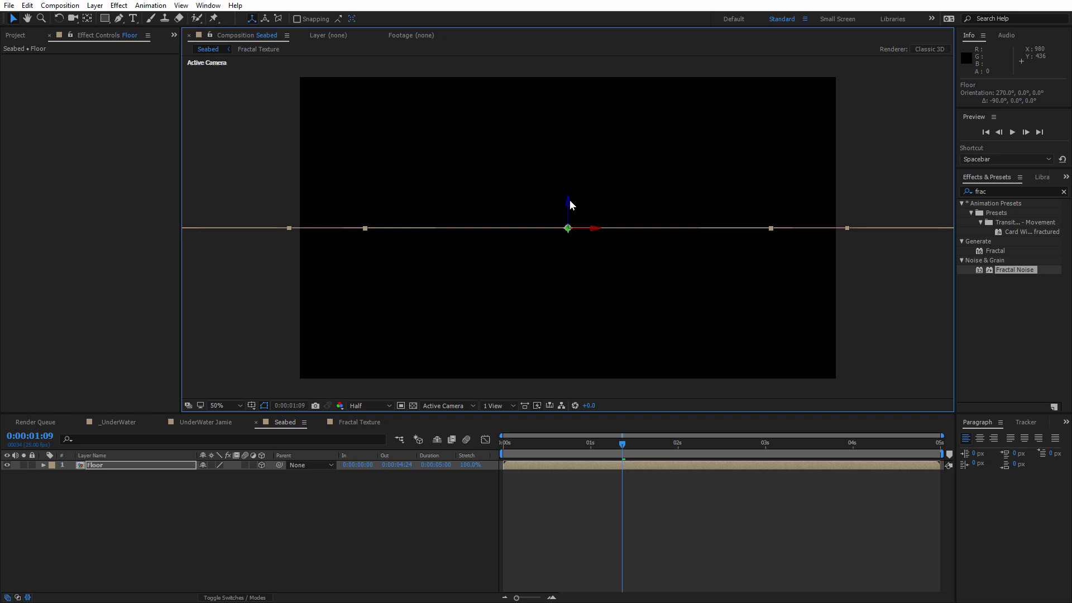
drag(568, 201, 567, 314)
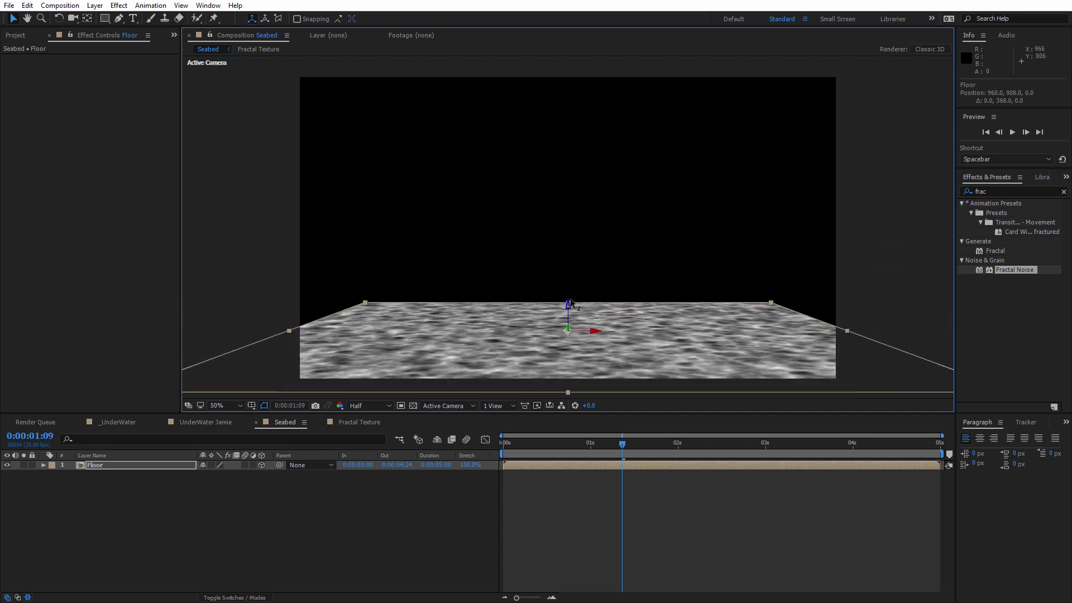
key(s)
drag(218, 476, 295, 476)
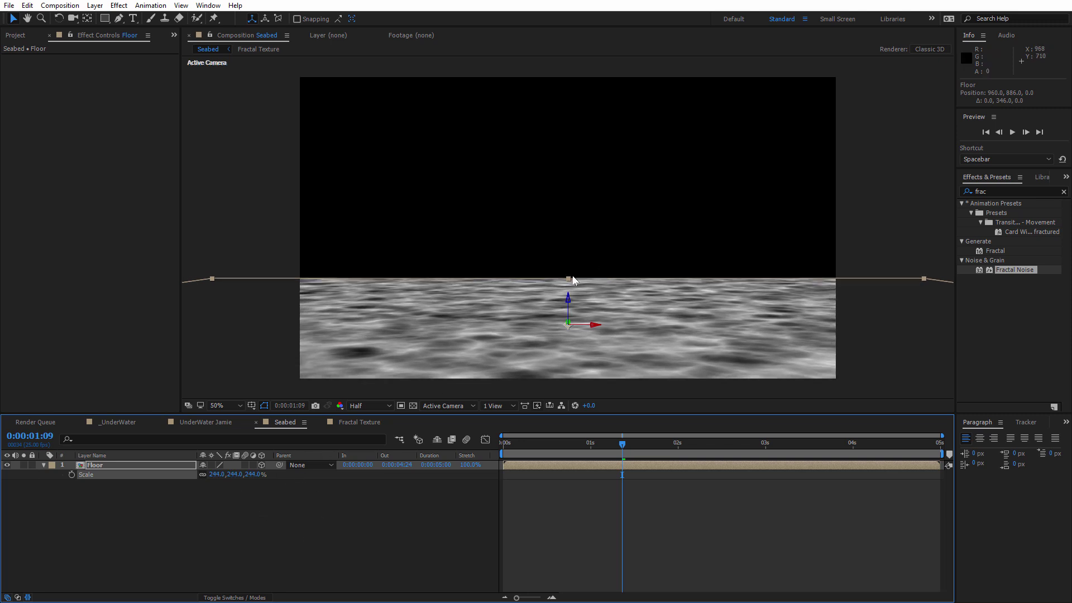
drag(568, 278, 569, 263)
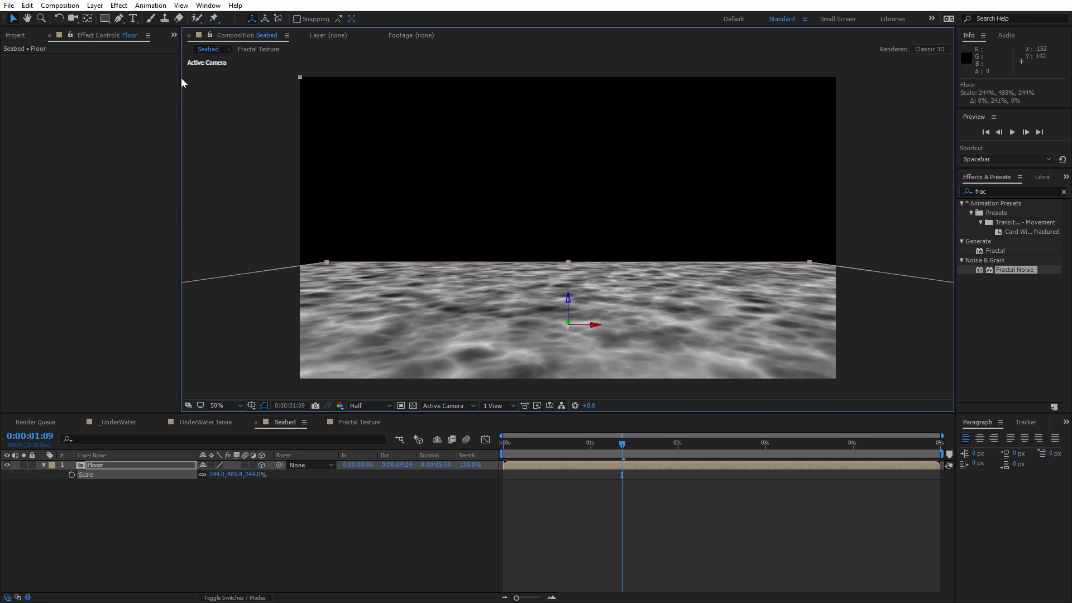
- Add a fitted ellipse mask to Floor with about -269 px expansion and 558 px feather
click(105, 21)
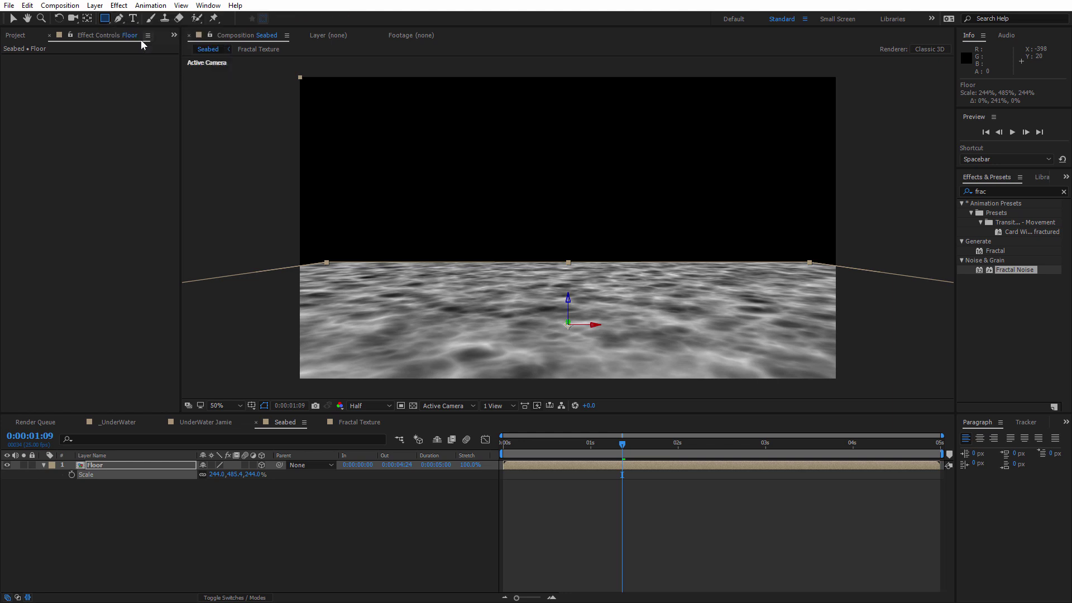
double_click(104, 21)
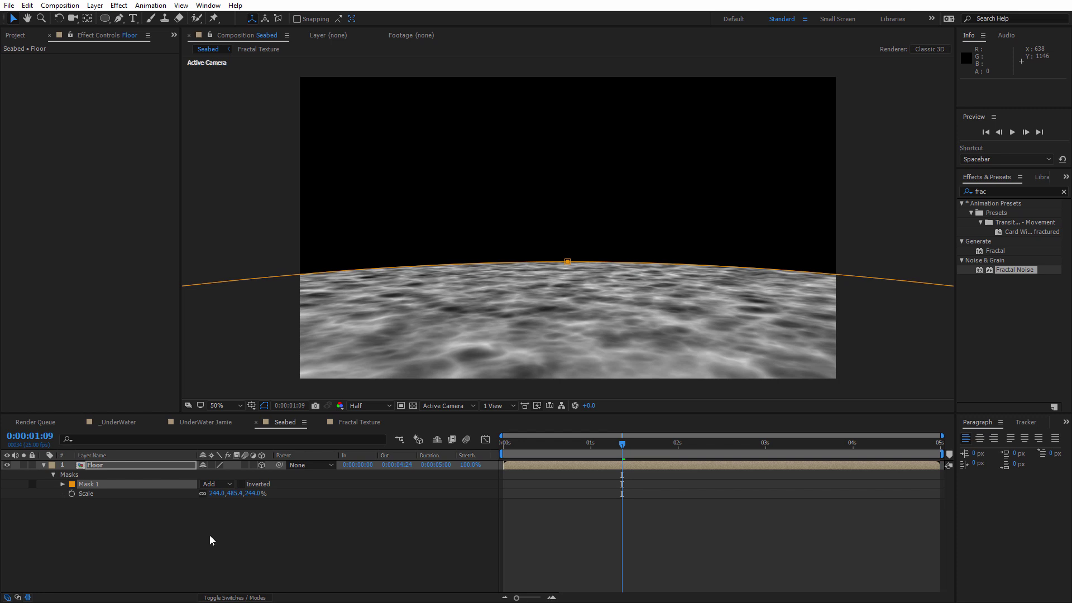
key(m)
key(m)
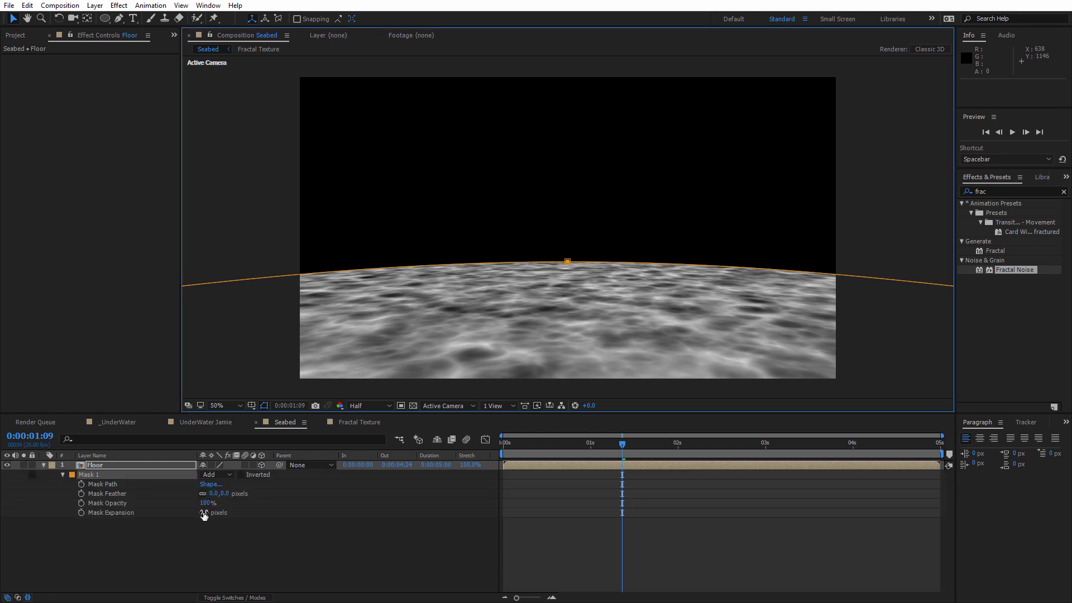
drag(201, 512, 76, 512)
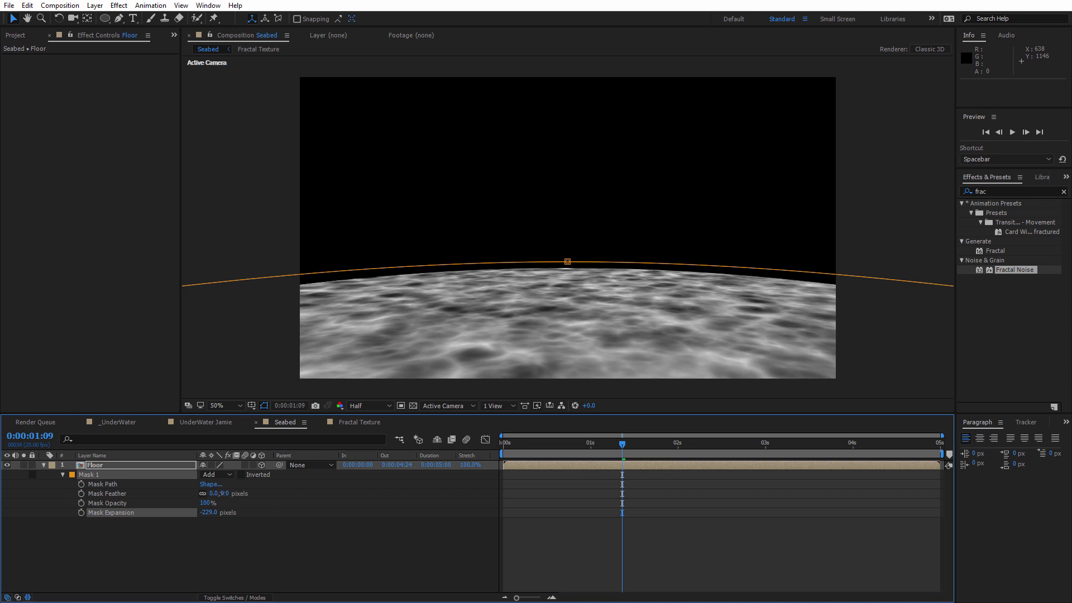
drag(221, 493, 413, 480)
drag(622, 443, 450, 429)
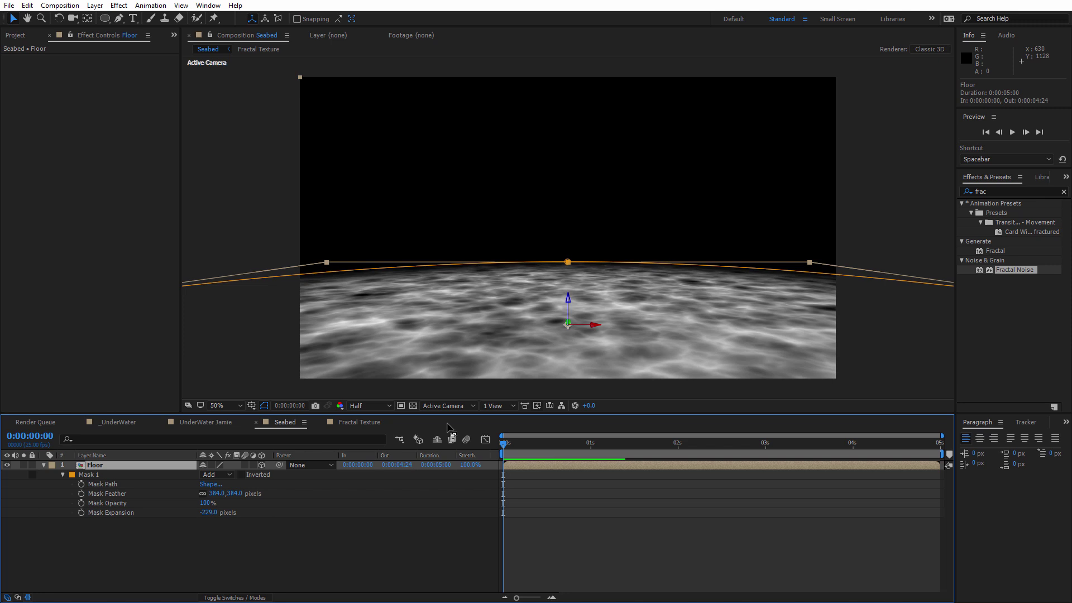
key(space)
key(space)
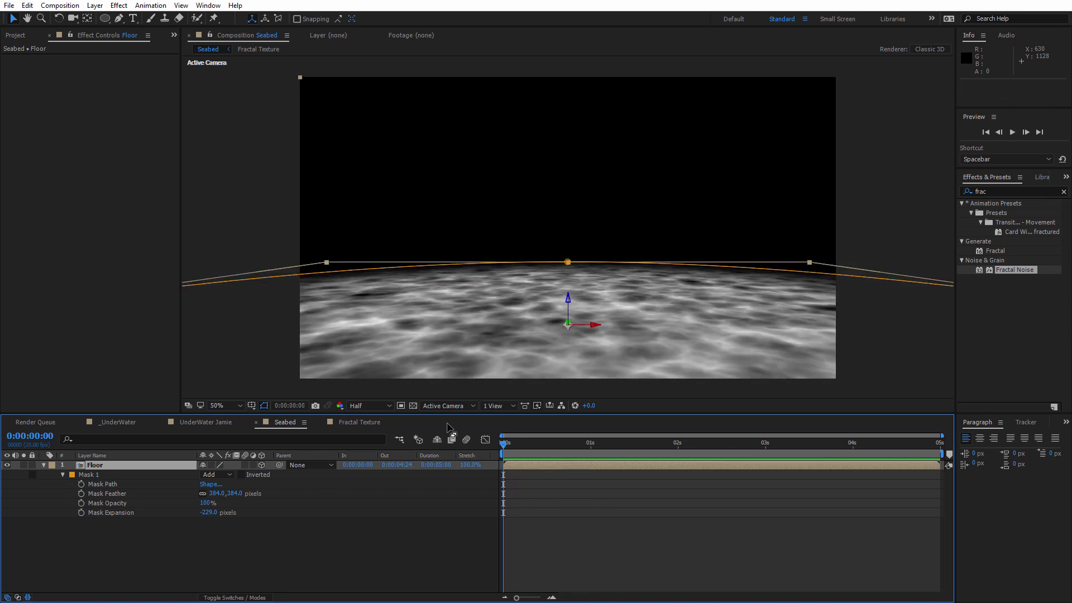
- Push the floor farther back in Z, soften and shrink the mask further, and preview
drag(568, 324, 603, 243)
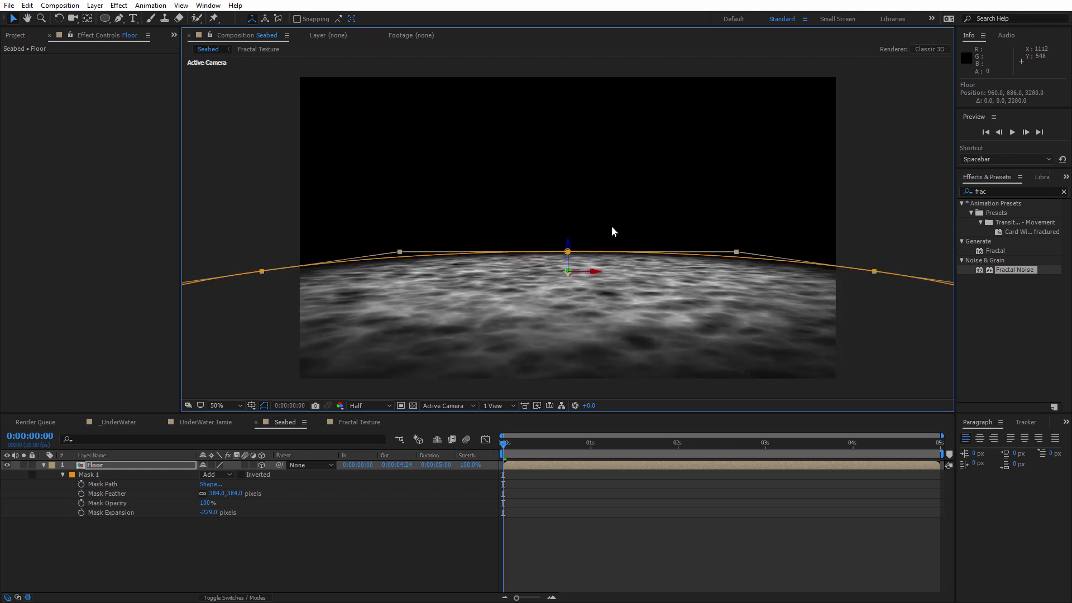
key(space)
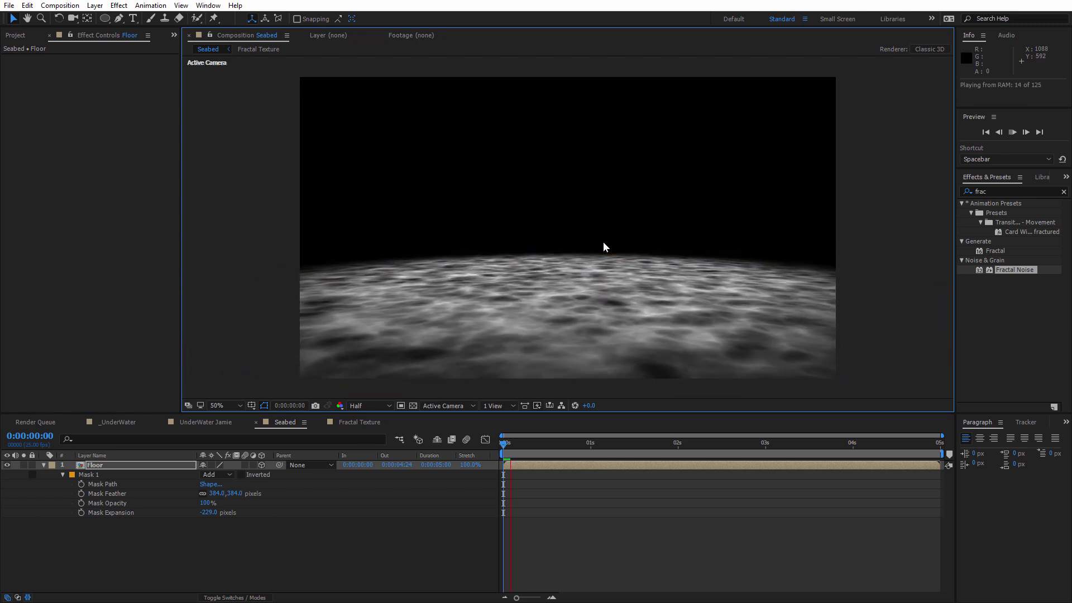
key(space)
drag(216, 493, 309, 493)
drag(211, 512, 196, 513)
click(196, 536)
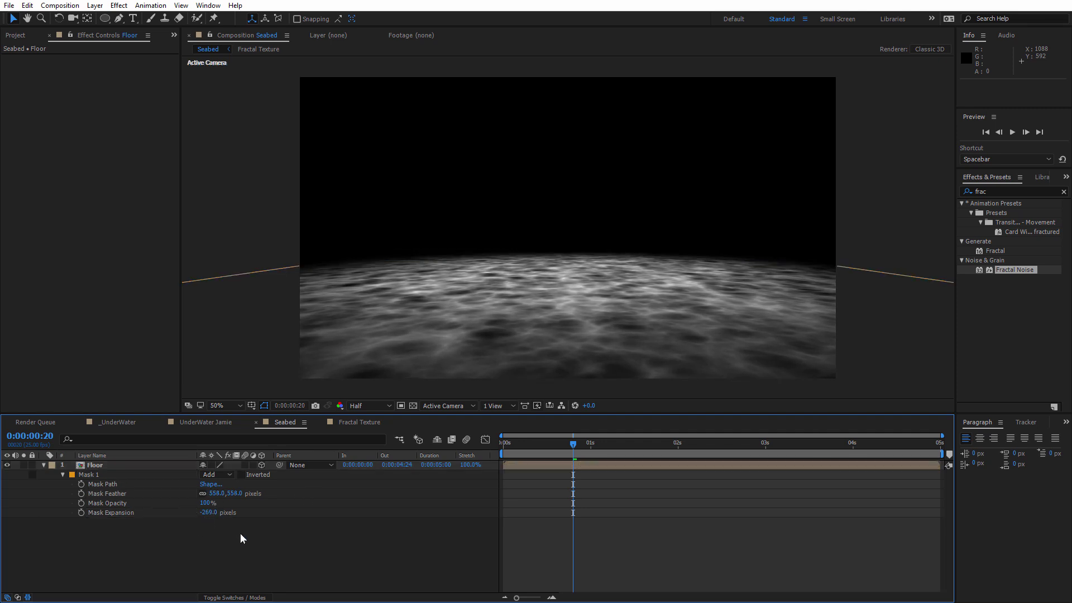
key(space)
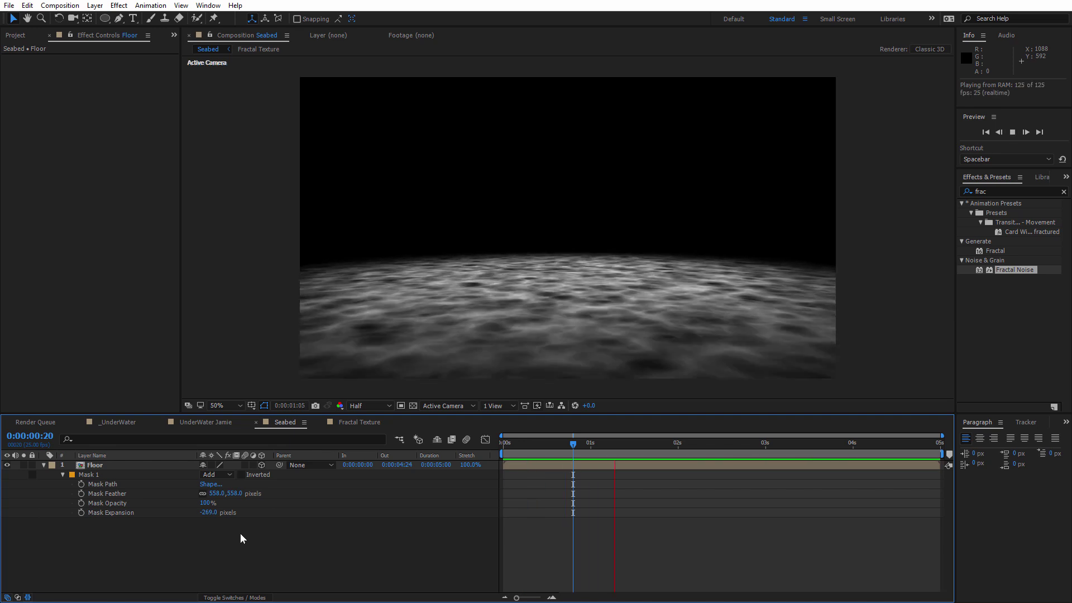
key(space)
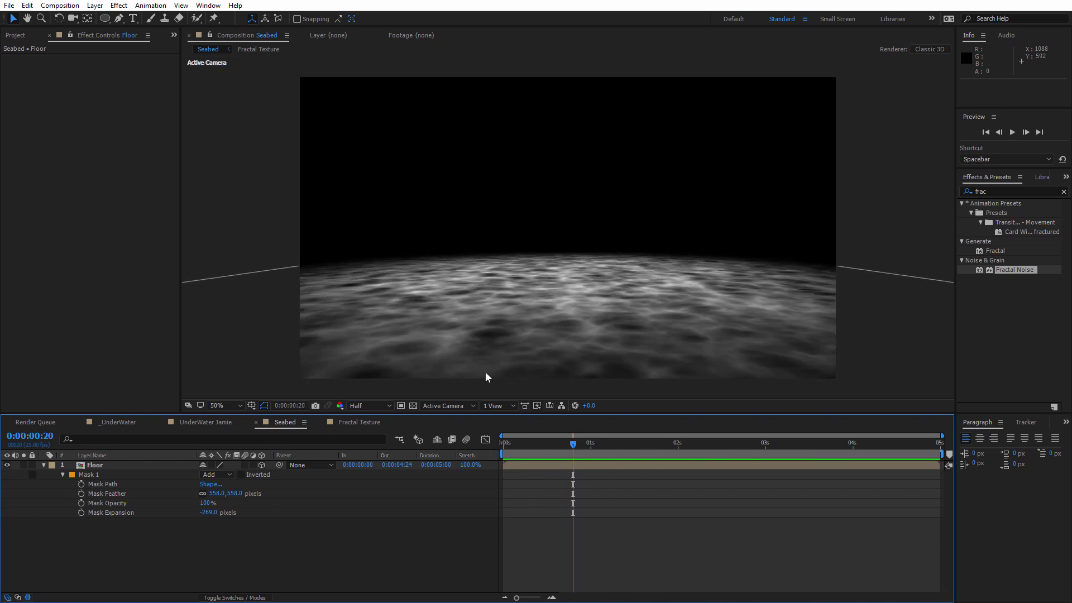
- Apply CC Vector Blur to the Floor layer with Amount 9 and preview the caustic ridges
click(984, 190)
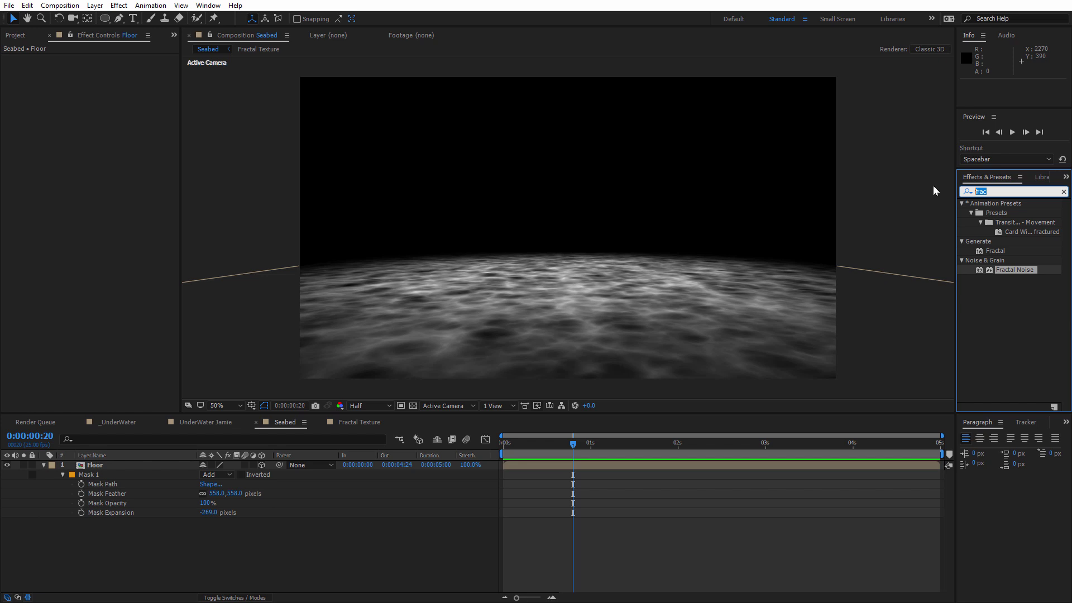
text(ve)
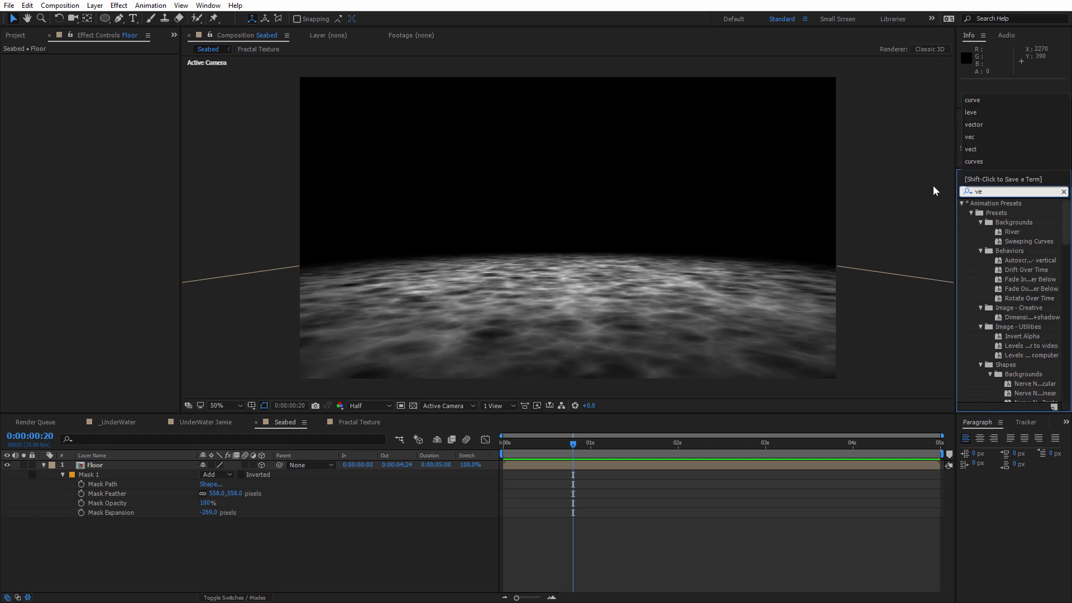
text(c)
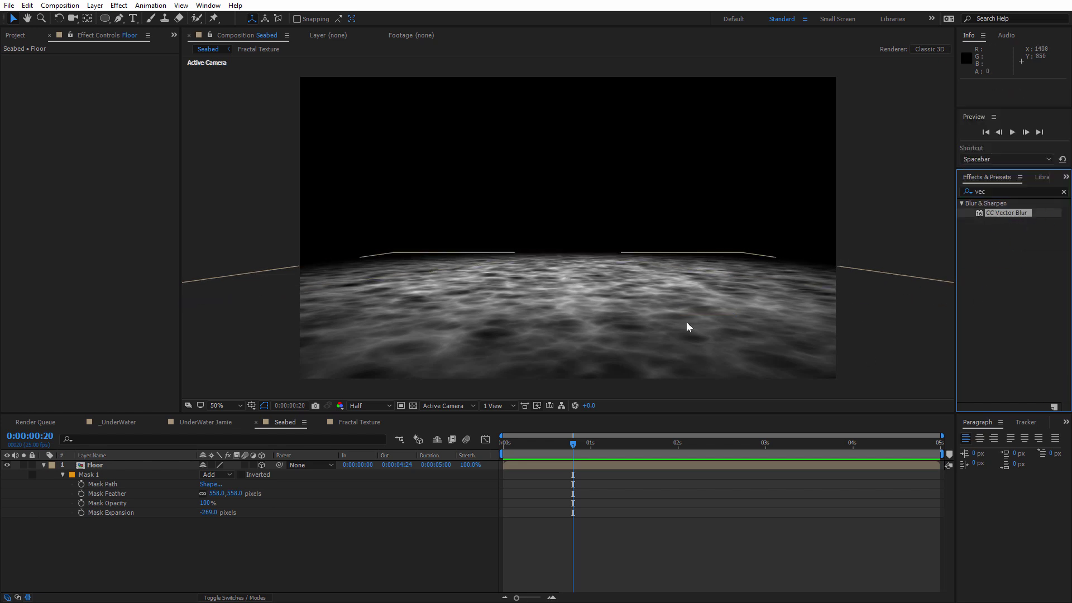
drag(687, 326, 213, 155)
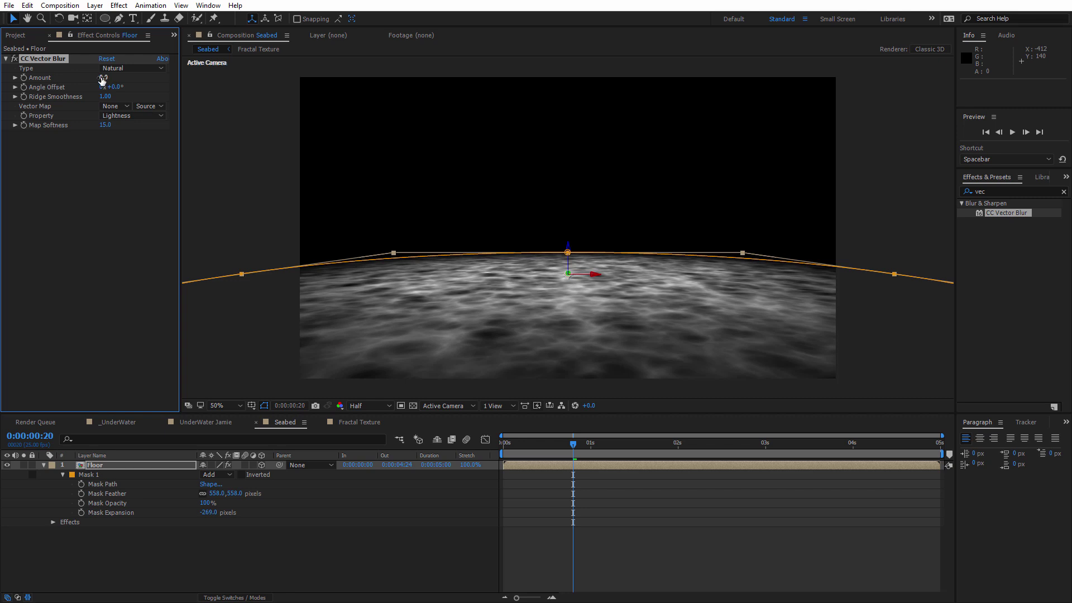
mouse_move(103, 78)
mouse_down()
mouse_move(118, 77)
mouse_move(81, 79)
mouse_move(117, 79)
mouse_up()
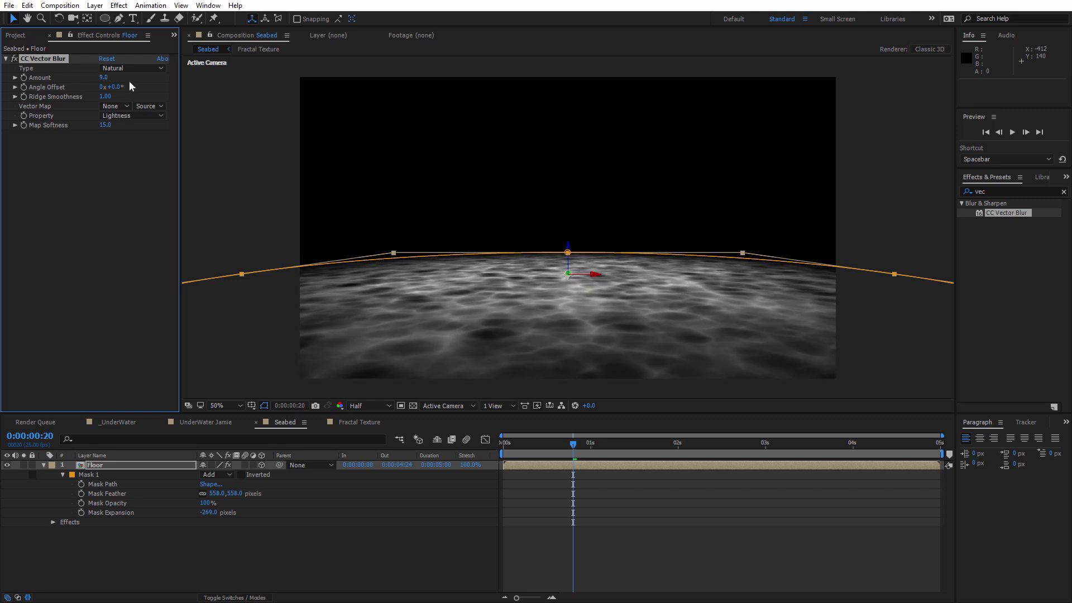
key(space)
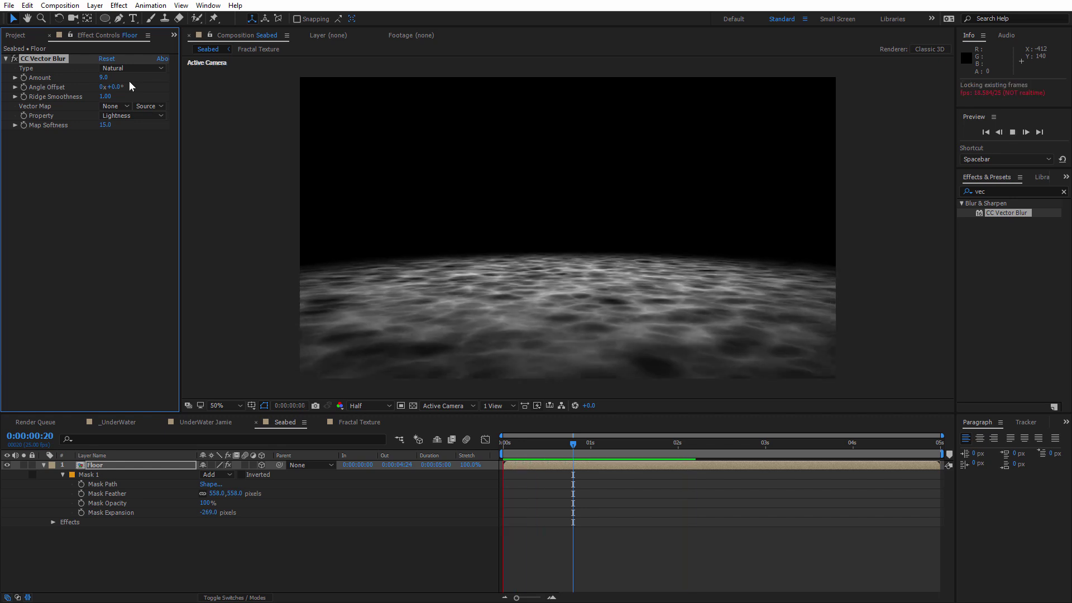
- Create a comp-sized Deep Royal Blue solid layer
key(space)
click(221, 149)
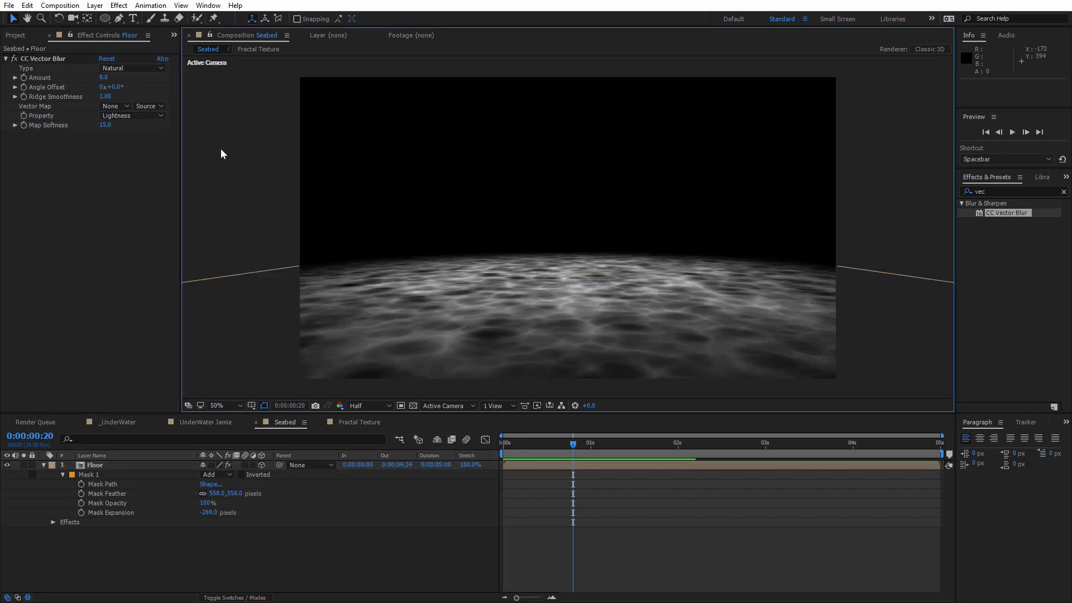
click(95, 6)
mouse_move(50, 19)
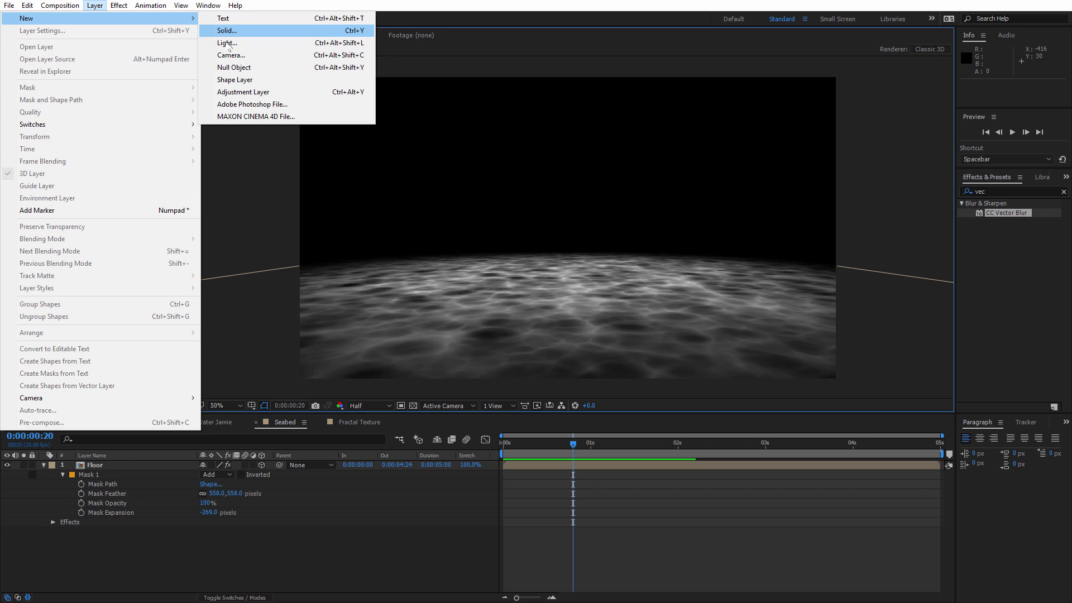
click(234, 31)
click(614, 249)
click(608, 285)
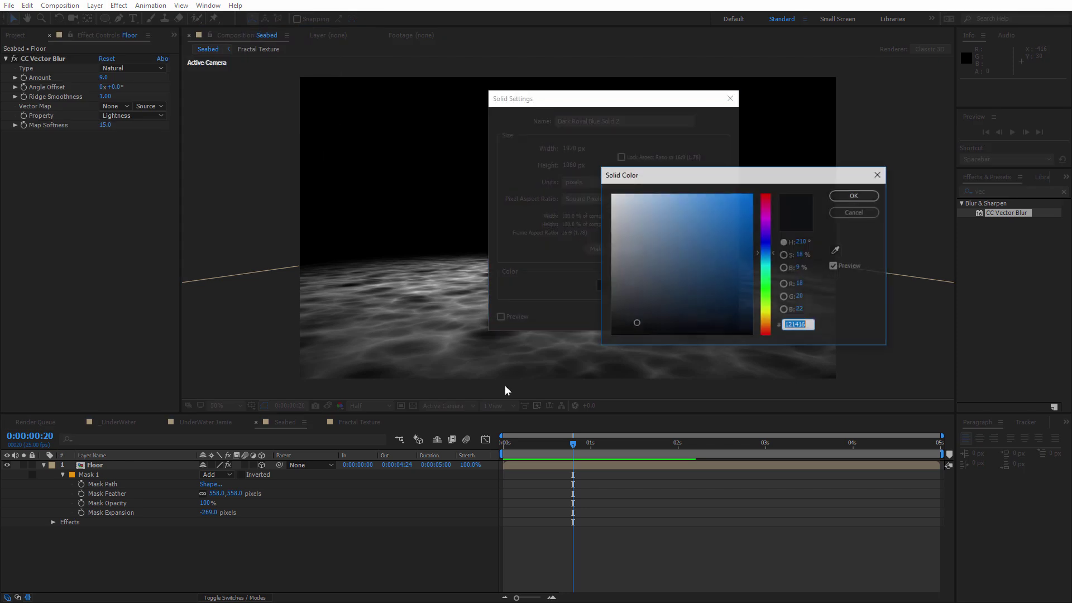
click(619, 230)
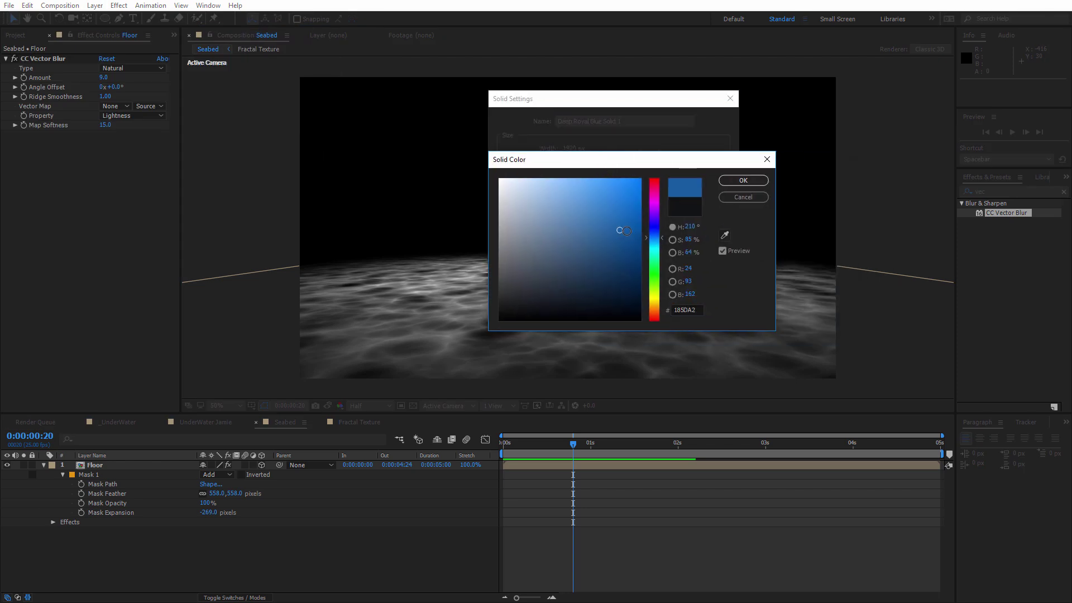
click(743, 180)
click(639, 311)
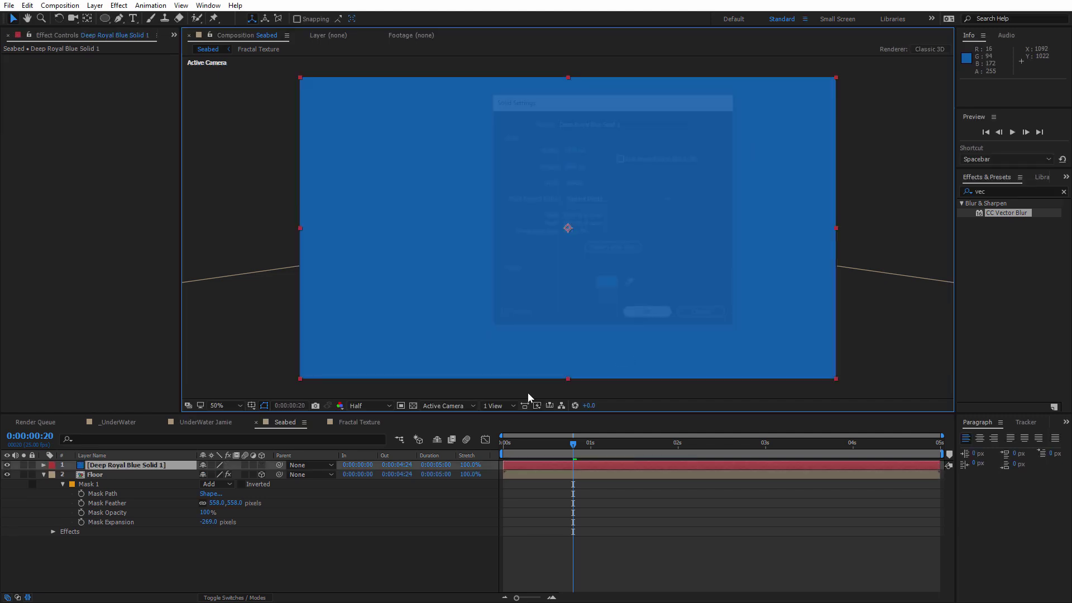
- Set the blue solid's blend mode to Soft Light and preview the tinted scene
key(F4)
click(216, 463)
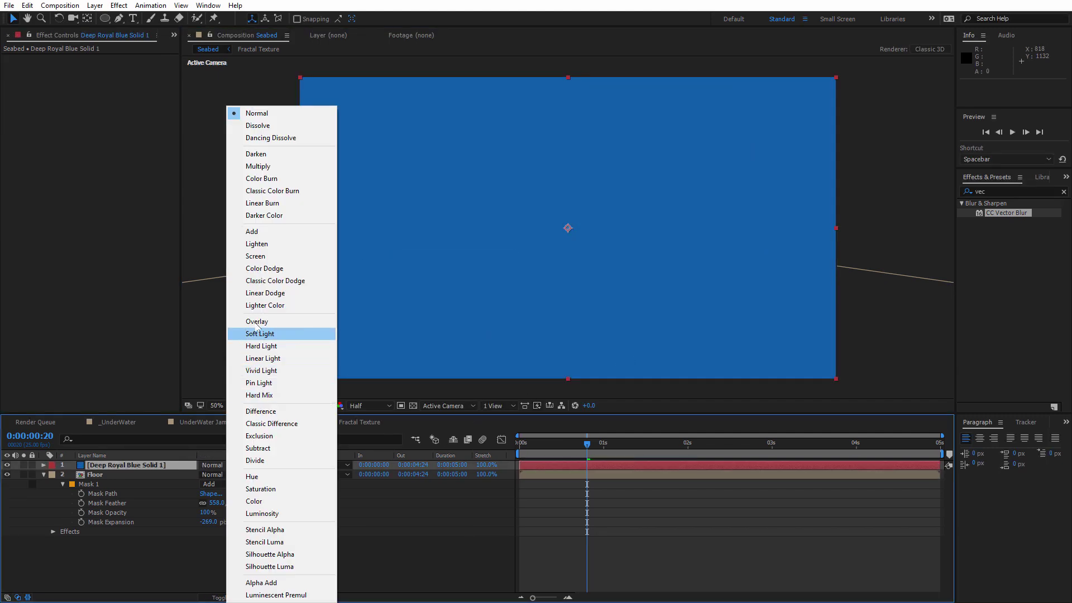
click(271, 333)
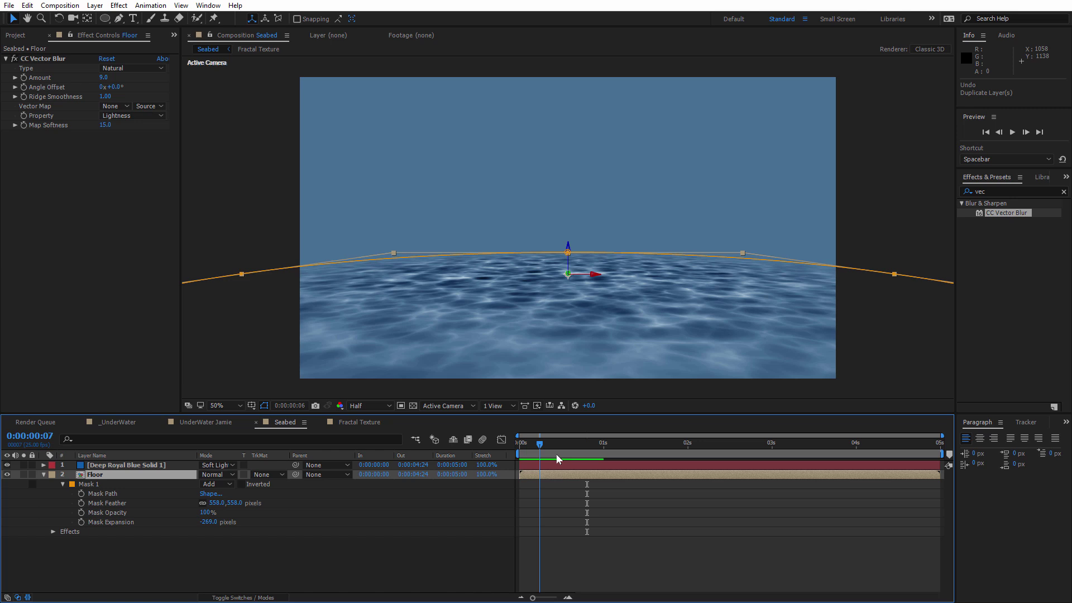
key(space)
- Duplicate the Floor layer and rename the copy Sealevel
click(252, 331)
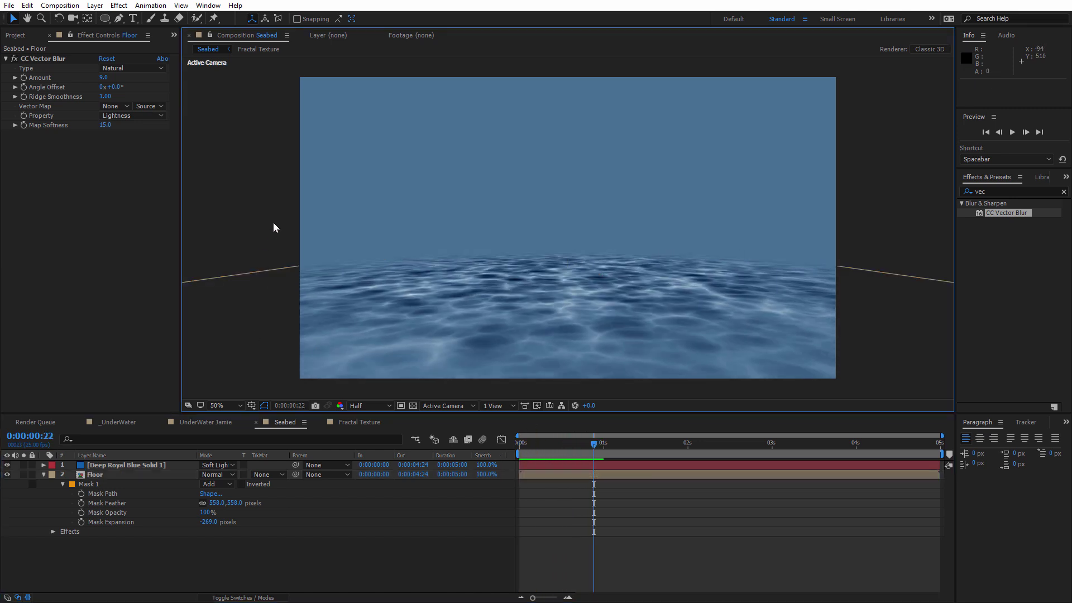
click(131, 474)
key(ctrl+d)
key(Return)
text(Seal)
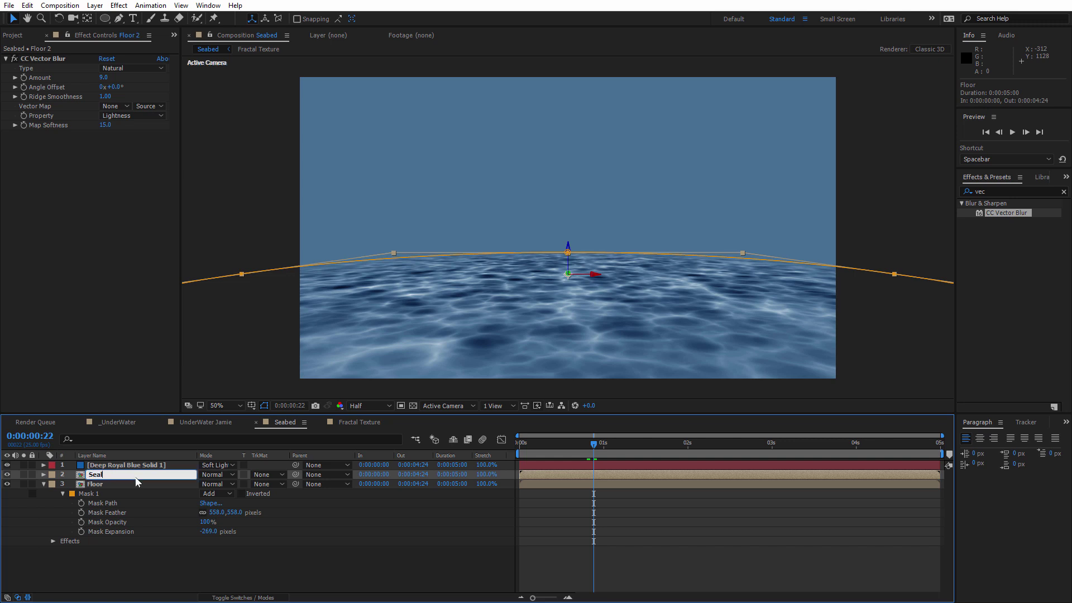
text(evel)
key(Return)
- Raise Sealevel overhead and stack it above the blue solid
drag(568, 245, 571, 120)
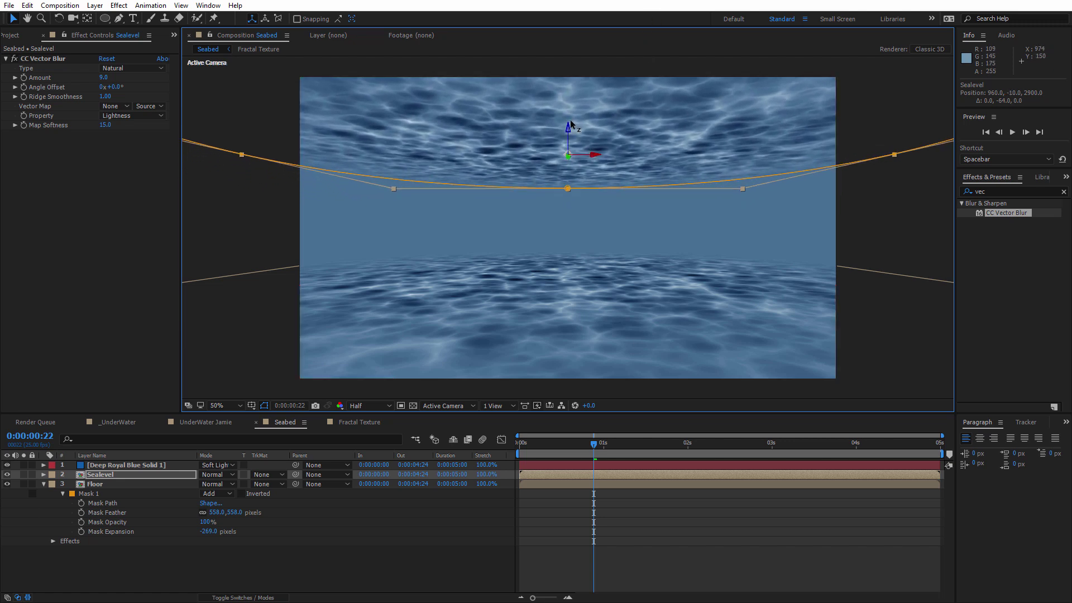
click(126, 476)
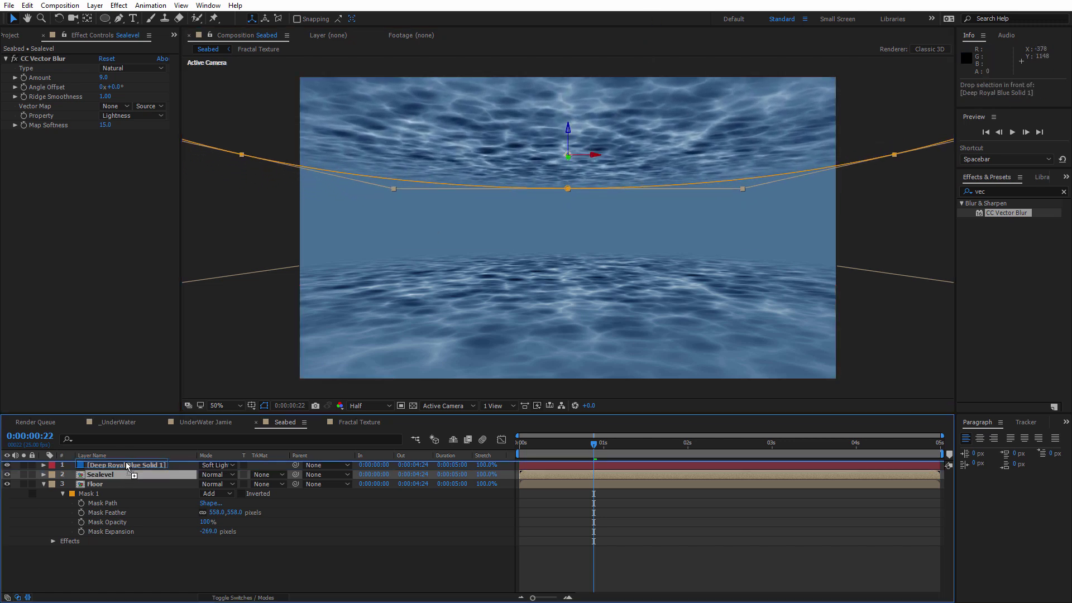
drag(127, 475, 126, 463)
- Rename the blue solid layer to 'Color Solid'
click(149, 474)
key(Return)
text(Color Sol)
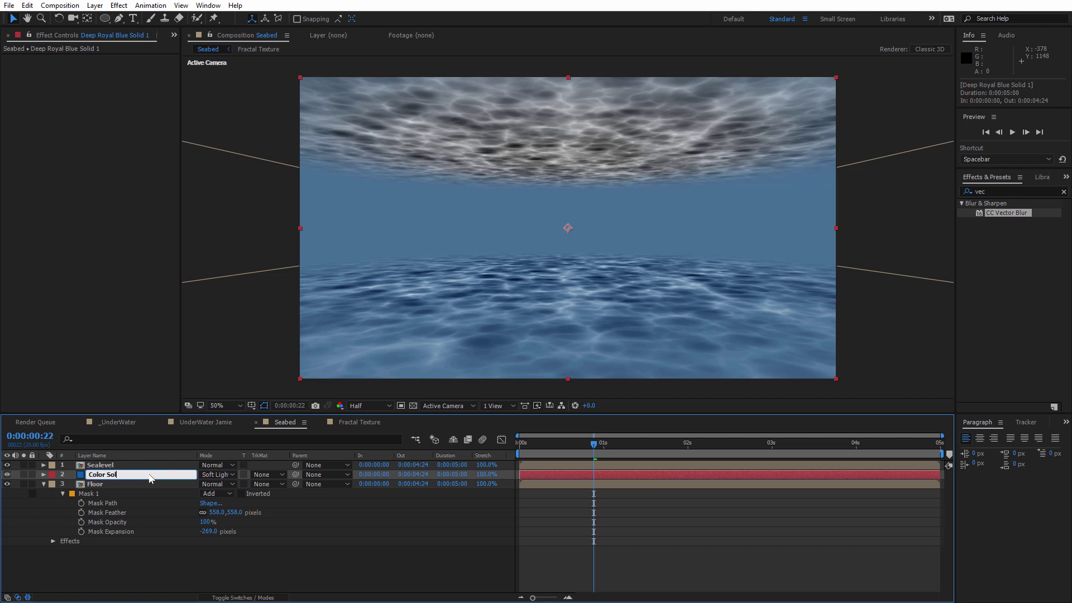
text(id)
key(Return)
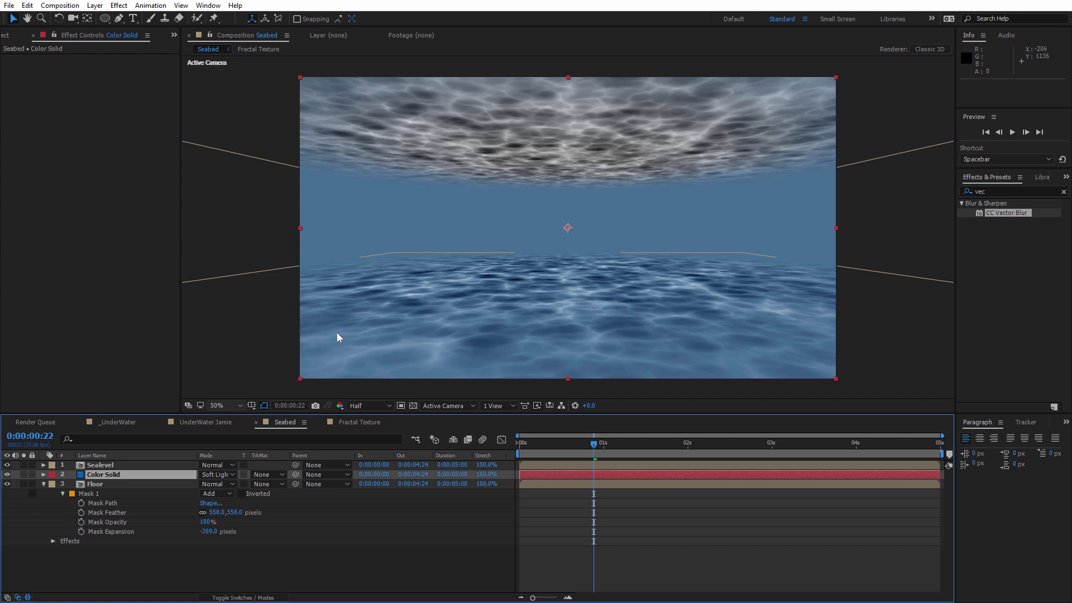
- Raise the sea surface further and delete its CC Vector Blur effect
click(541, 160)
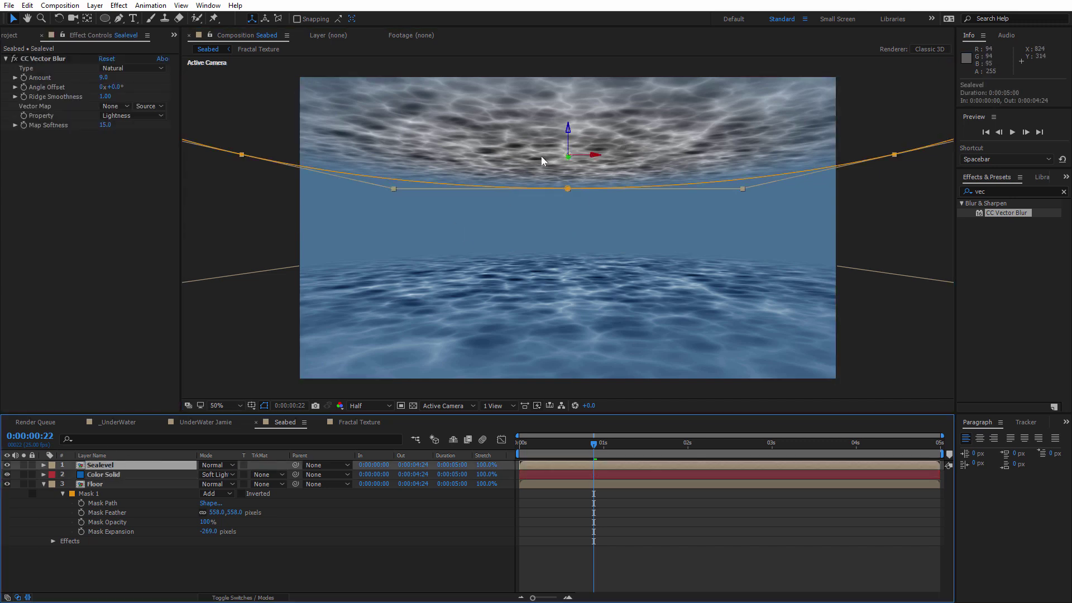
drag(569, 129, 562, 143)
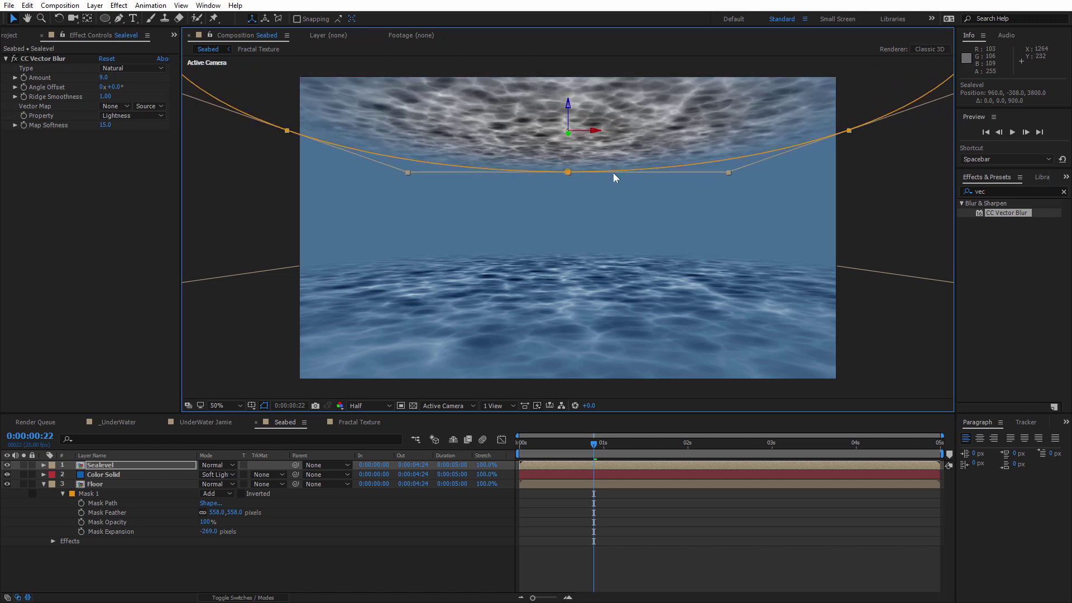
click(83, 63)
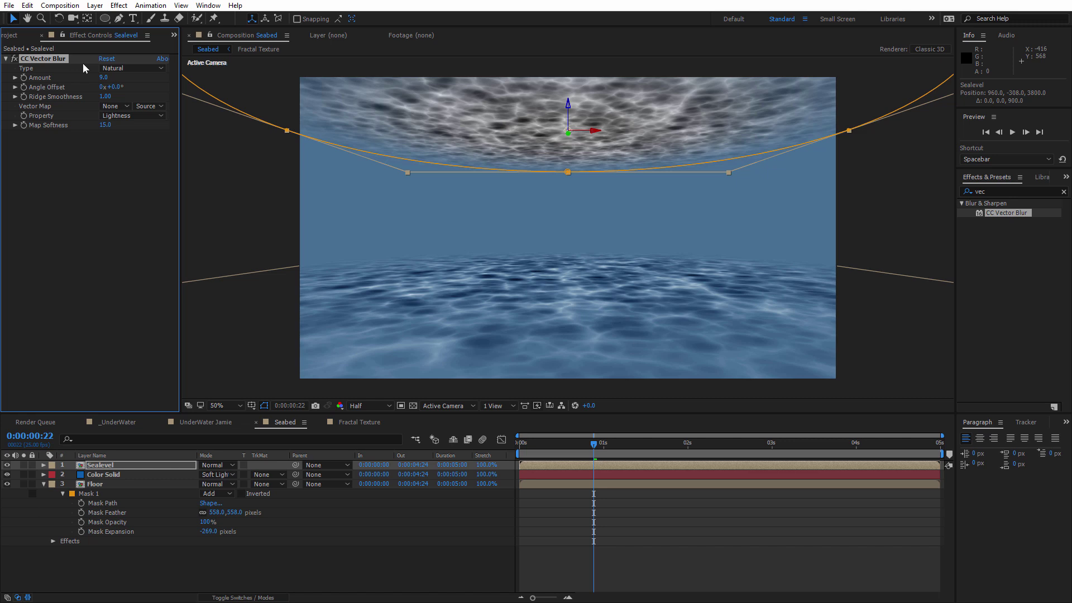
key(Delete)
- Pre-compose Sealevel into Sealevel Comp 1, moving all attributes into the new composition
click(152, 468)
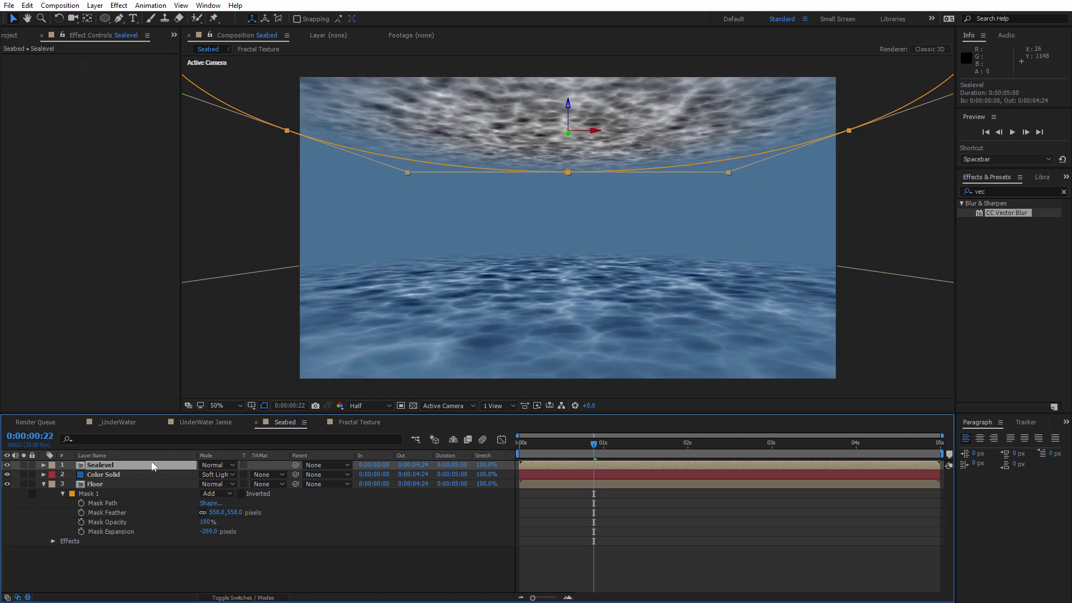
key(ctrl+shift+c)
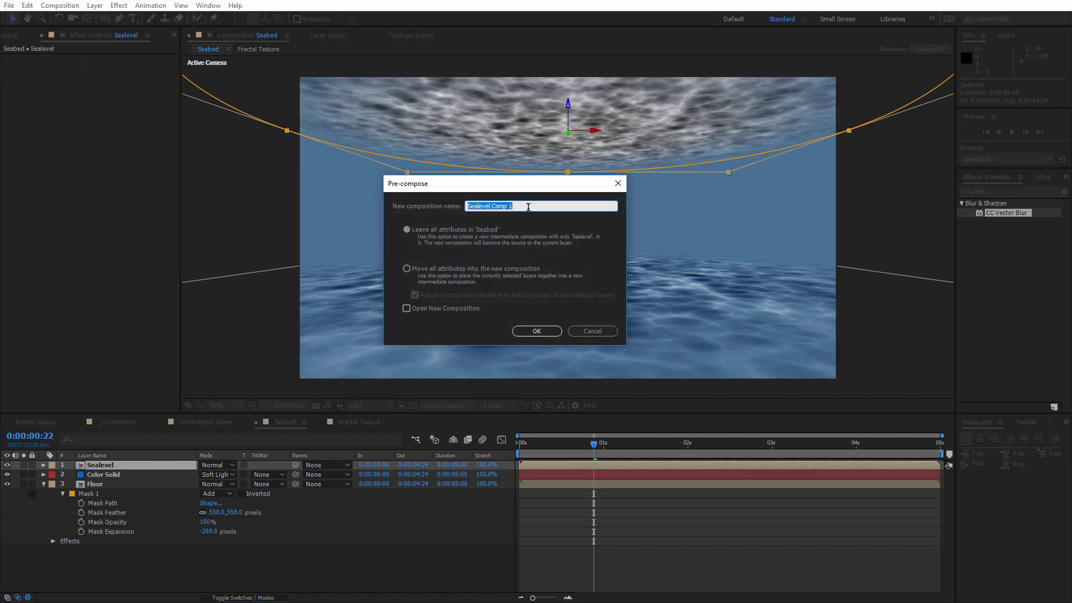
click(514, 205)
key(BackSpace)
click(445, 269)
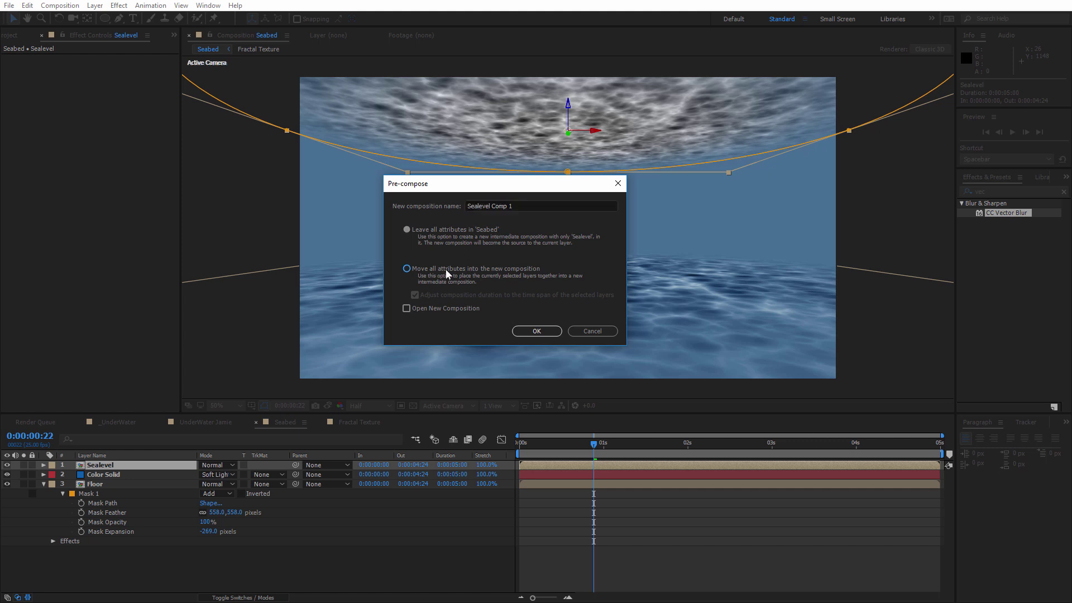
click(538, 332)
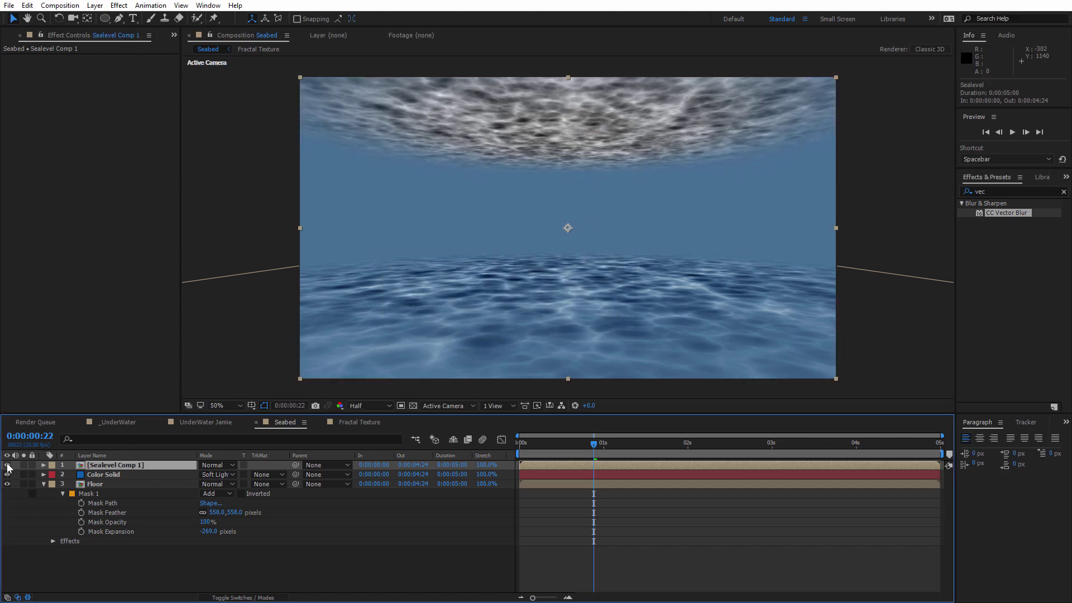
- Add Sky Image.jpg to the comp, enlarge it to about 180%, and make it 3D
click(14, 36)
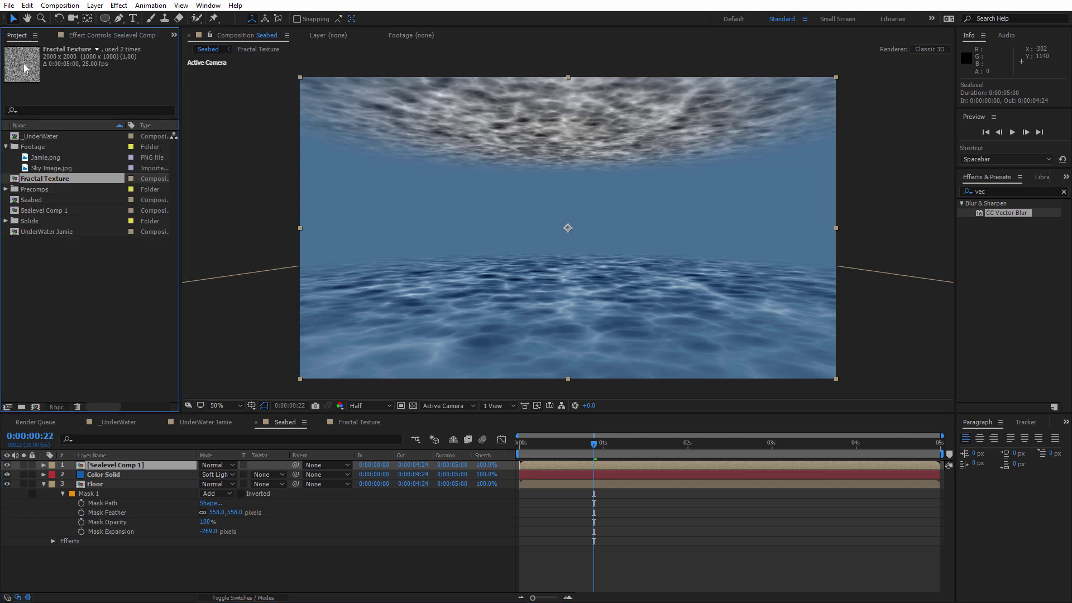
drag(54, 169, 673, 159)
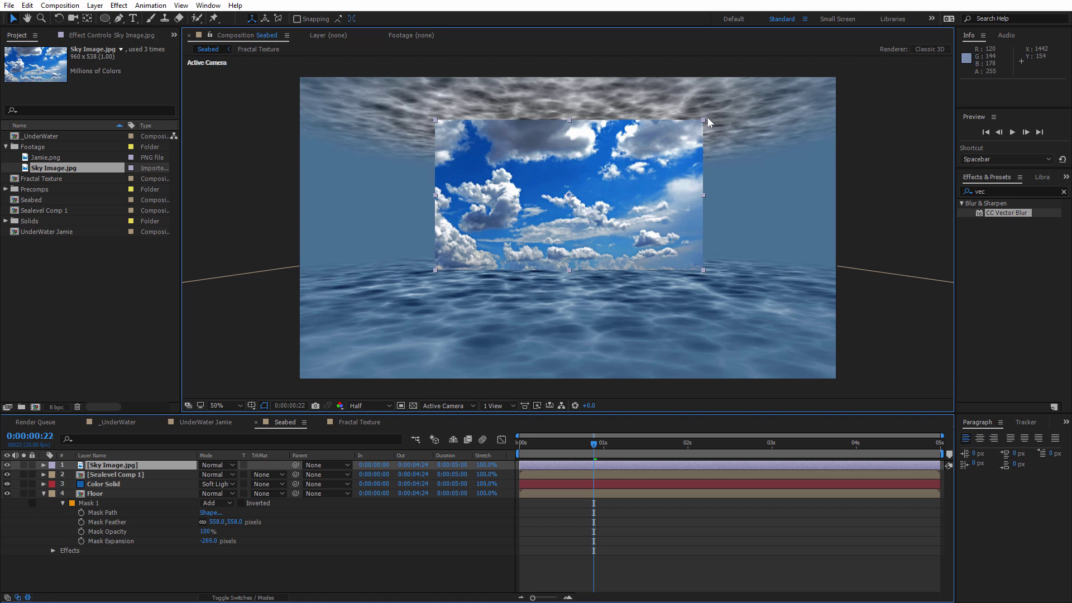
drag(703, 120, 898, 67)
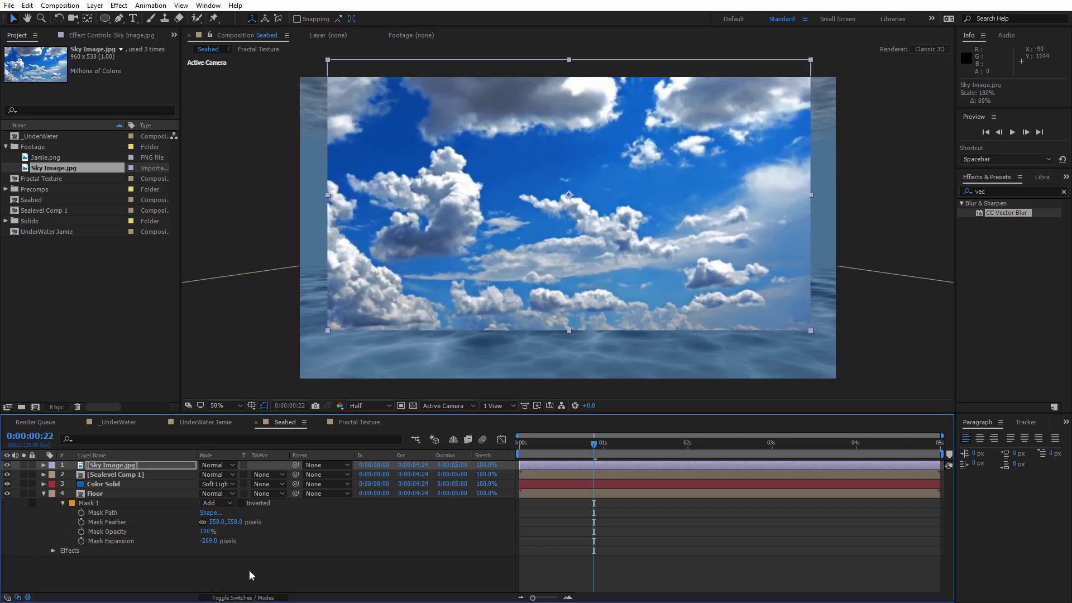
click(243, 597)
click(261, 465)
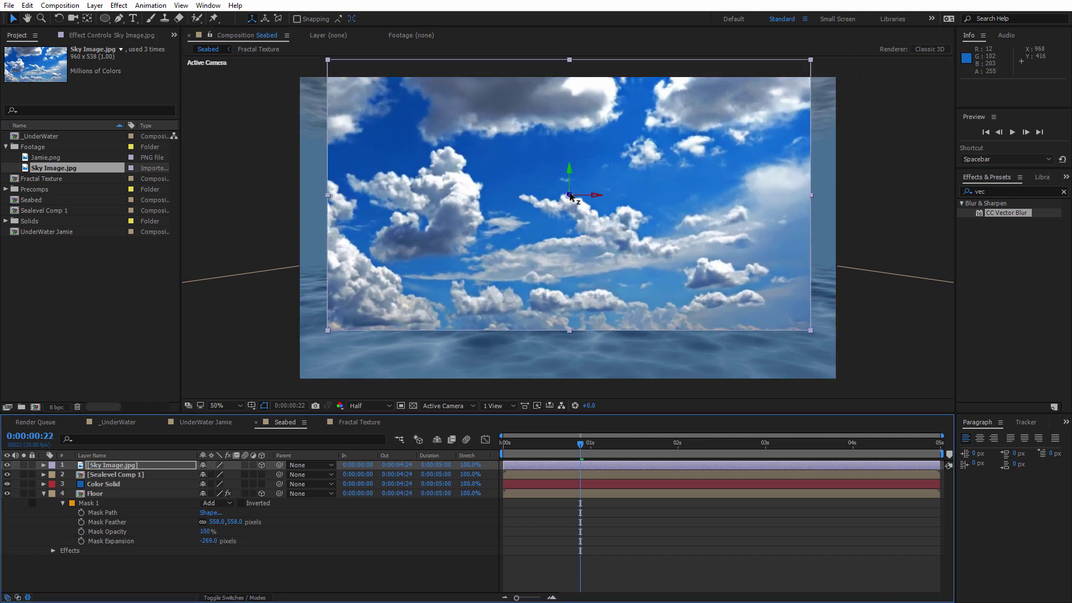
- Push the sky far back, scale it up, raise it, and place it below Sealevel Comp 1
drag(570, 195, 300, 506)
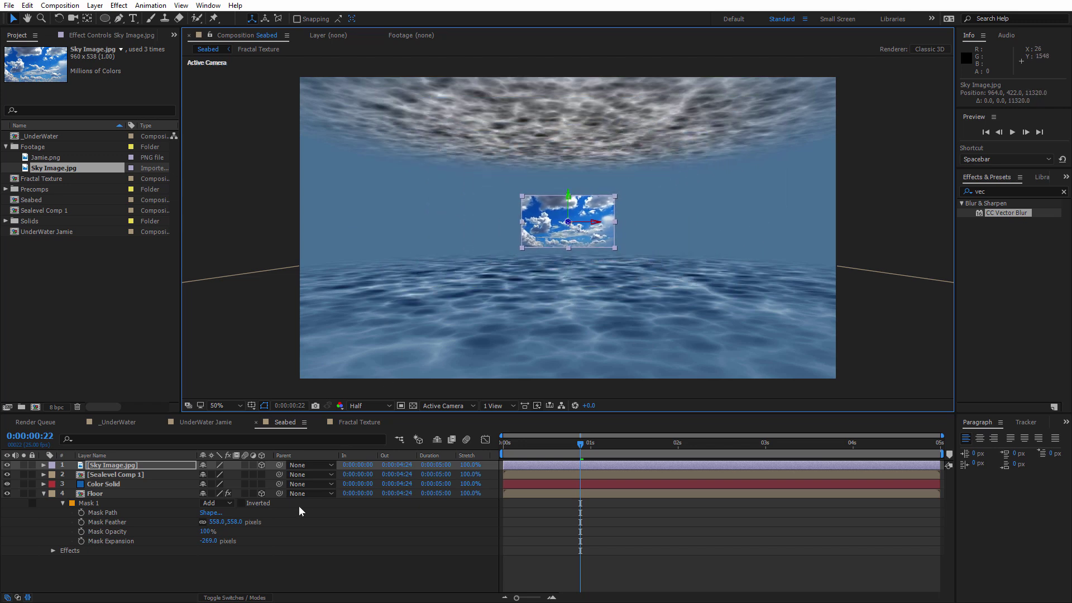
drag(614, 200, 1019, 64)
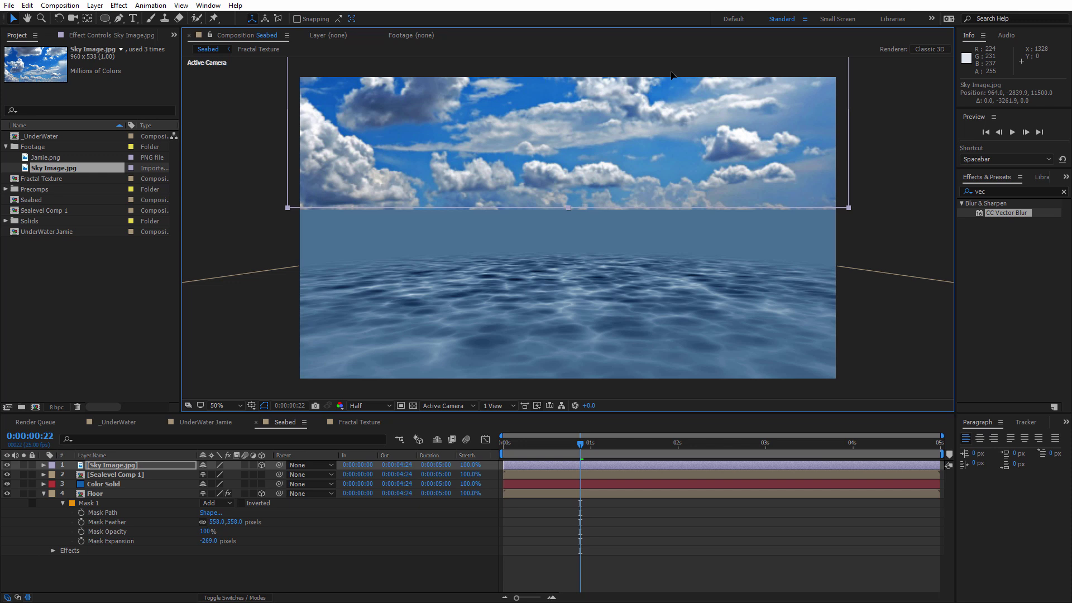
drag(631, 250, 517, 222)
drag(106, 467, 150, 475)
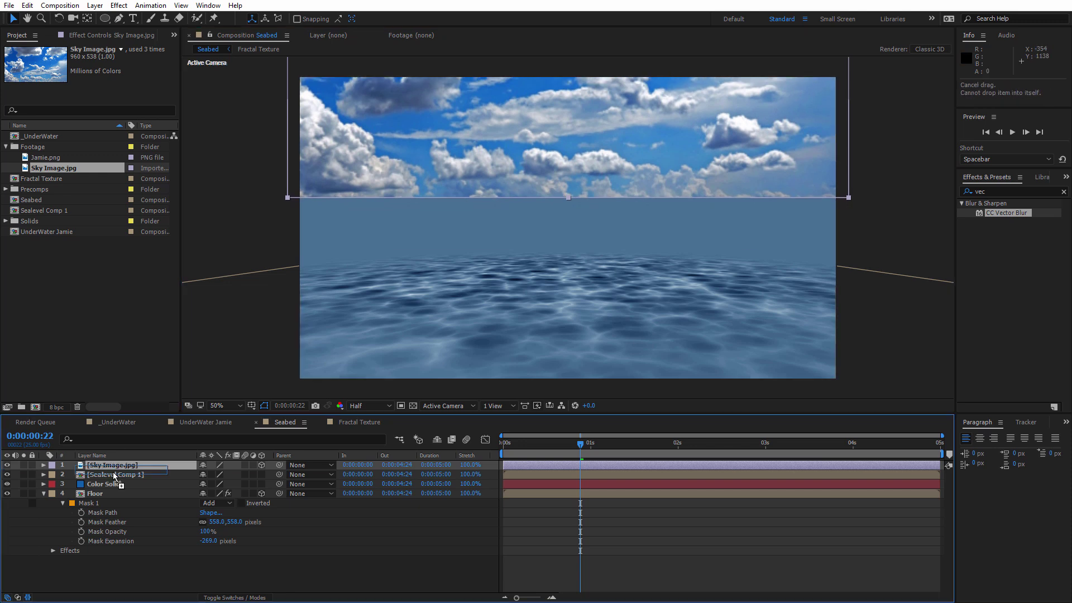
key(F4)
click(150, 478)
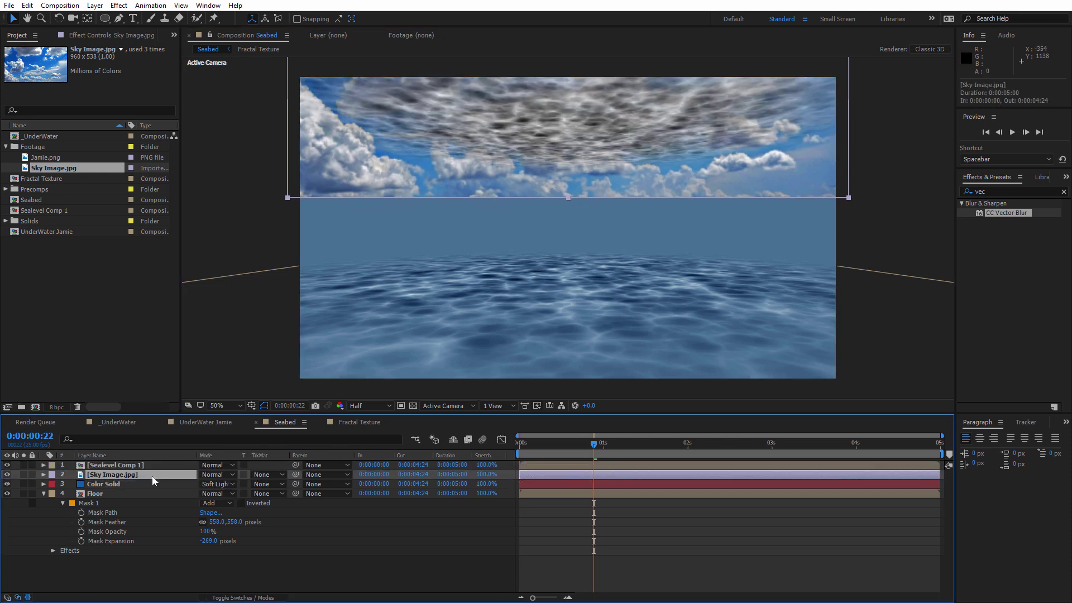
- Pre-compose the sky image into Sky Image.jpg Comp 1, keeping the default name
click(95, 5)
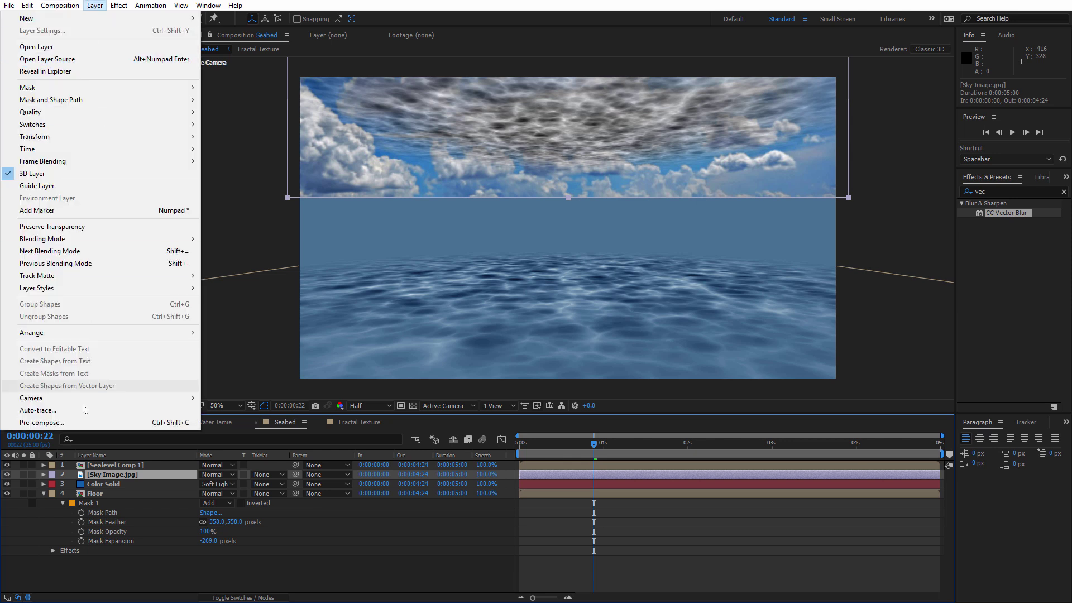
click(83, 422)
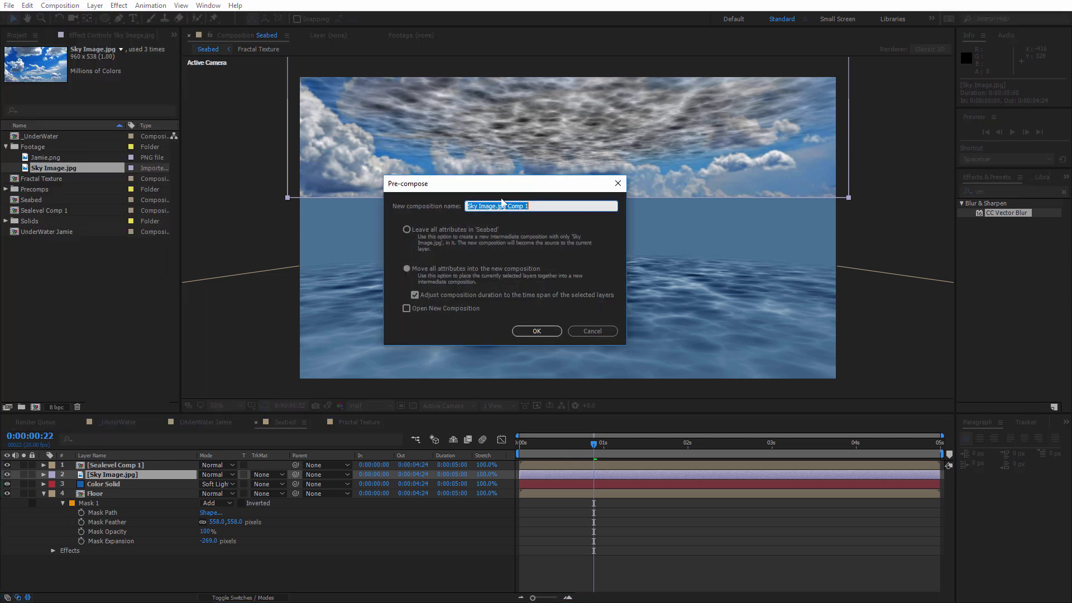
click(540, 205)
click(537, 331)
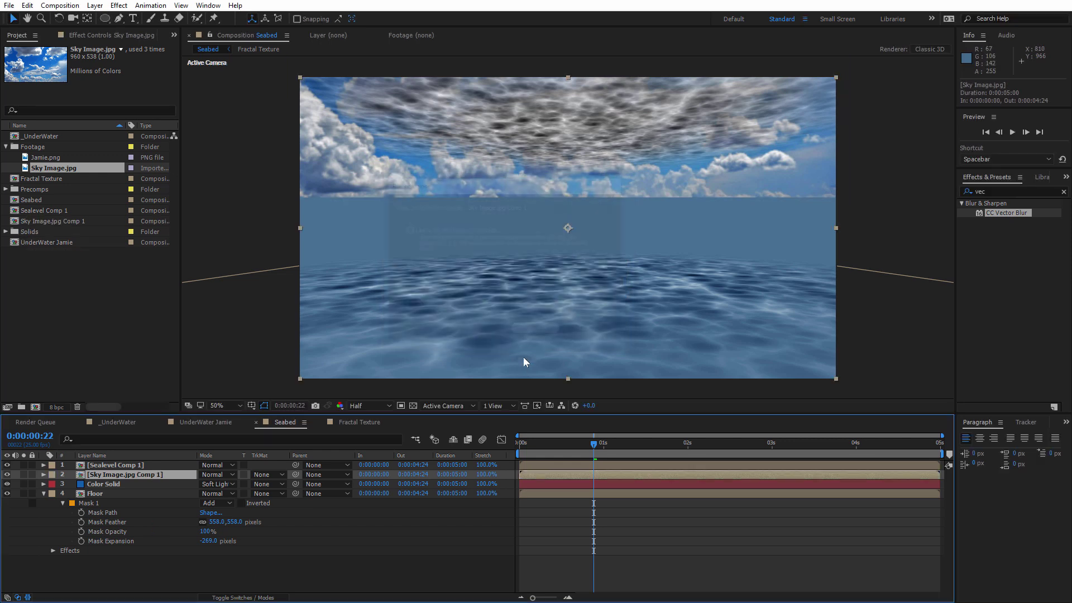
click(94, 5)
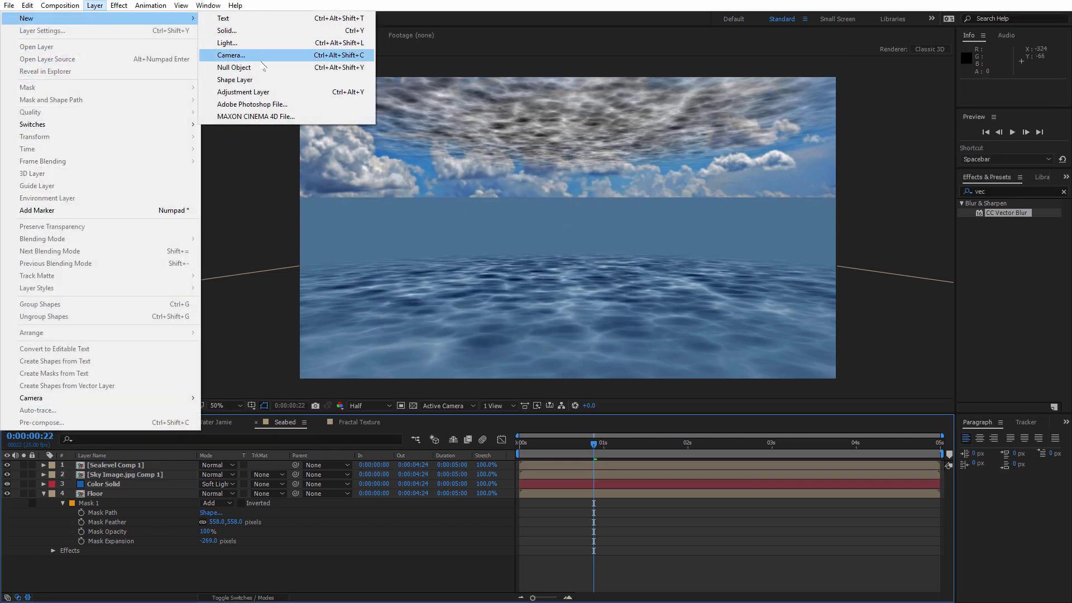
- Add a new camera to the scene and adjust its view
click(231, 55)
click(455, 349)
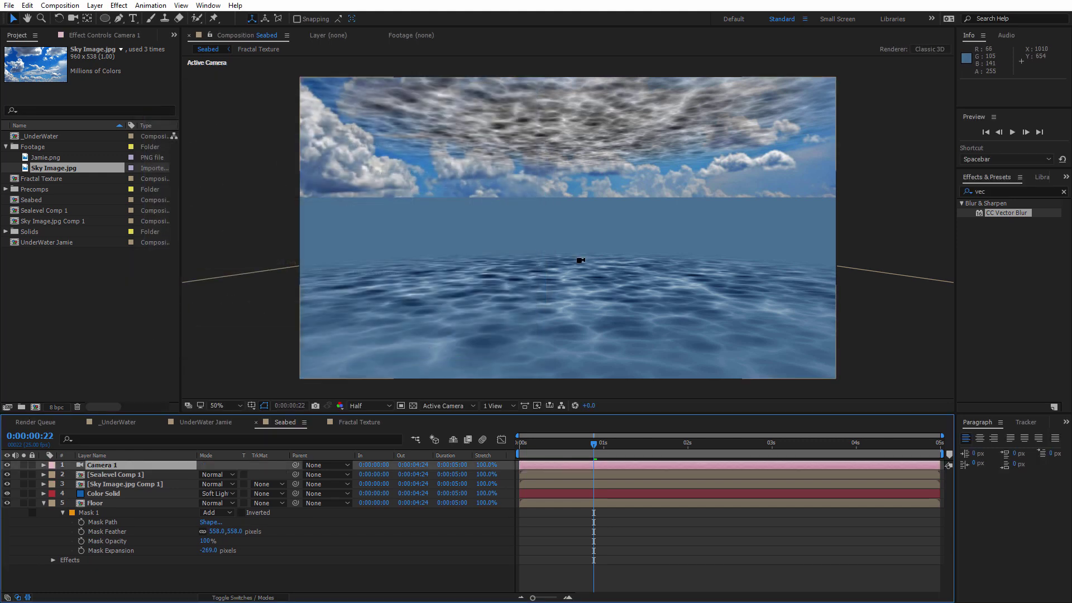
key(c)
mouse_move(558, 251)
mouse_down()
mouse_move(573, 254)
mouse_move(565, 270)
mouse_up()
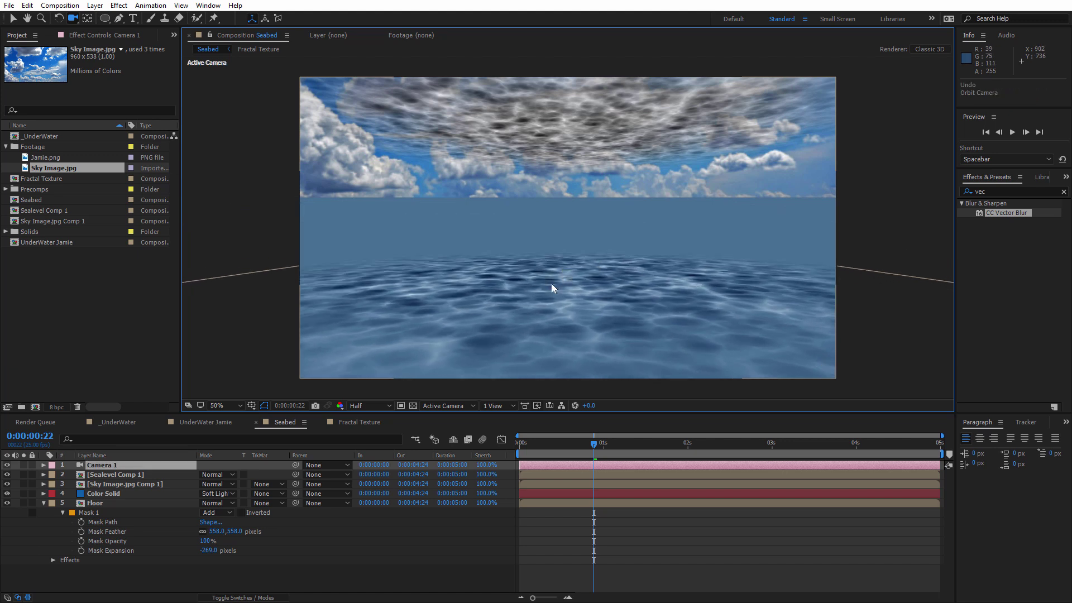
key(v)
- Try making the sea-level and sky layers 3D, undo it, and orbit the camera
click(139, 473)
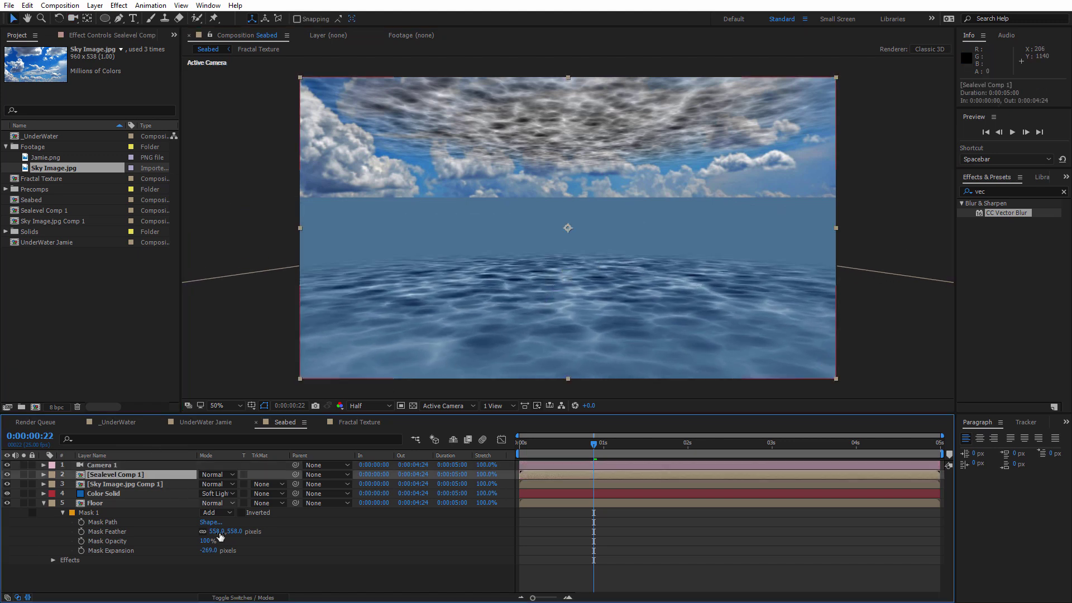
click(234, 598)
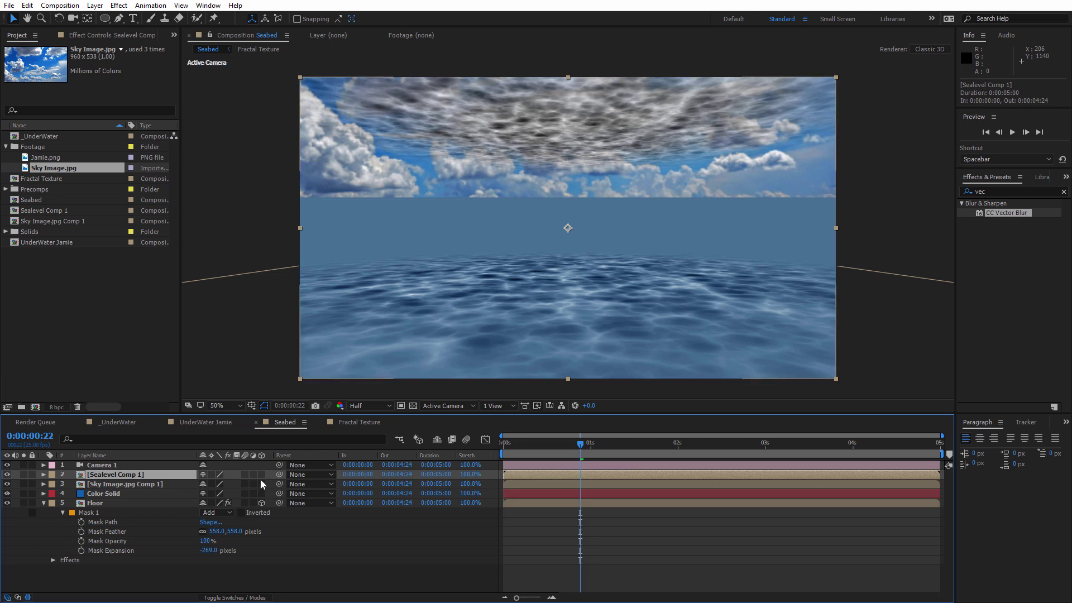
drag(261, 474, 261, 484)
key(c)
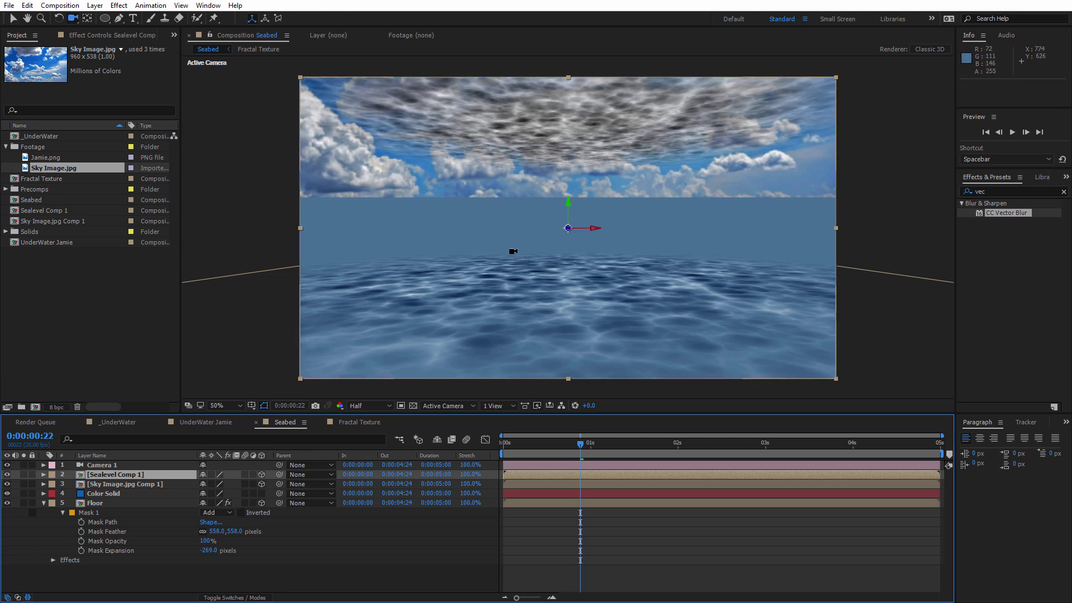
drag(516, 252, 495, 244)
key(ctrl+z)
key(ctrl+z)
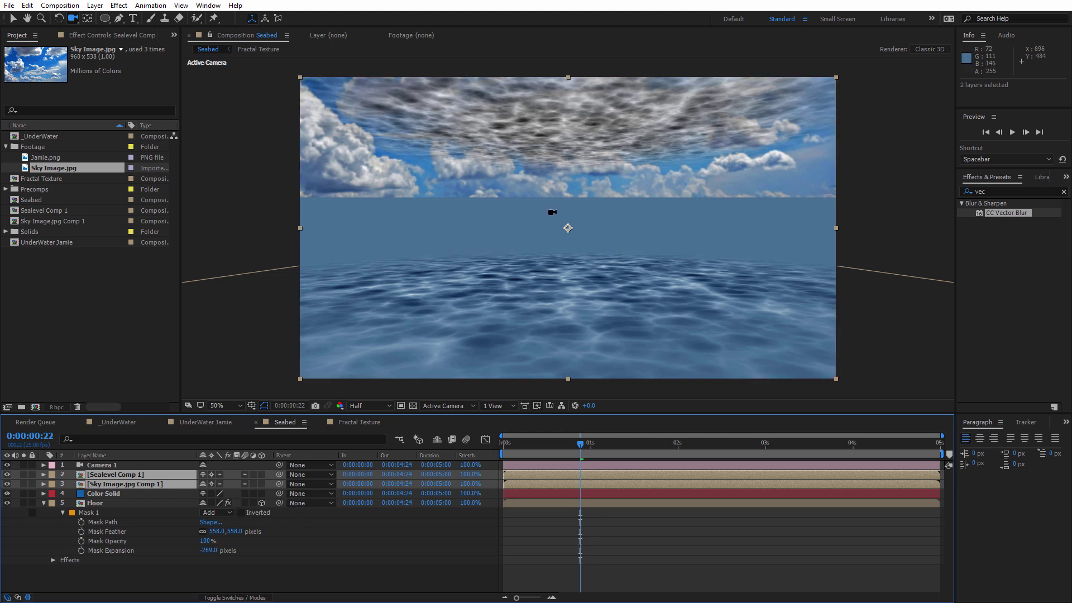
drag(545, 214, 547, 240)
- Set the sky layer's track matte to Alpha Matte [Sealevel Comp 1] and preview
click(128, 484)
click(235, 598)
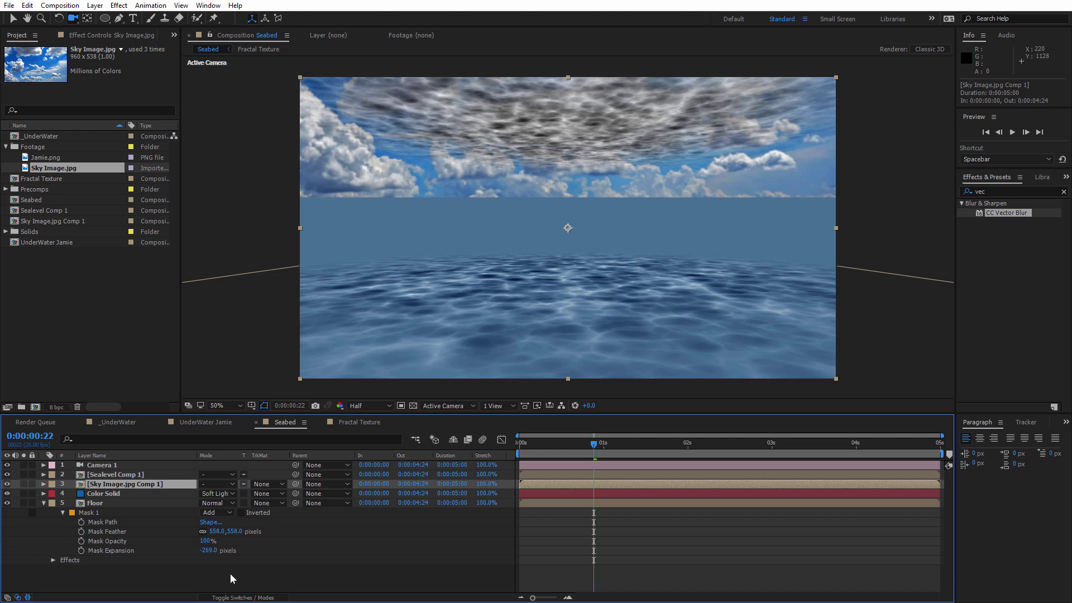
click(268, 484)
click(274, 510)
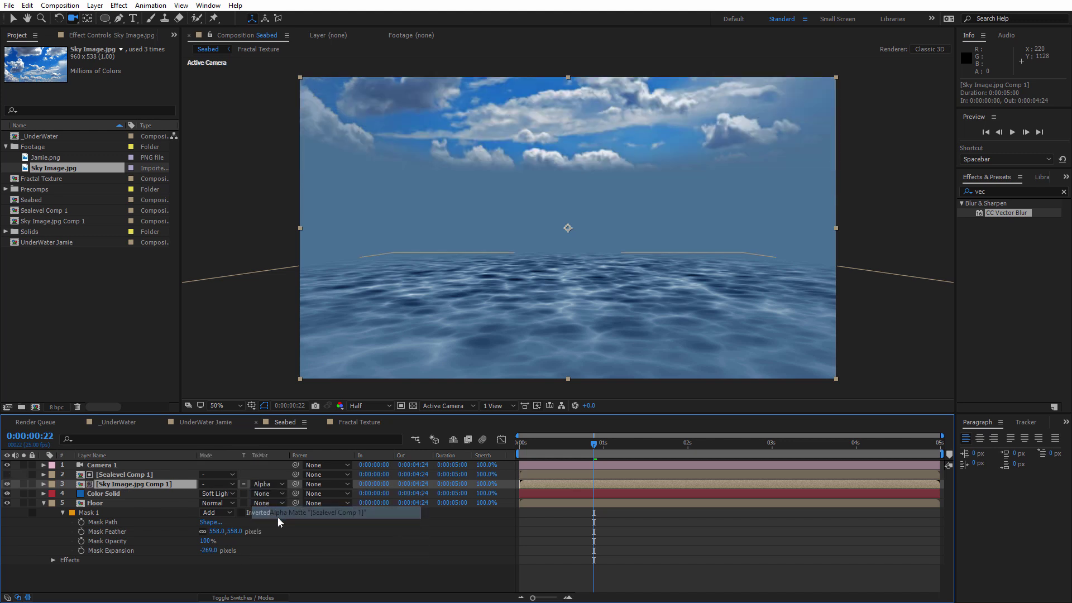
key(space)
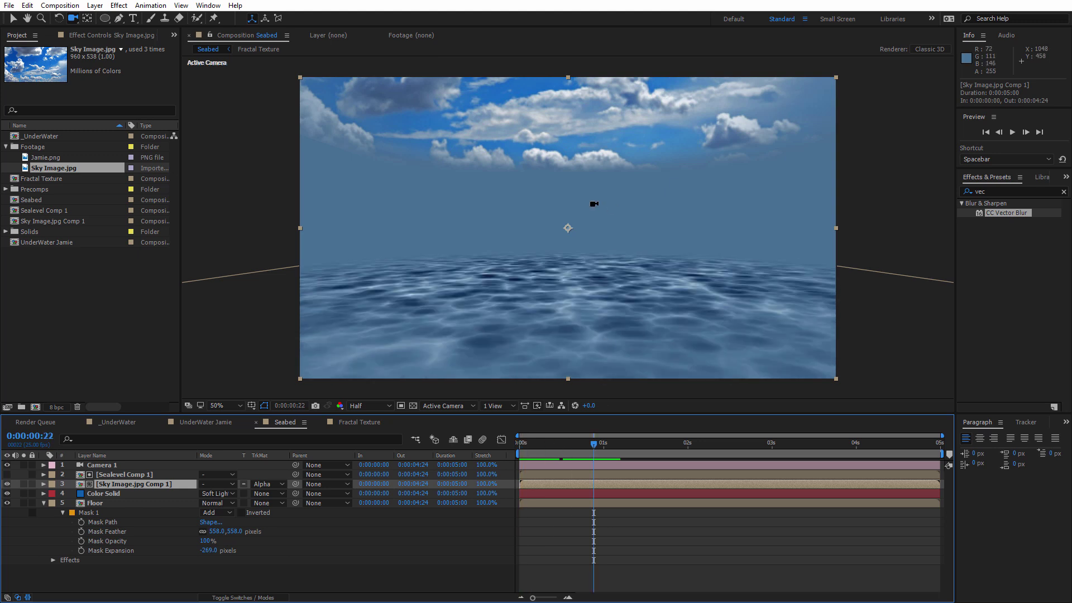
drag(606, 207, 647, 213)
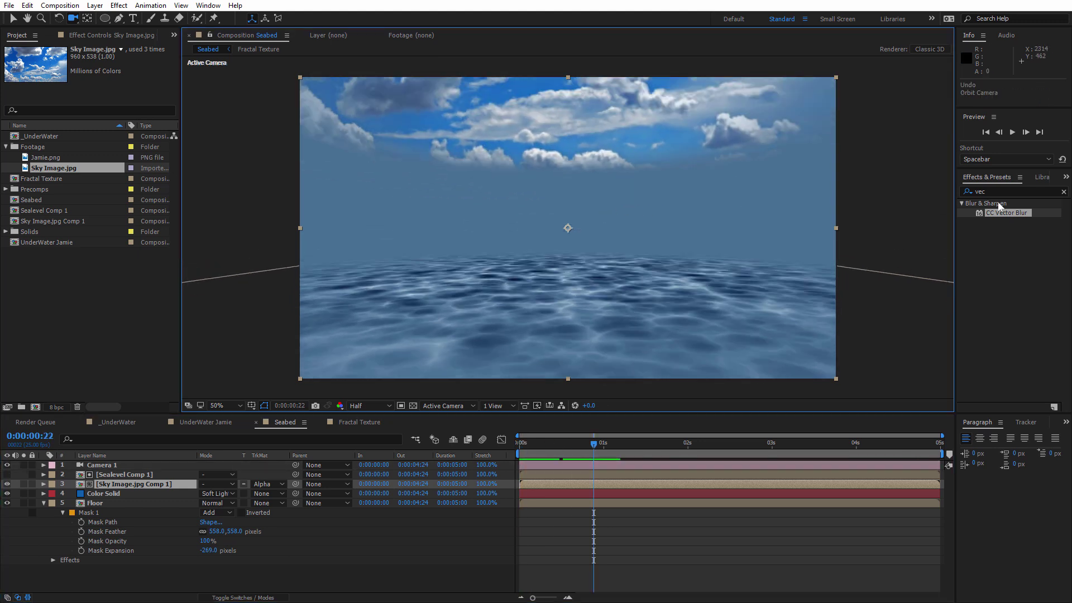
key(ctrl+5)
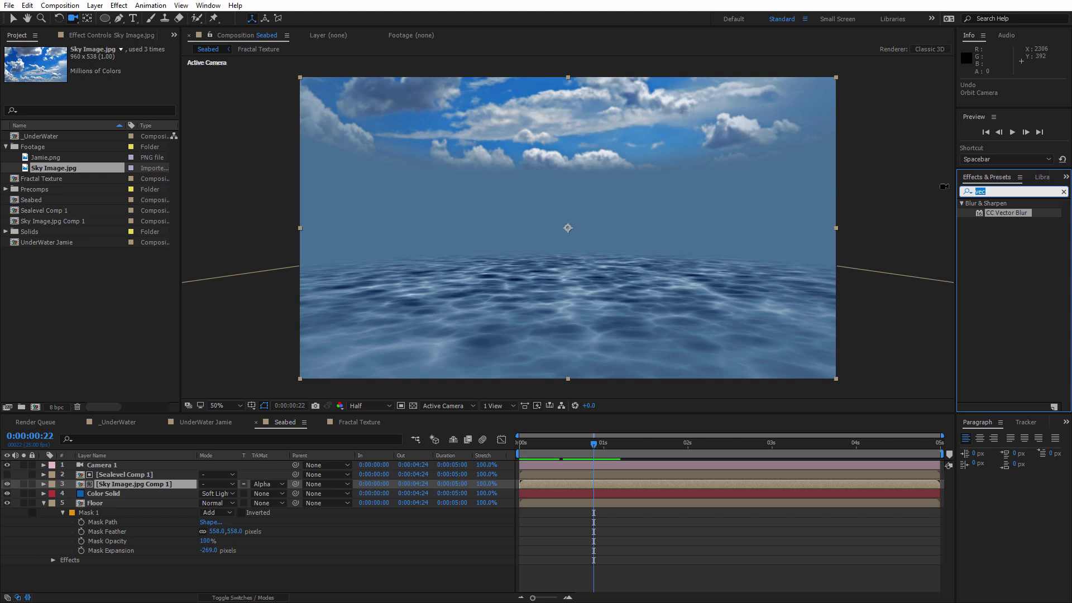
- Apply CC Glass to the sky layer with Sealevel Comp 1 as its bump map
text(glass)
drag(998, 232, 142, 487)
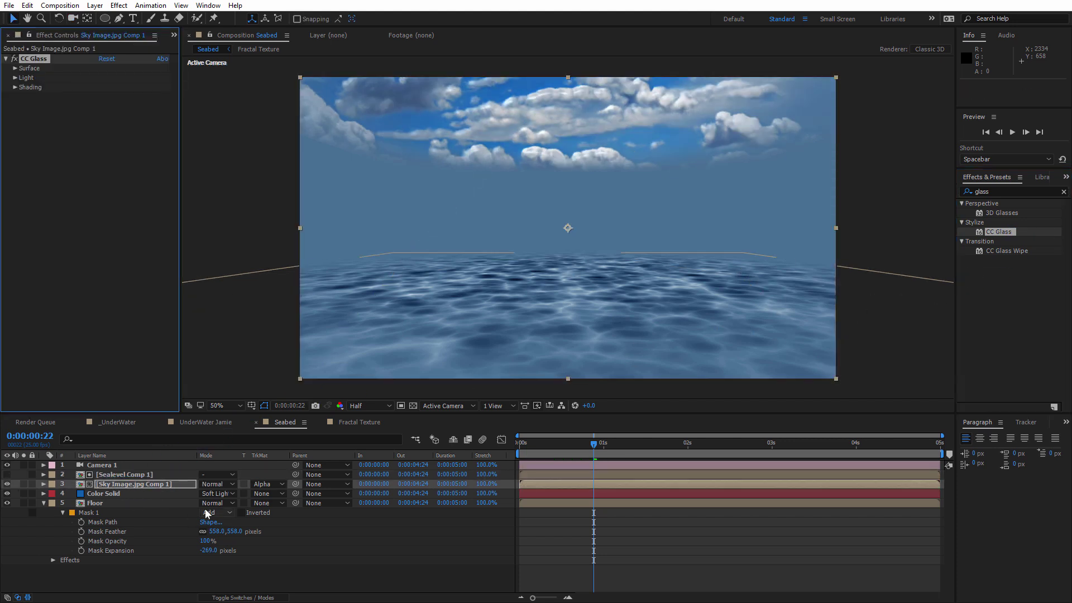
click(15, 68)
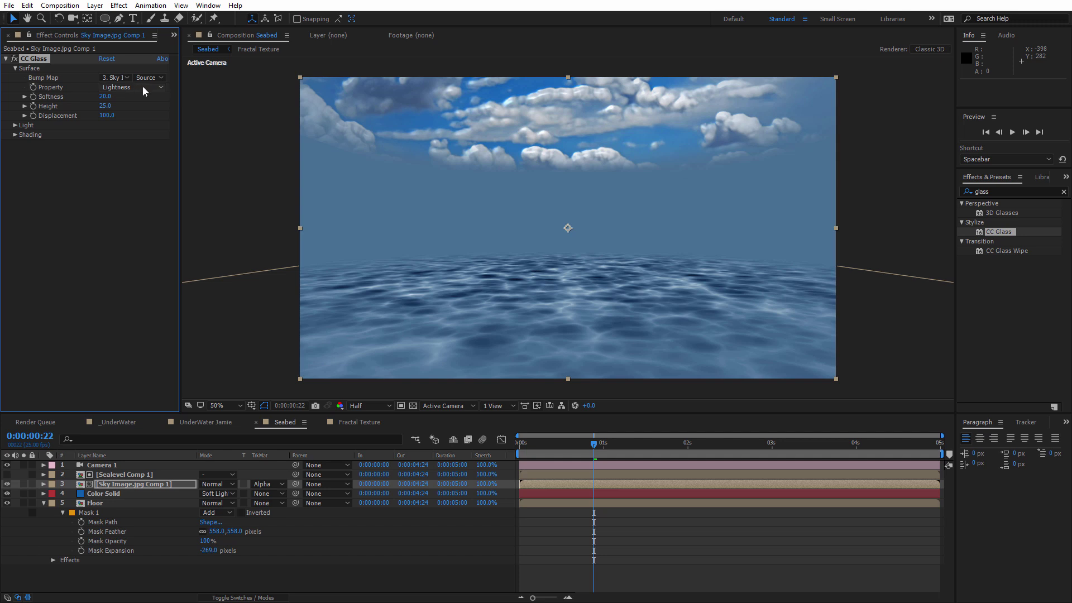
click(119, 81)
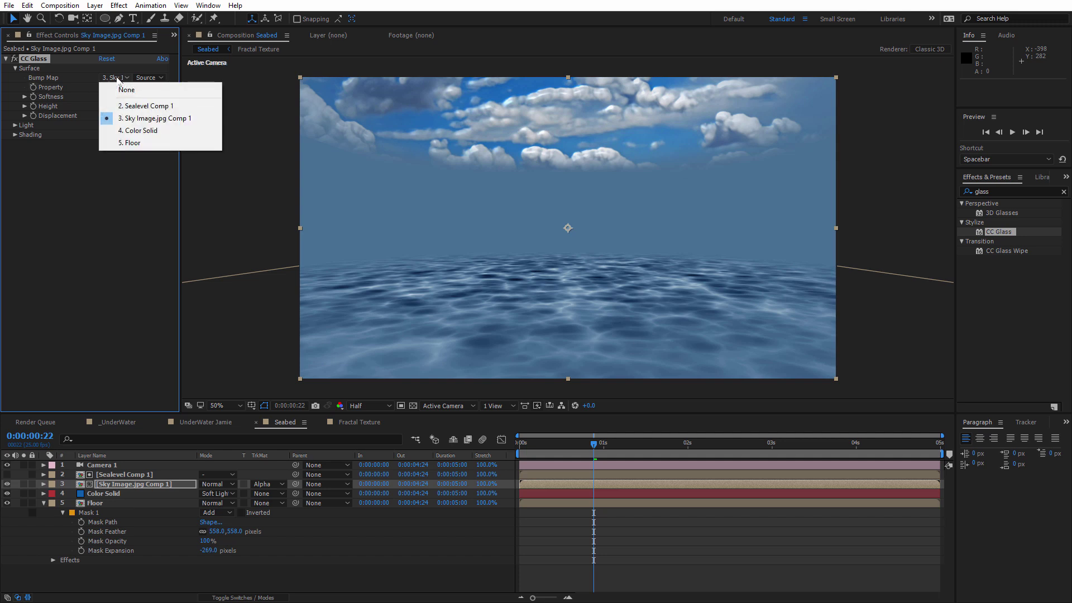
click(157, 107)
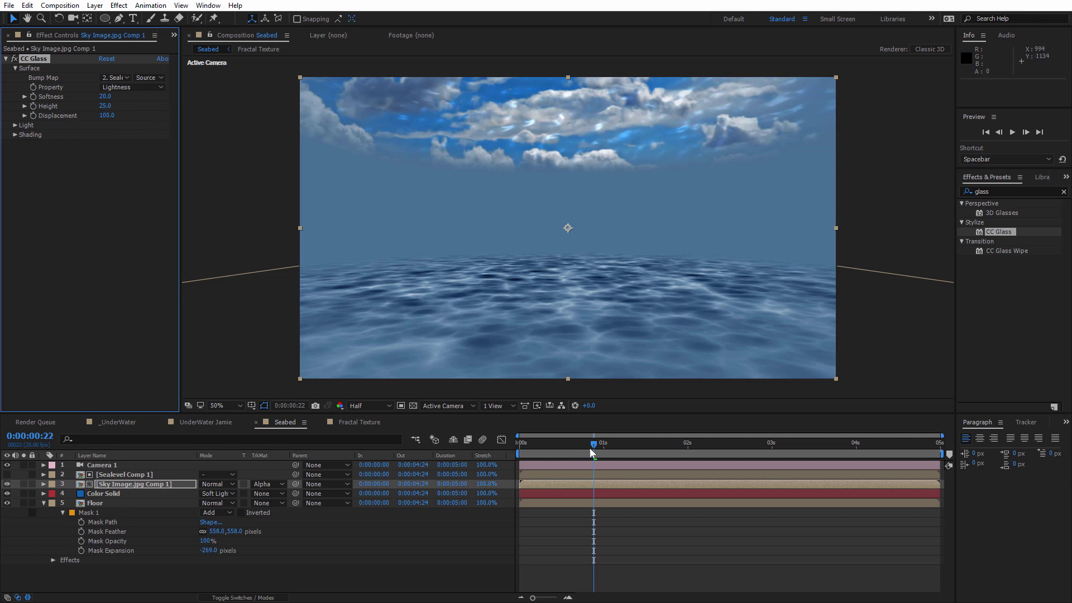
- Preview the rippling clouds at an earlier frame and tilt the camera to view sky and sea
mouse_move(590, 444)
mouse_down()
mouse_move(528, 439)
mouse_move(569, 443)
mouse_up()
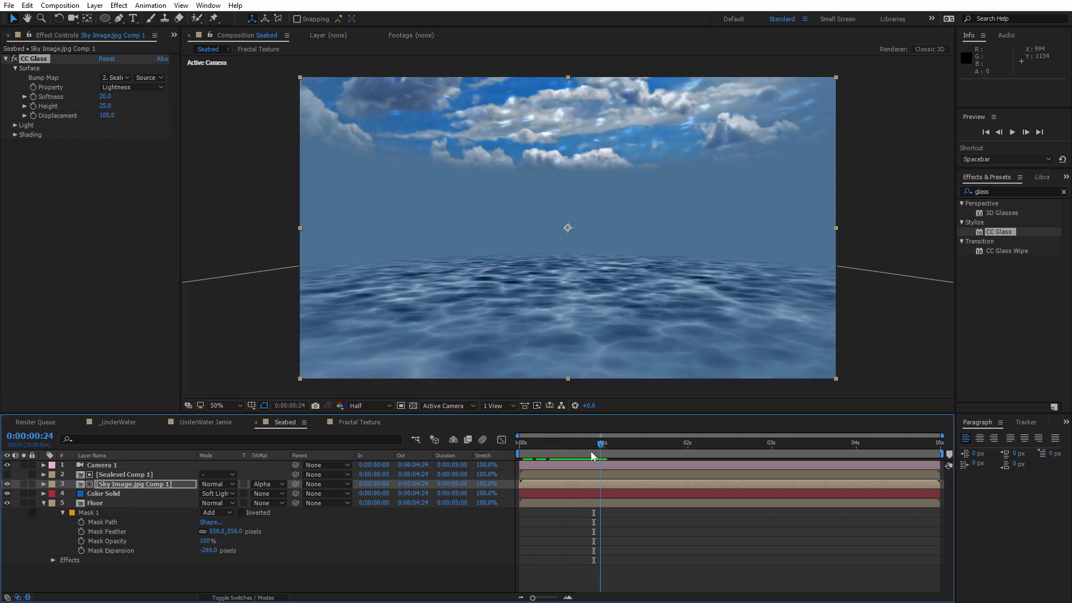
click(117, 475)
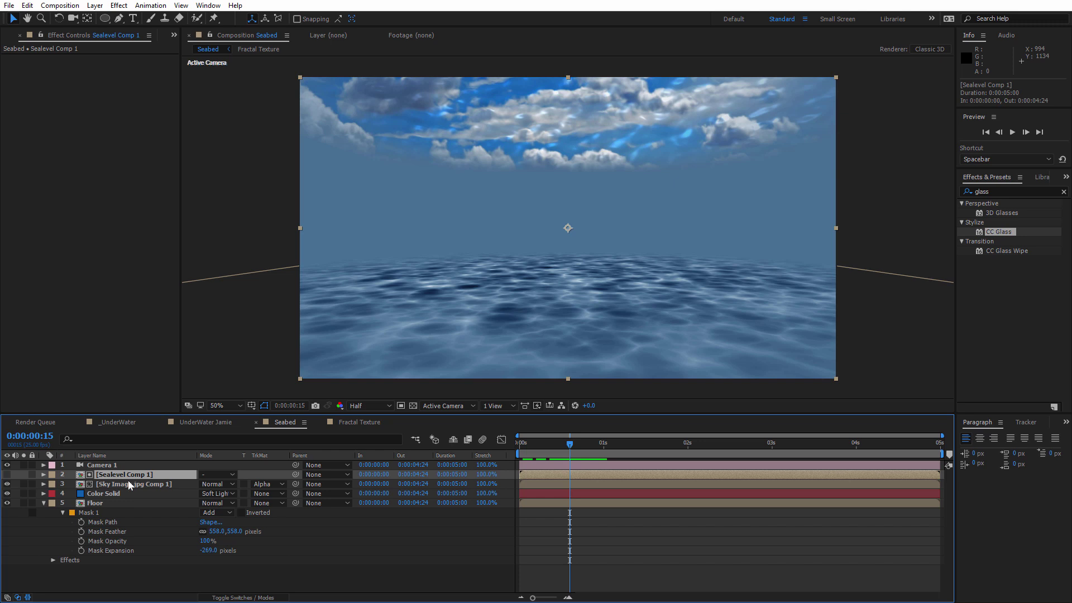
click(132, 484)
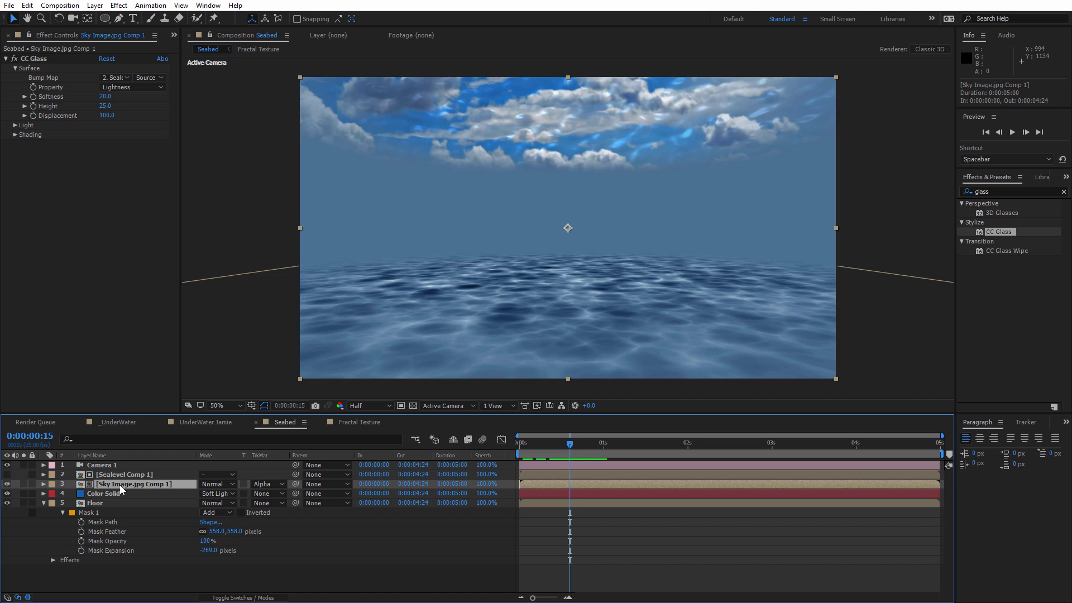
key(c)
mouse_move(547, 227)
mouse_down()
mouse_move(501, 233)
mouse_move(533, 231)
mouse_move(510, 216)
mouse_move(531, 230)
mouse_move(512, 232)
mouse_move(528, 234)
mouse_move(531, 246)
mouse_up()
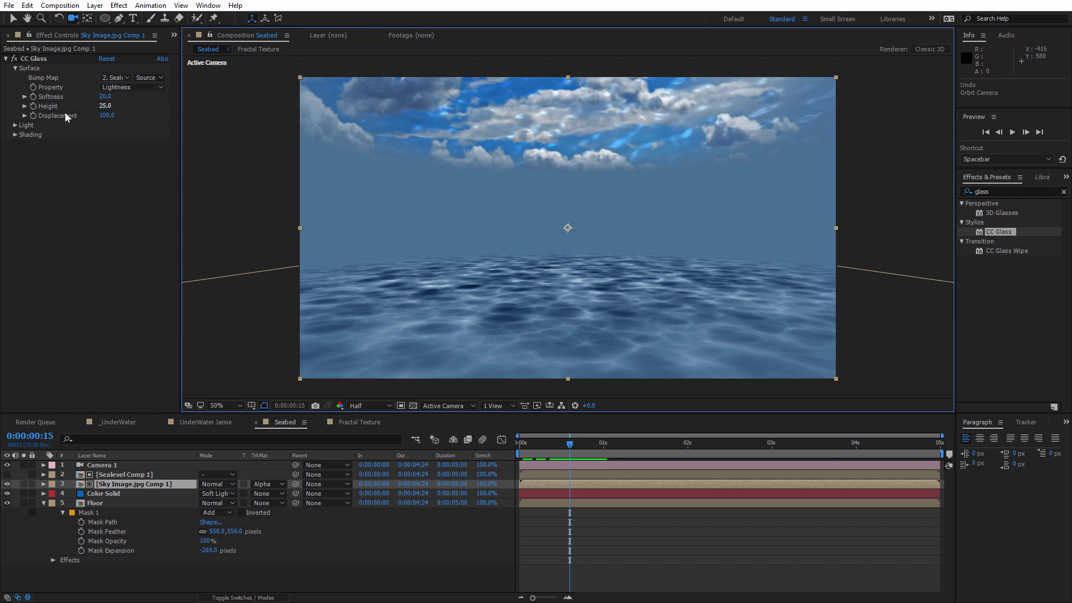
- Set CC Glass softness to 6.3 and displacement to 472, checking frame 8
drag(106, 100, 35, 97)
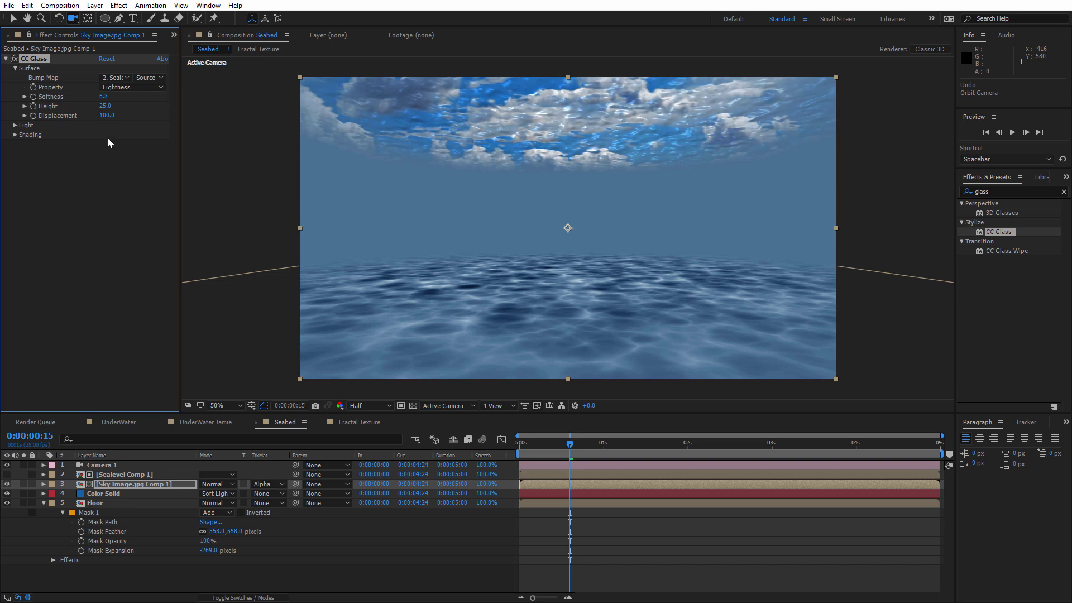
drag(107, 115, 304, 121)
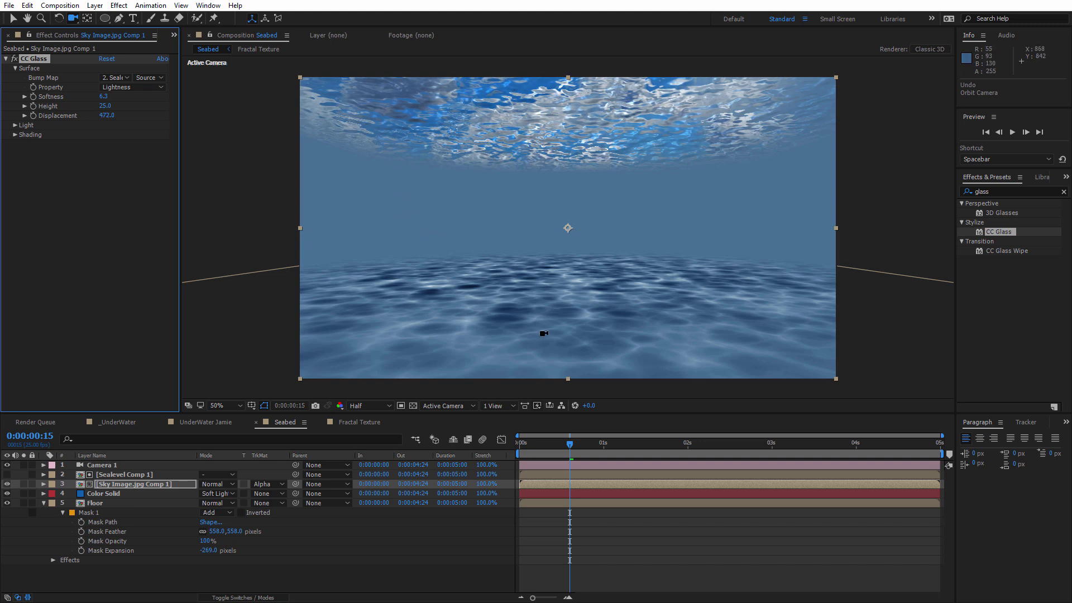
mouse_move(570, 444)
mouse_down()
mouse_move(541, 443)
mouse_move(580, 449)
mouse_up()
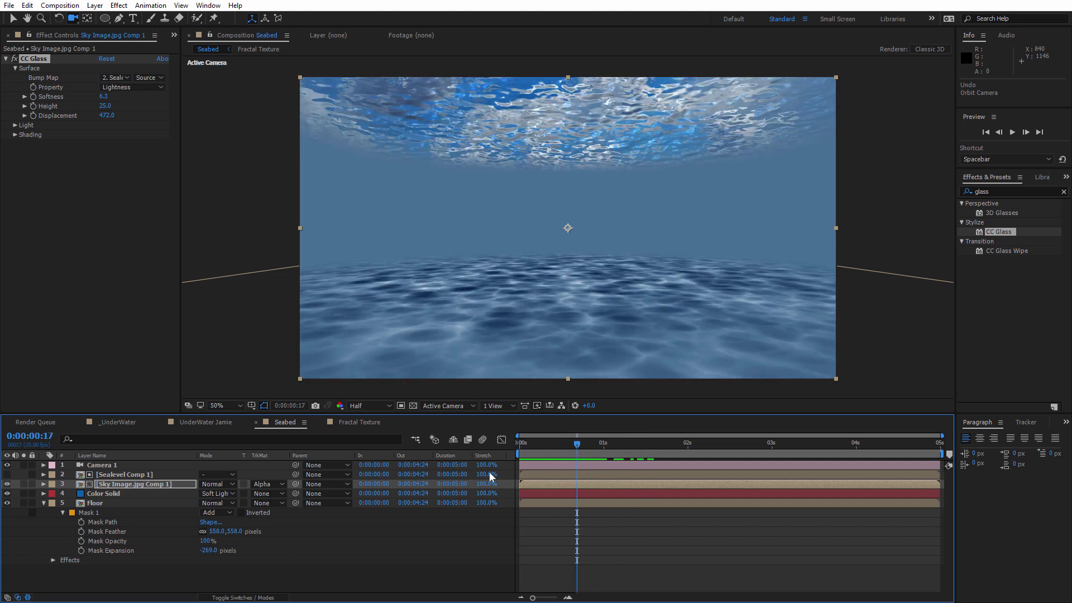
- Lower the CC Glass shading roughness slightly to 0.018 and preview a few frames
click(17, 135)
drag(120, 176, 24, 181)
click(15, 135)
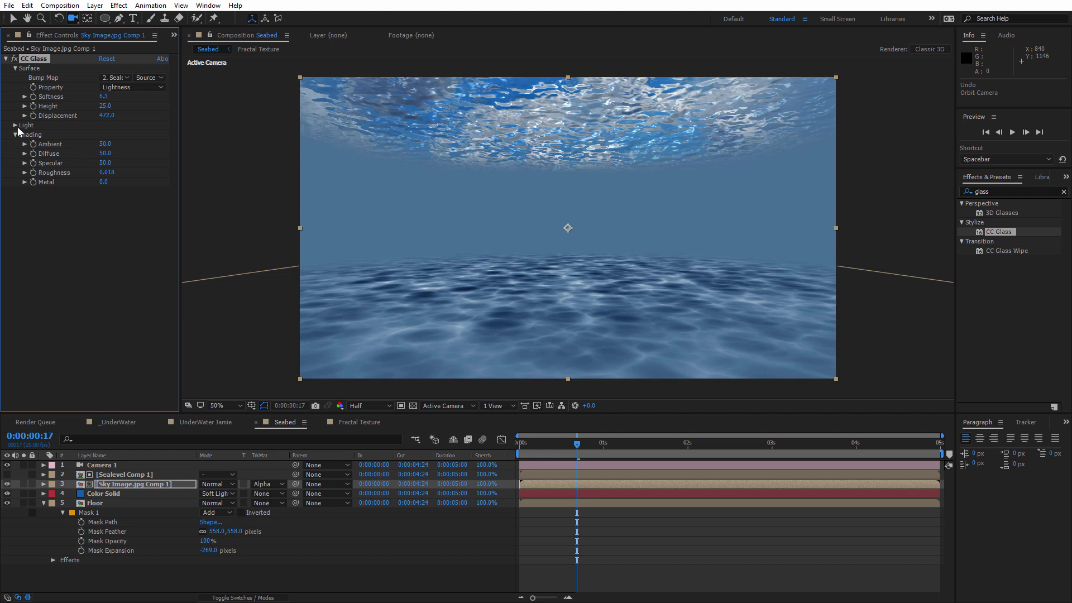
click(15, 125)
mouse_move(534, 444)
mouse_down()
mouse_move(589, 454)
mouse_move(548, 452)
mouse_up()
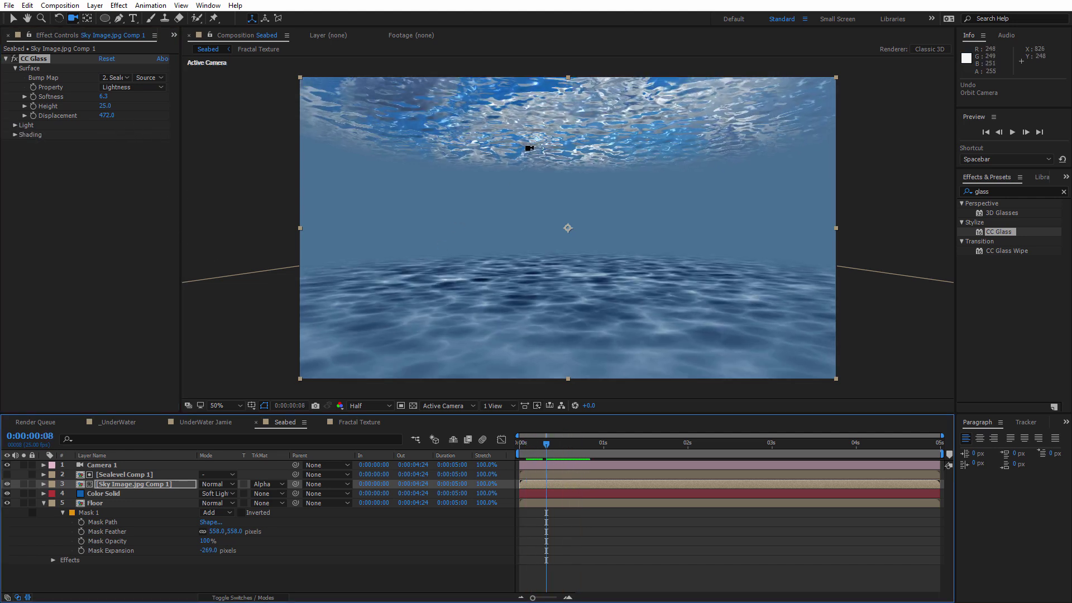
- Duplicate Sealevel Comp 1 and make the copy visible
key(v)
click(136, 474)
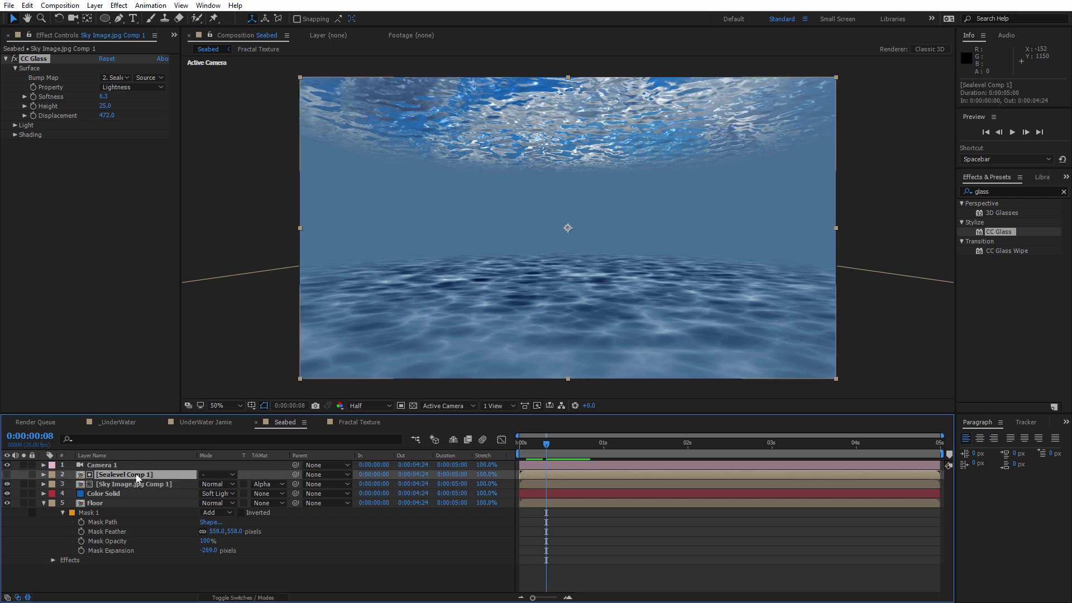
key(ctrl+d)
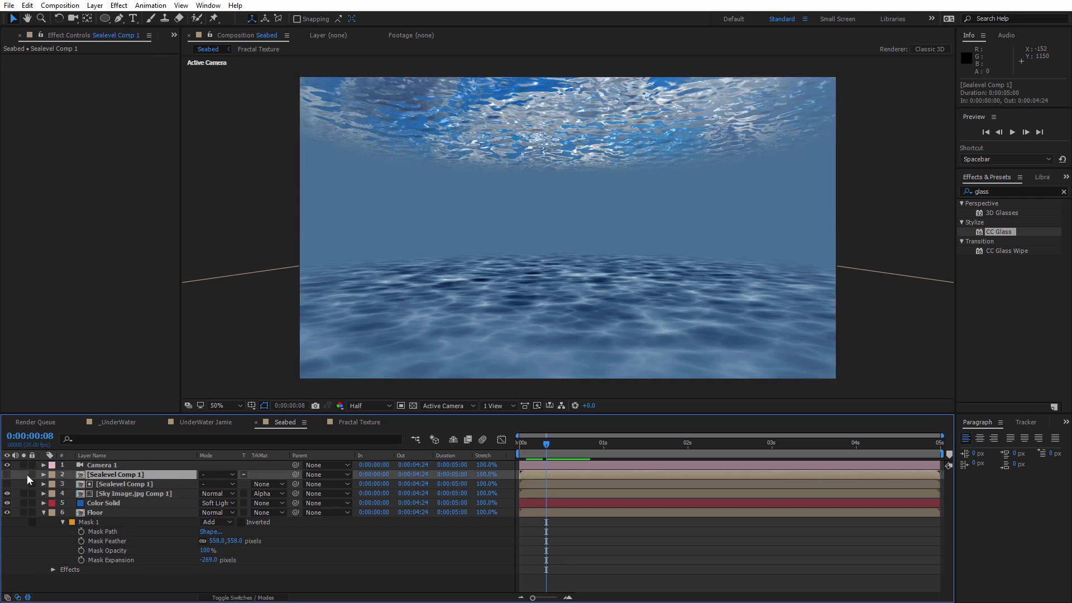
click(8, 475)
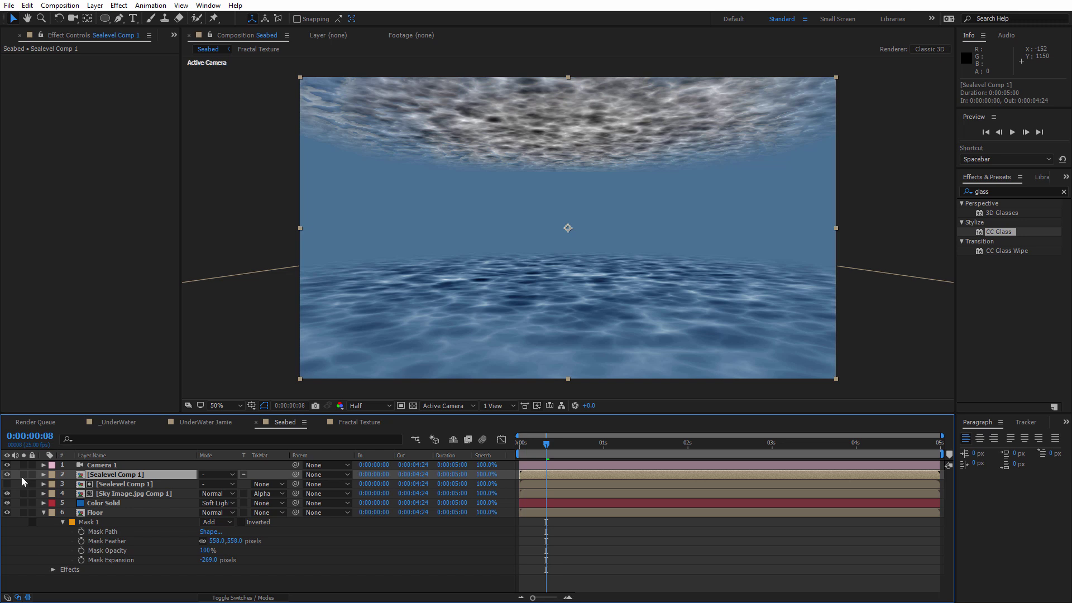
- Apply CC Radial Blur to the duplicate and rename it Rays
click(1008, 193)
text(cc r)
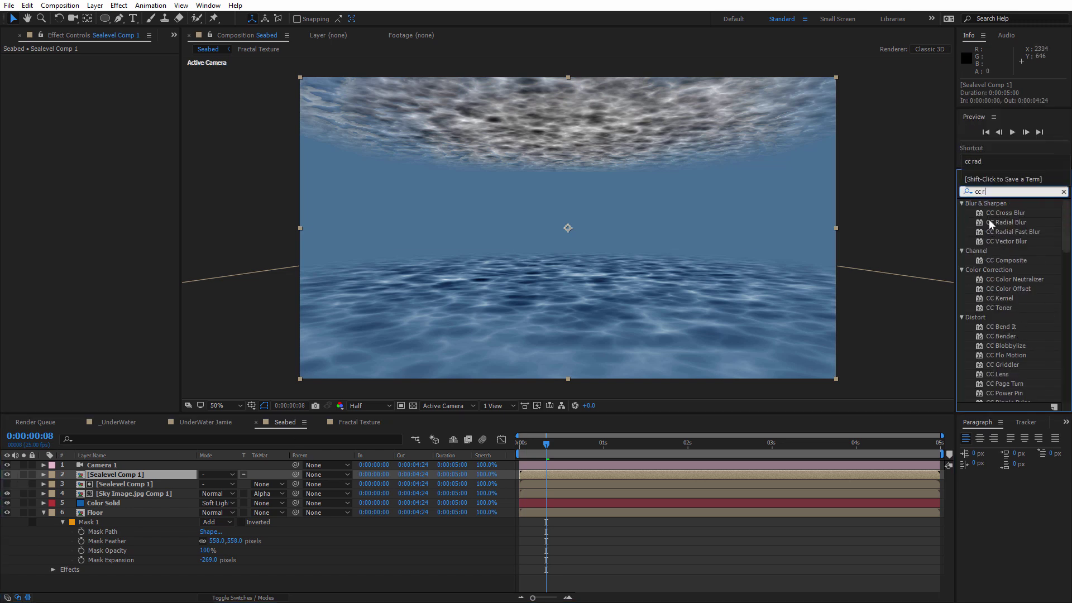
text(a)
mouse_move(1004, 212)
mouse_down()
mouse_move(183, 433)
mouse_move(129, 472)
mouse_up()
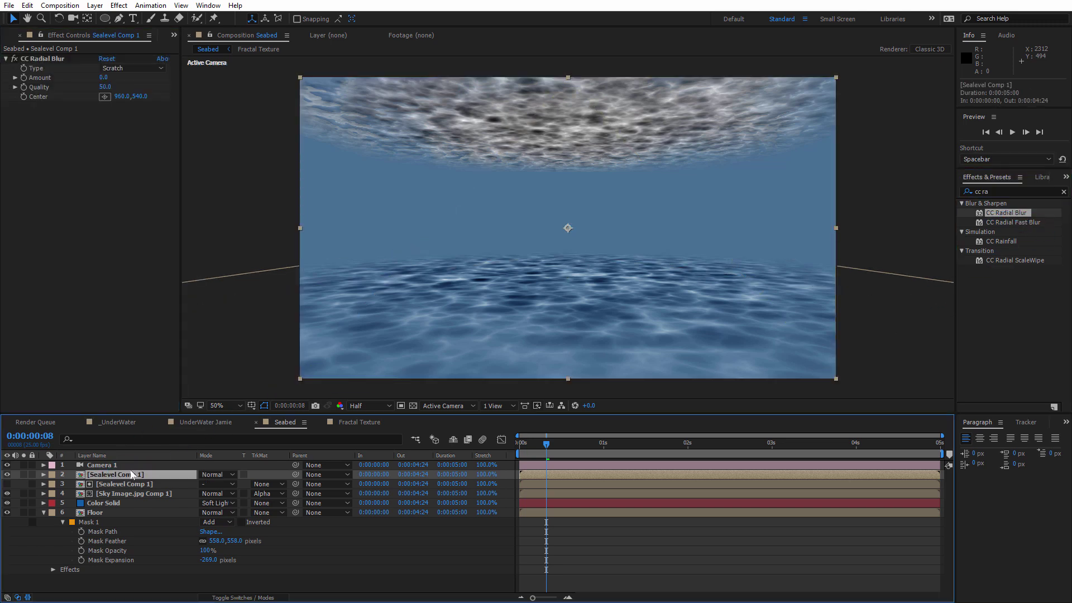
key(Return)
text(Rayes)
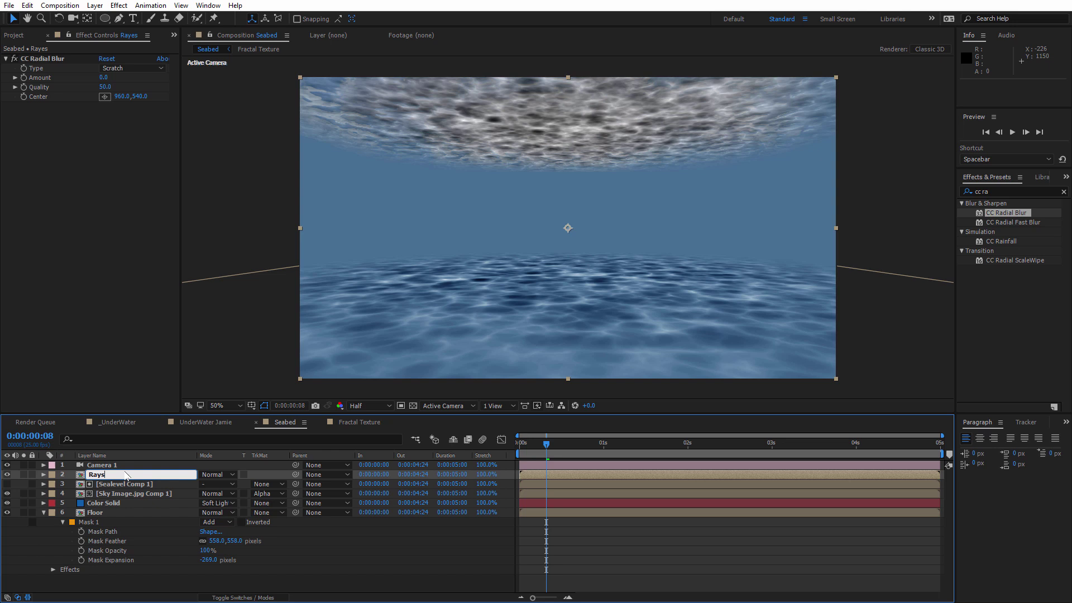
key(Return)
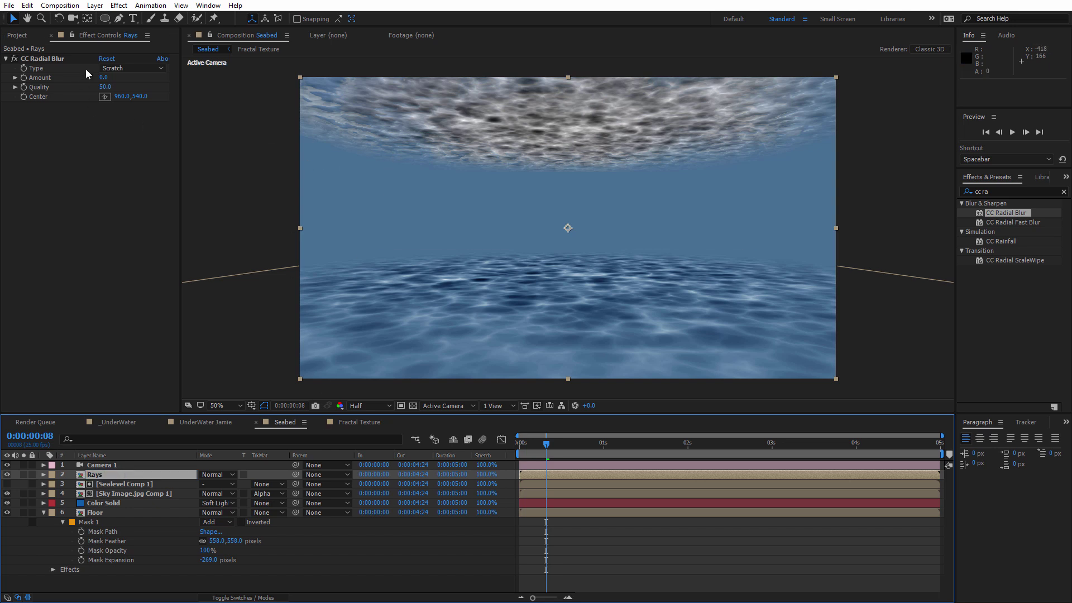
- Set the radial blur to Fading Zoom, amount 57, with its centre at 960,-234
click(127, 67)
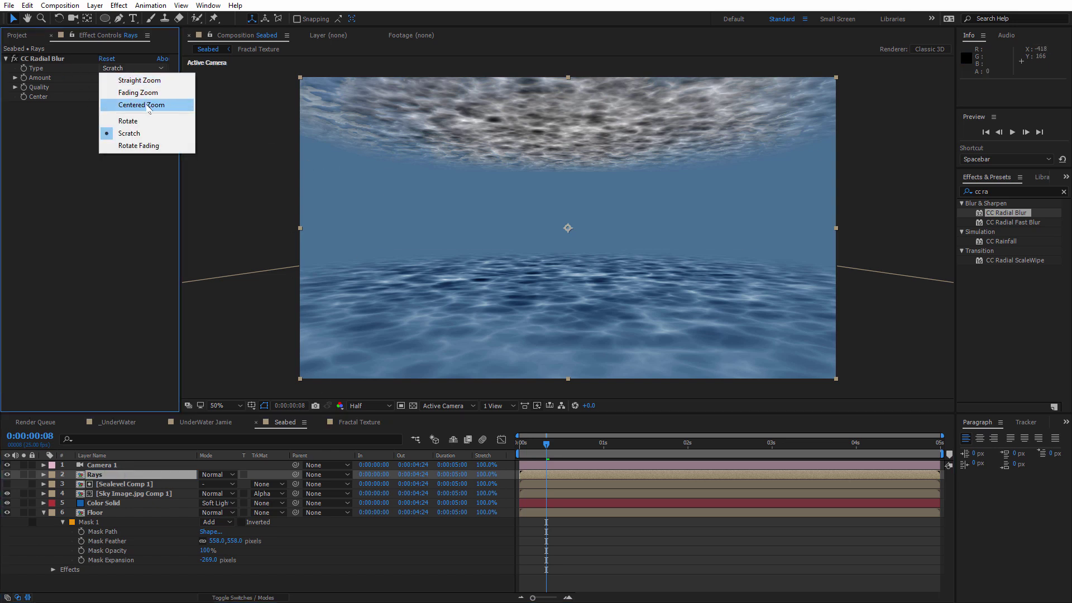
click(166, 92)
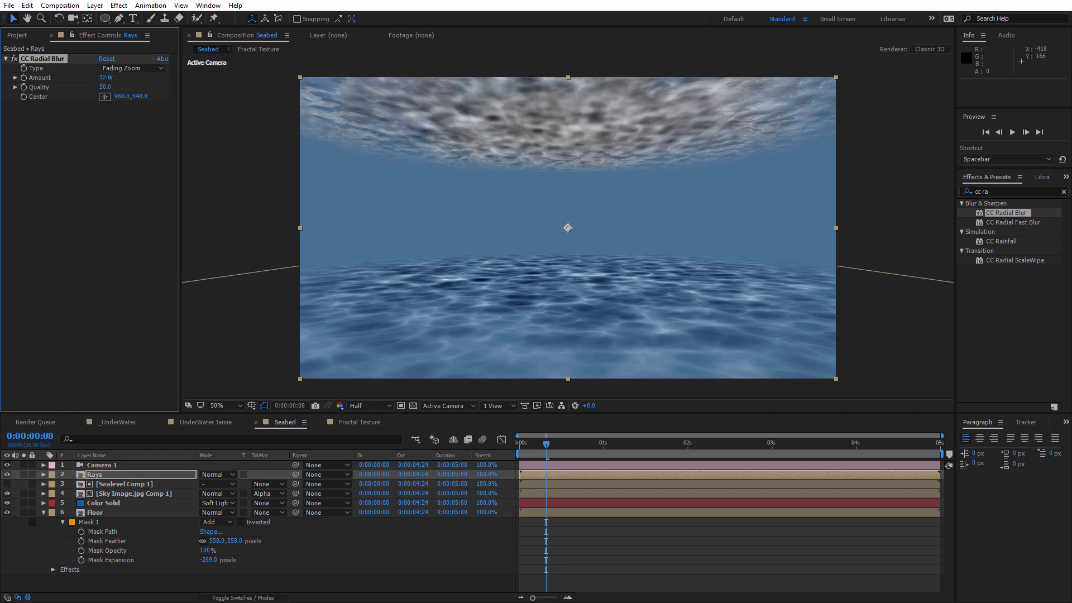
drag(135, 77, 132, 77)
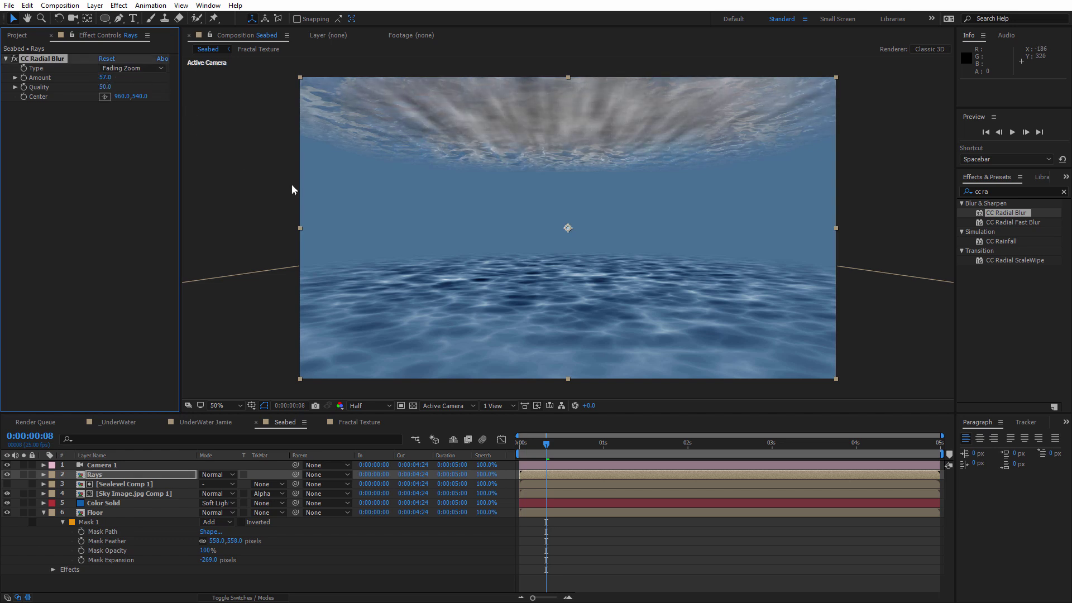
click(570, 227)
drag(569, 225, 592, 15)
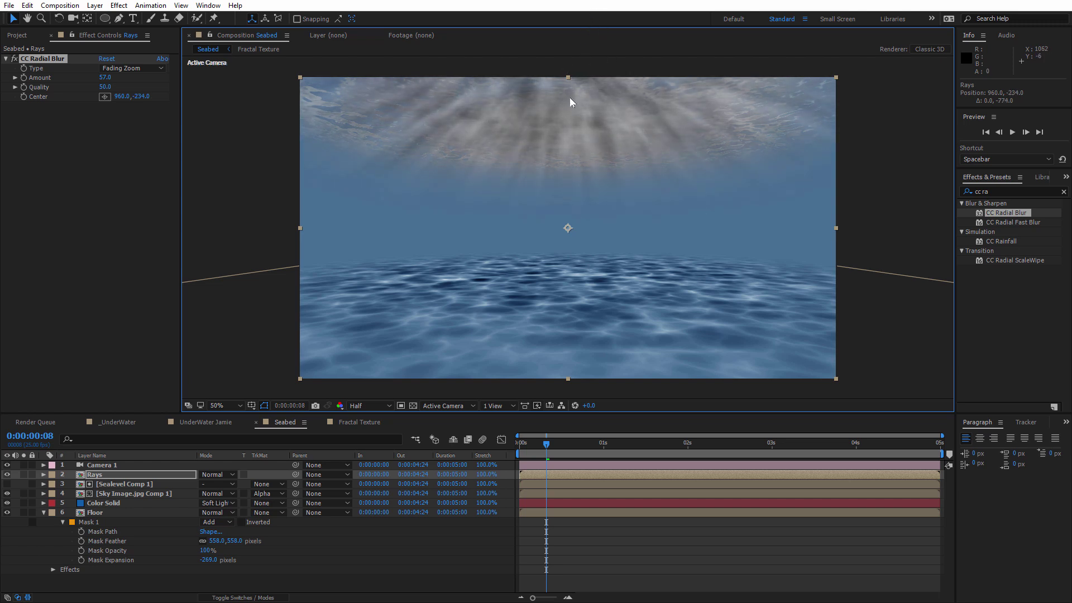
- Set Rays to Add mode, CC Radial Blur Amount 136, and raise Center to 960,-418
click(223, 475)
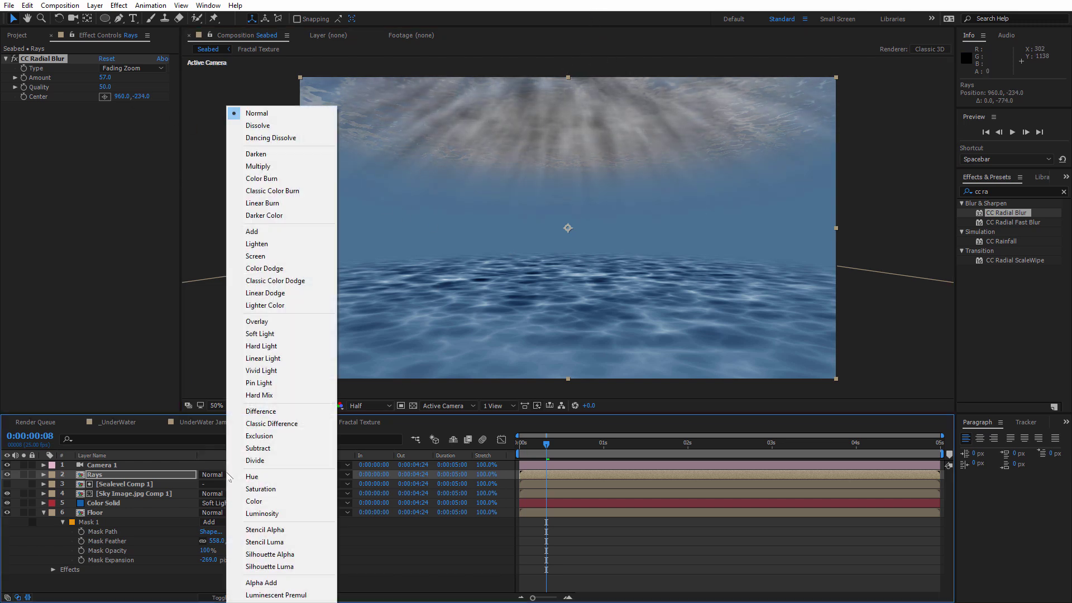
click(282, 232)
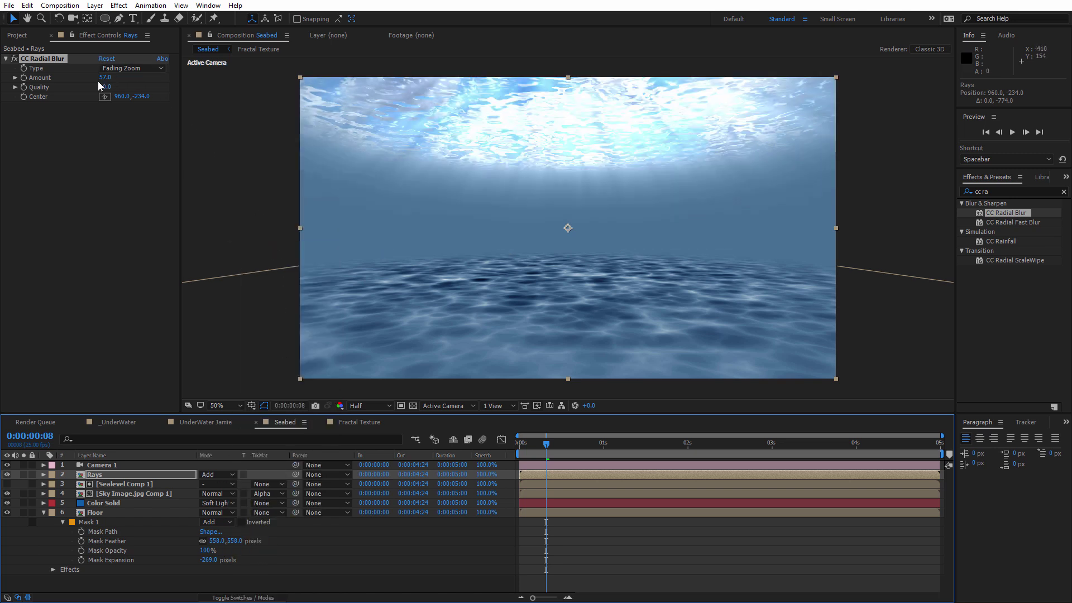
drag(105, 80, 148, 80)
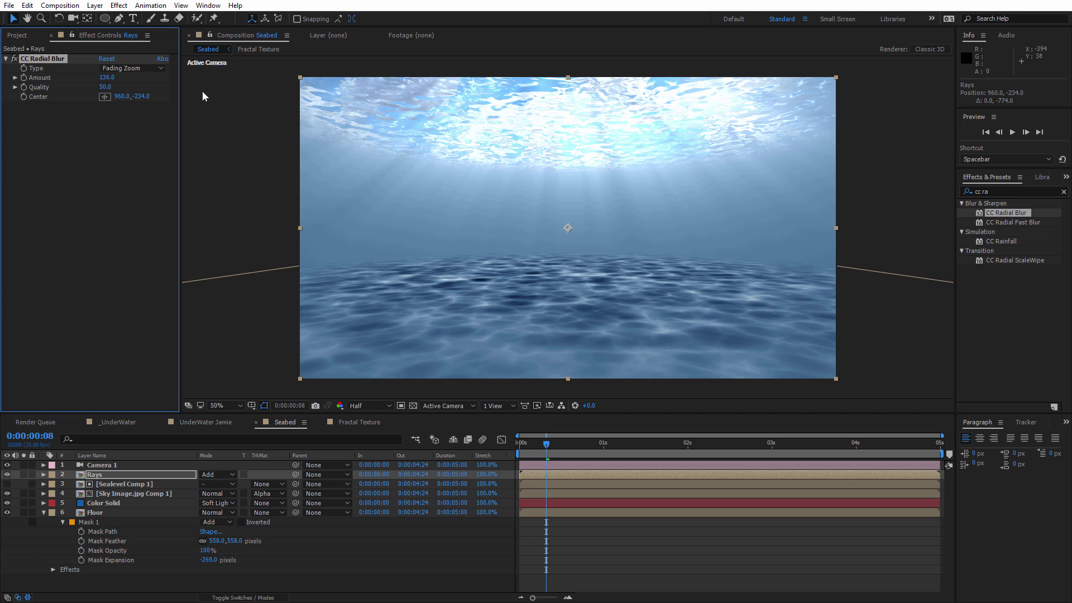
key(comma)
mouse_move(575, 121)
mouse_down()
mouse_move(575, 69)
mouse_move(568, 96)
mouse_up()
key(period)
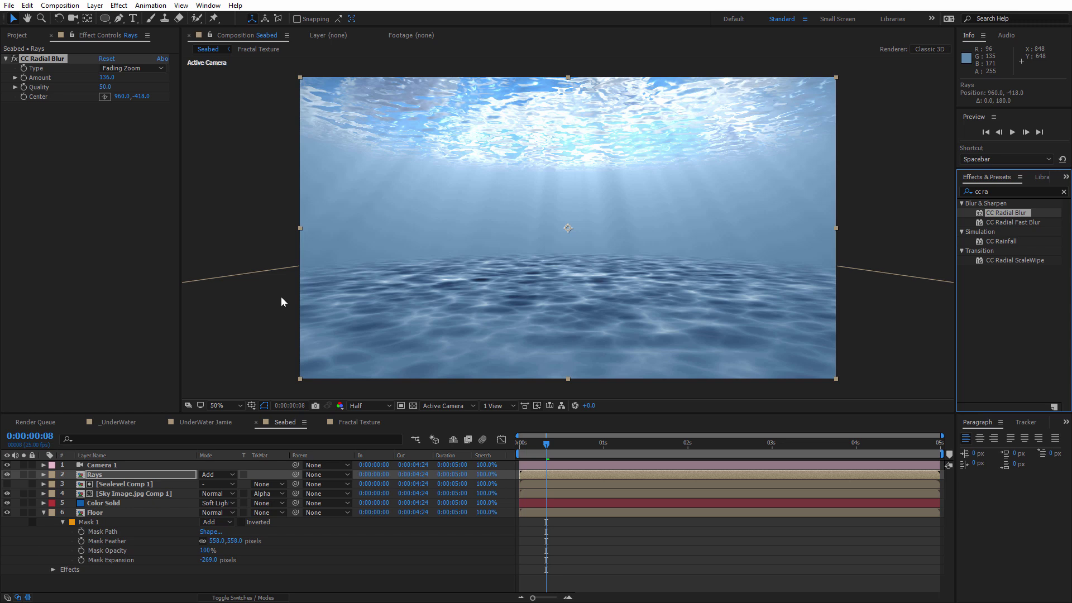
- With Rays soloed, apply Levels with Input Black 103 and Input White 154, then unsolo
click(23, 474)
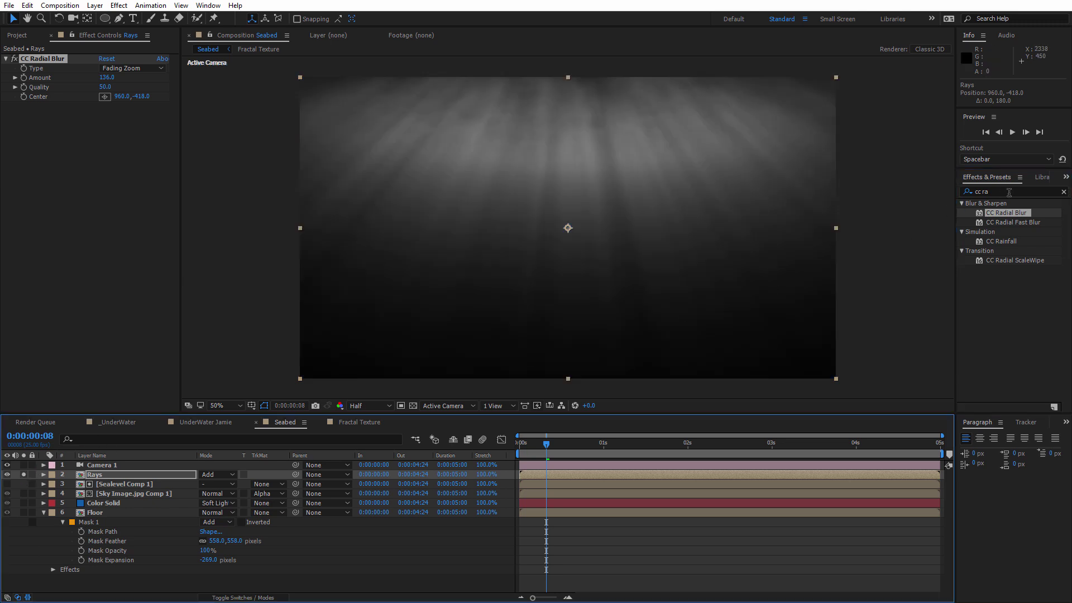
click(982, 192)
text(leve)
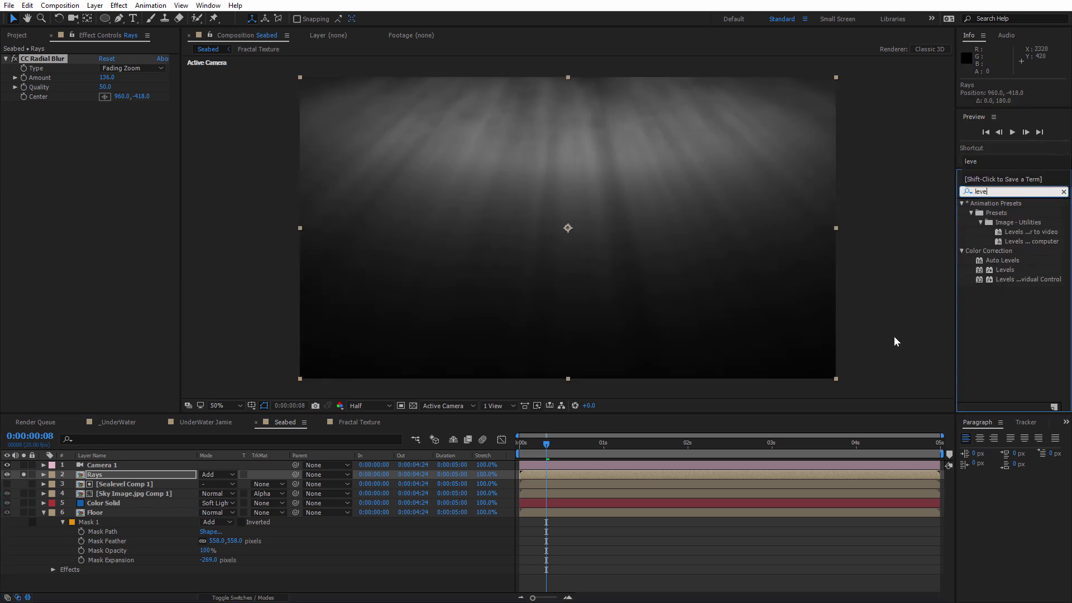
mouse_move(1005, 270)
mouse_down()
mouse_move(125, 117)
mouse_move(64, 56)
mouse_up()
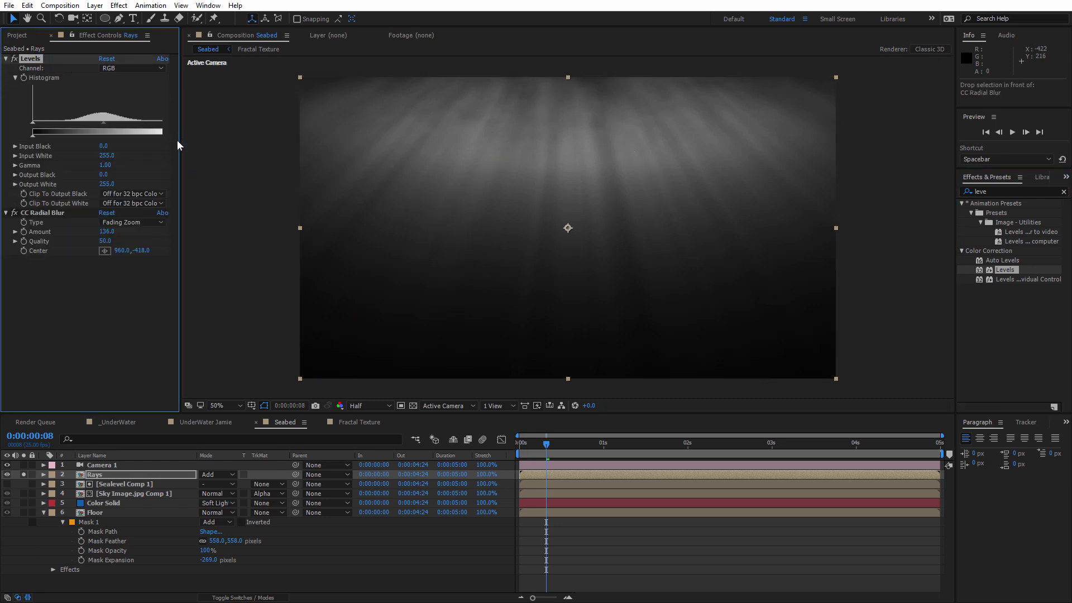
mouse_move(179, 140)
mouse_down()
mouse_move(215, 140)
mouse_move(135, 128)
mouse_up()
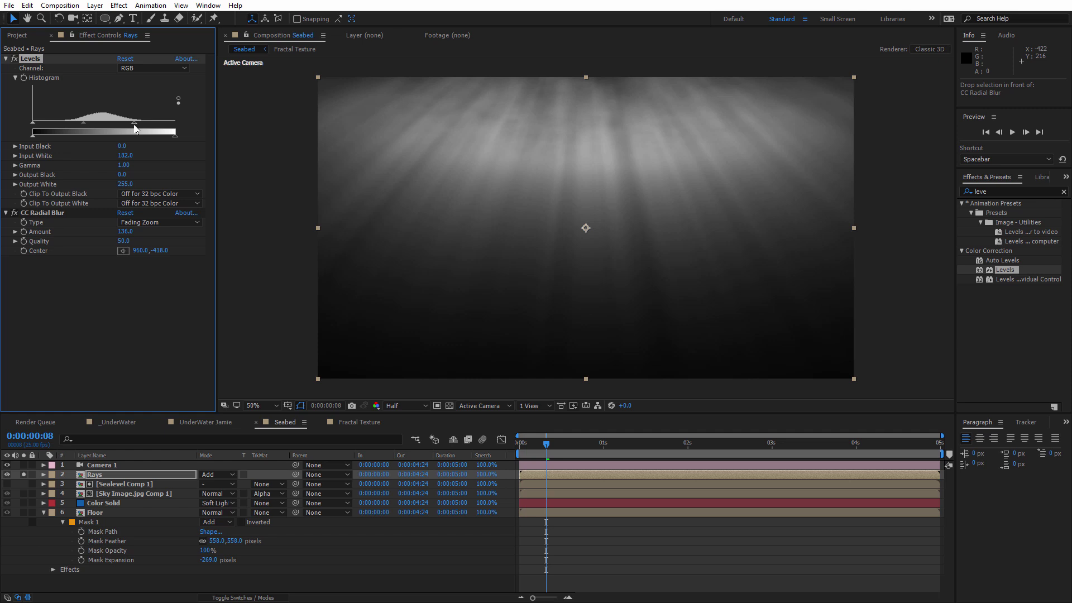
mouse_move(29, 121)
mouse_down()
mouse_move(125, 126)
mouse_move(86, 124)
mouse_up()
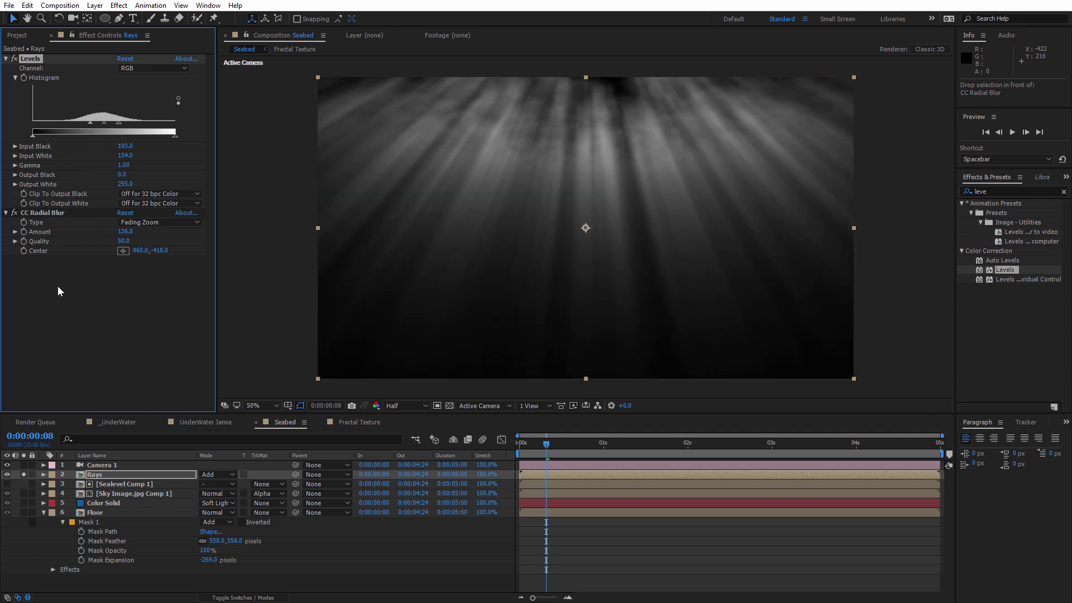
click(20, 475)
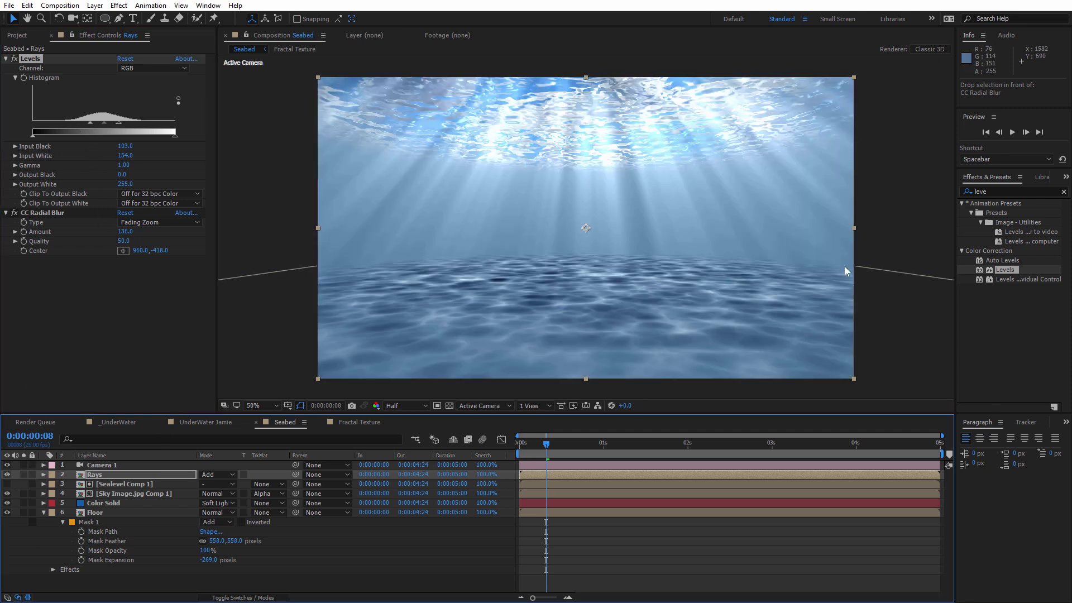
- Apply Tint to Rays with Map White To set to pale golden yellow FFDB7A
double_click(1009, 192)
text(tint)
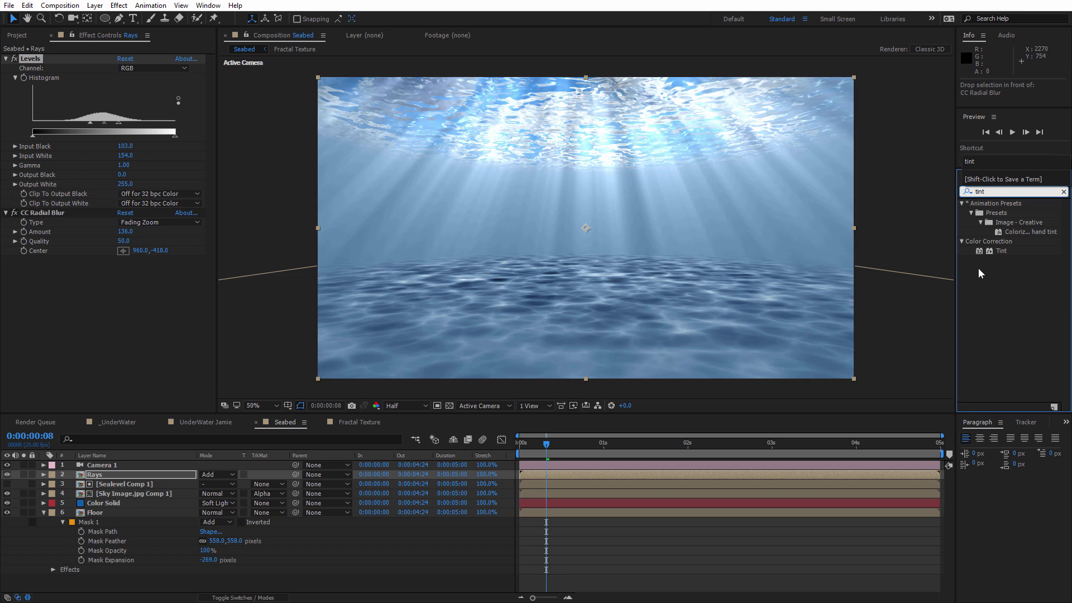
mouse_move(1003, 251)
mouse_down()
mouse_move(1011, 255)
mouse_move(116, 343)
mouse_up()
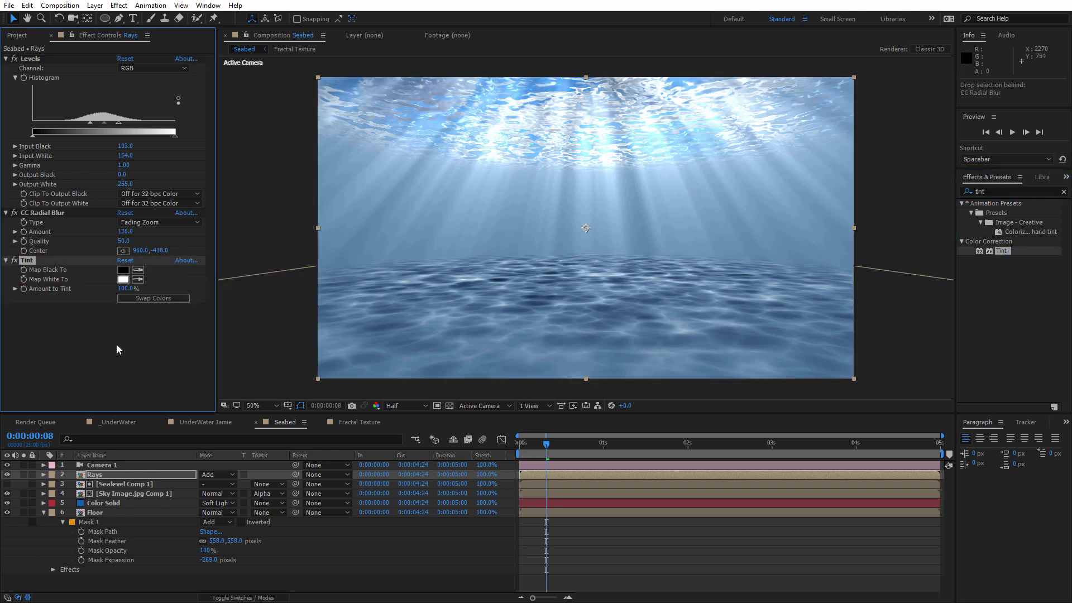
click(123, 280)
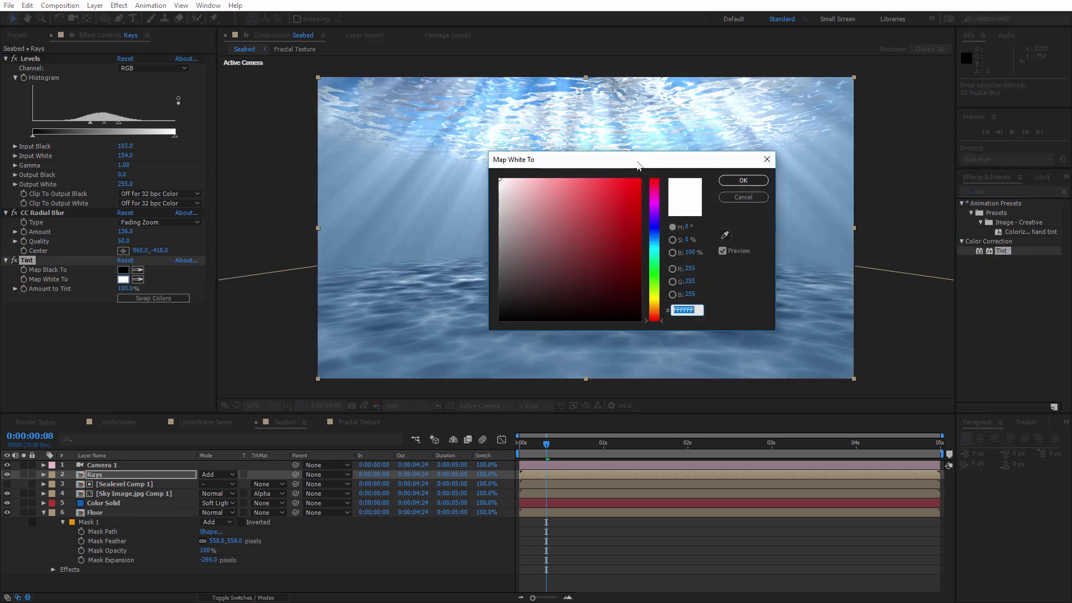
drag(642, 292, 635, 295)
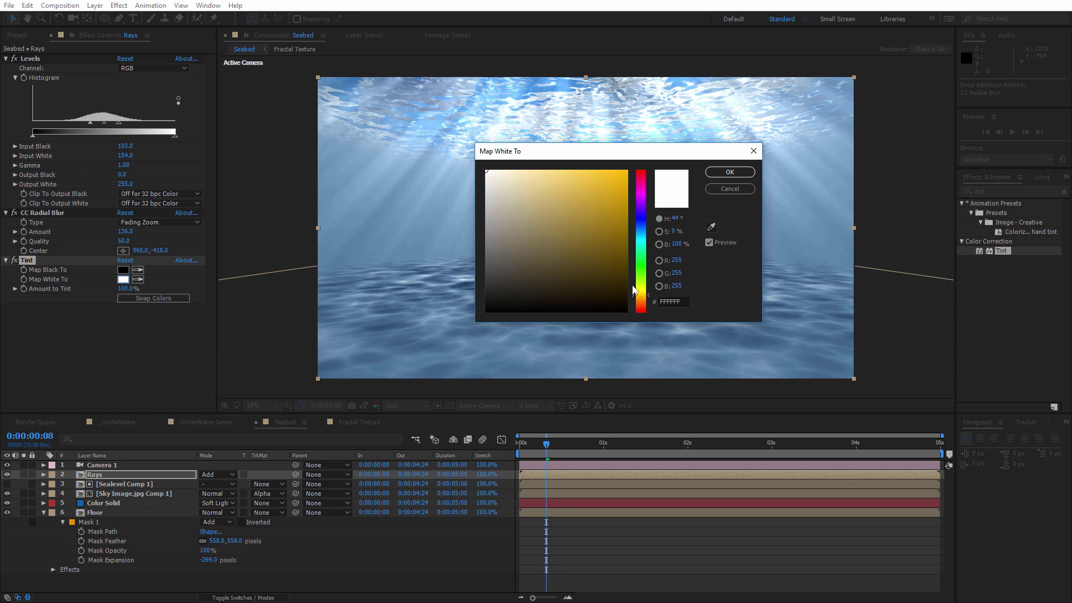
drag(576, 189, 537, 165)
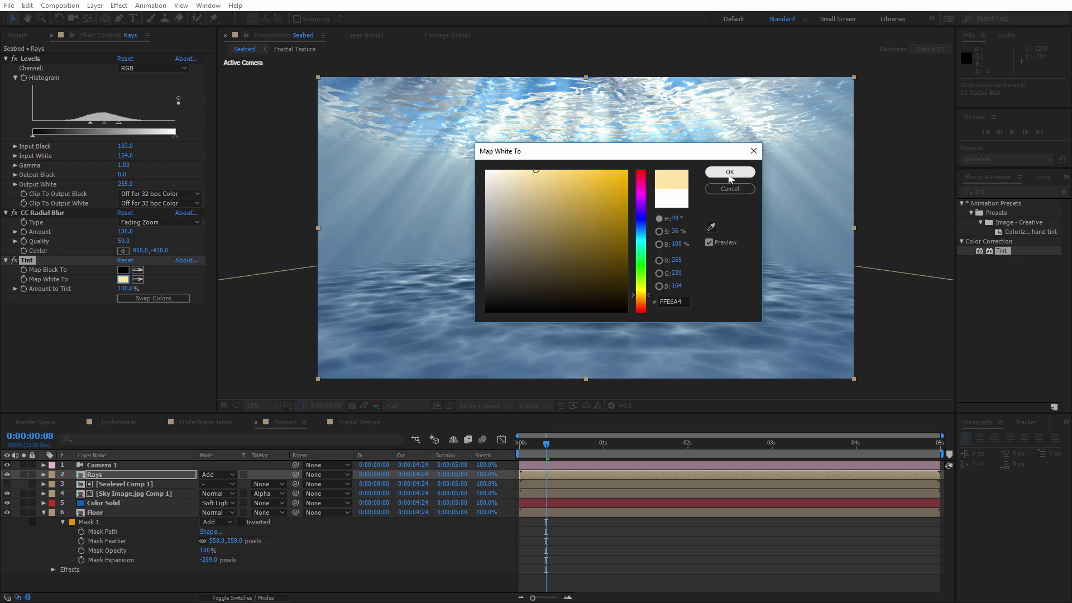
click(561, 169)
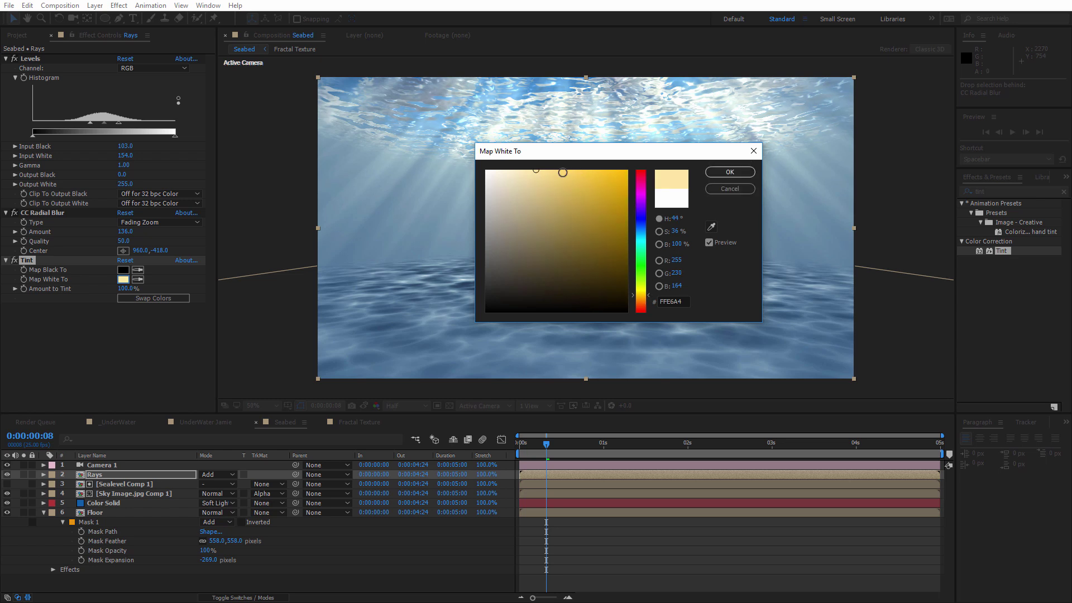
click(730, 172)
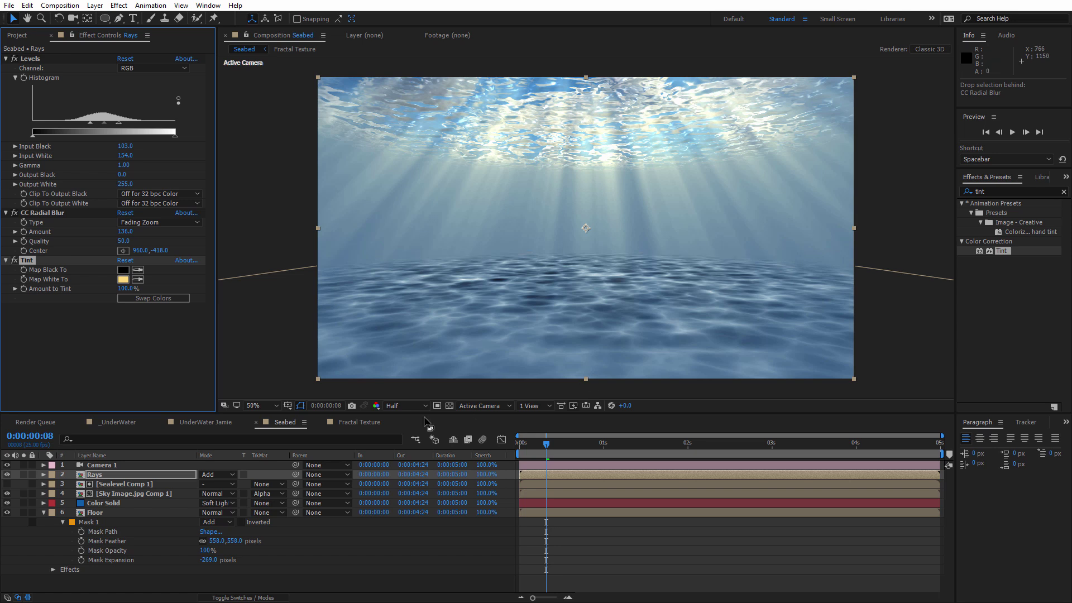
- Scrub later in time and set the Rays CC Radial Blur Quality to 20
click(258, 464)
drag(534, 441, 593, 443)
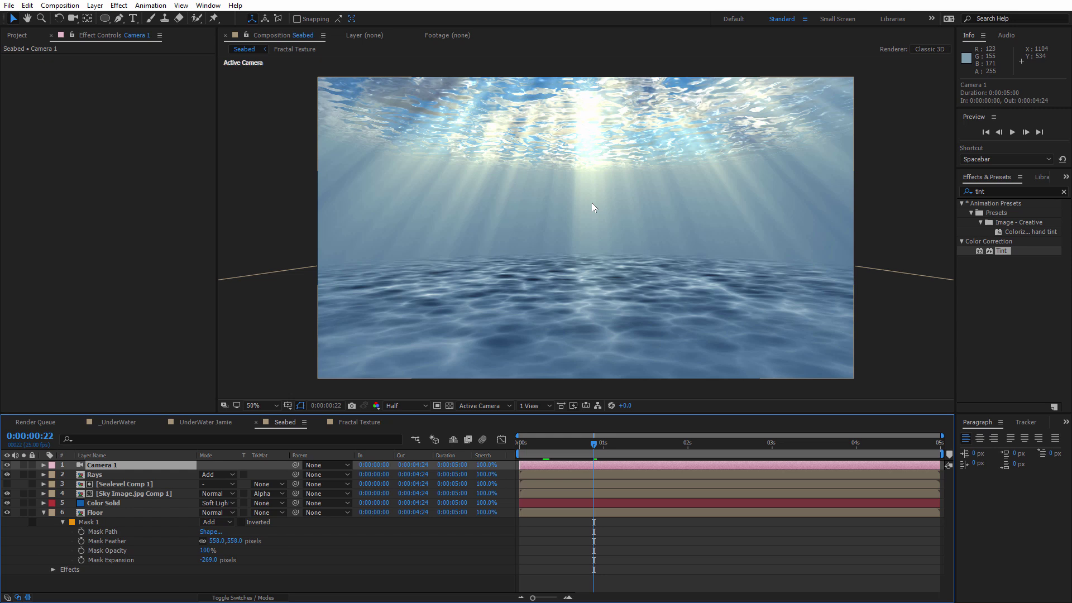
click(162, 474)
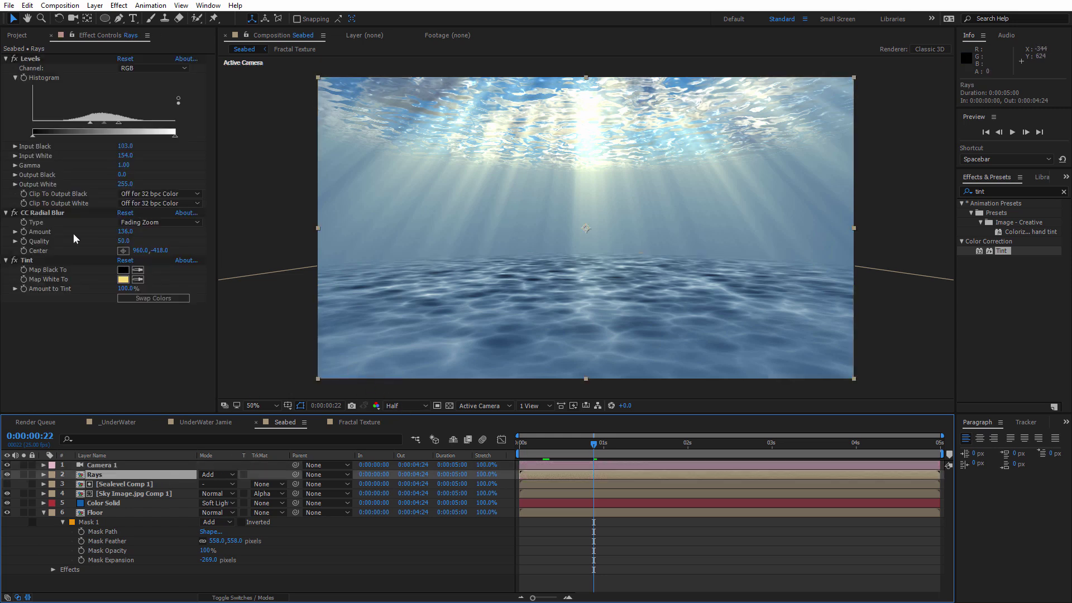
click(43, 211)
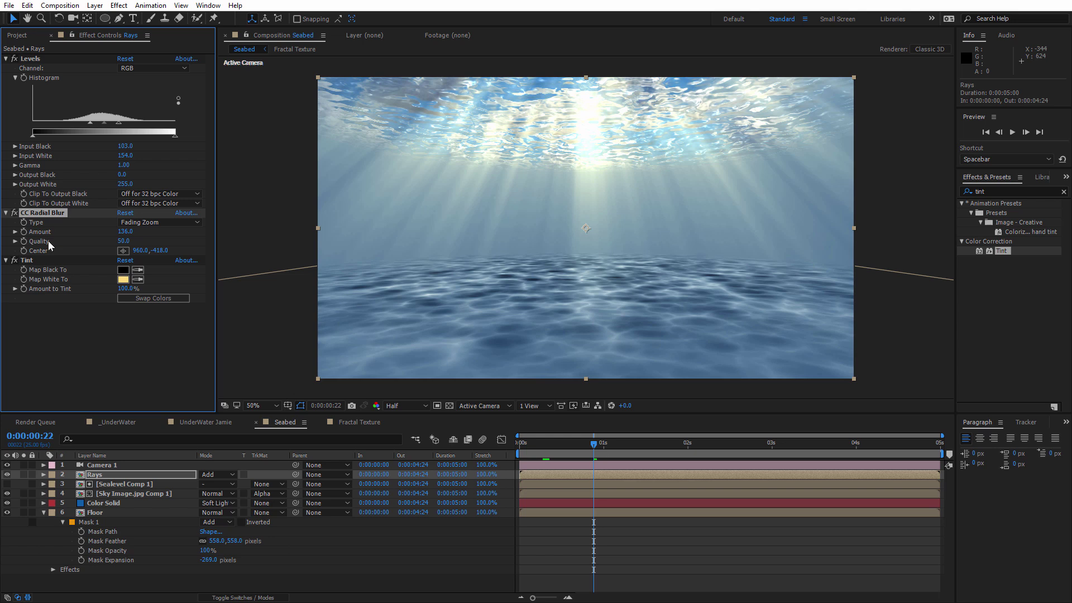
click(126, 240)
text(20)
key(Return)
- Preview the scene, raise Radial Blur Quality to 40, and preview again
key(space)
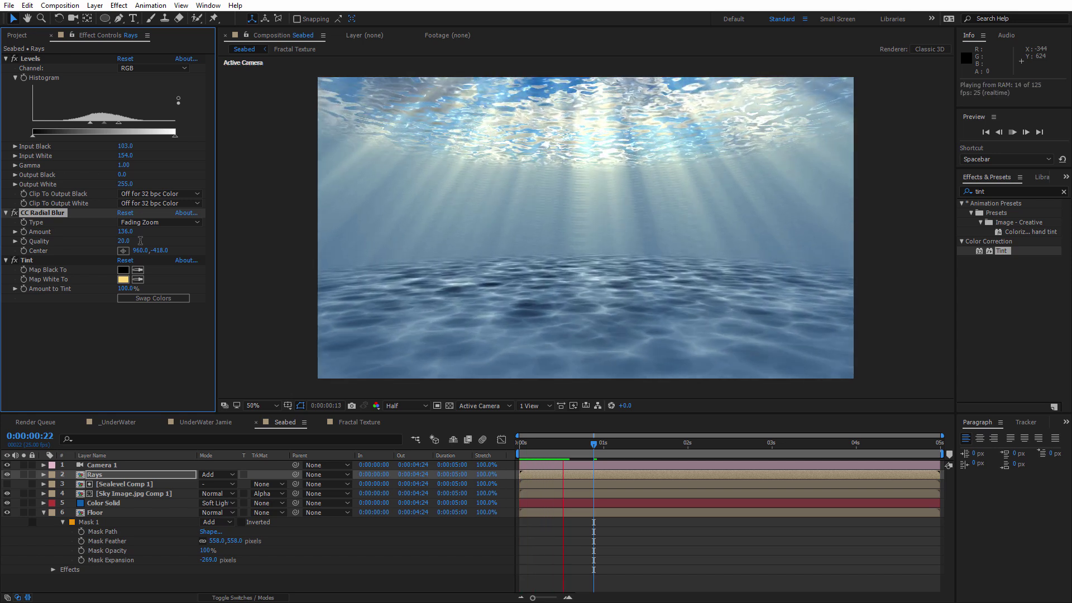
key(space)
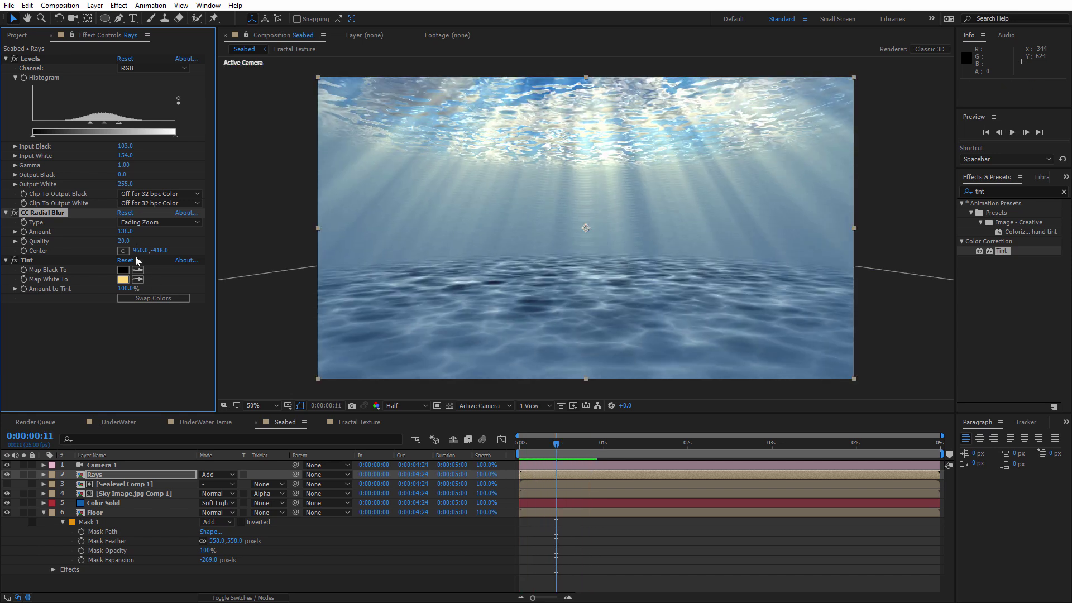
click(127, 241)
text(40)
key(Return)
key(space)
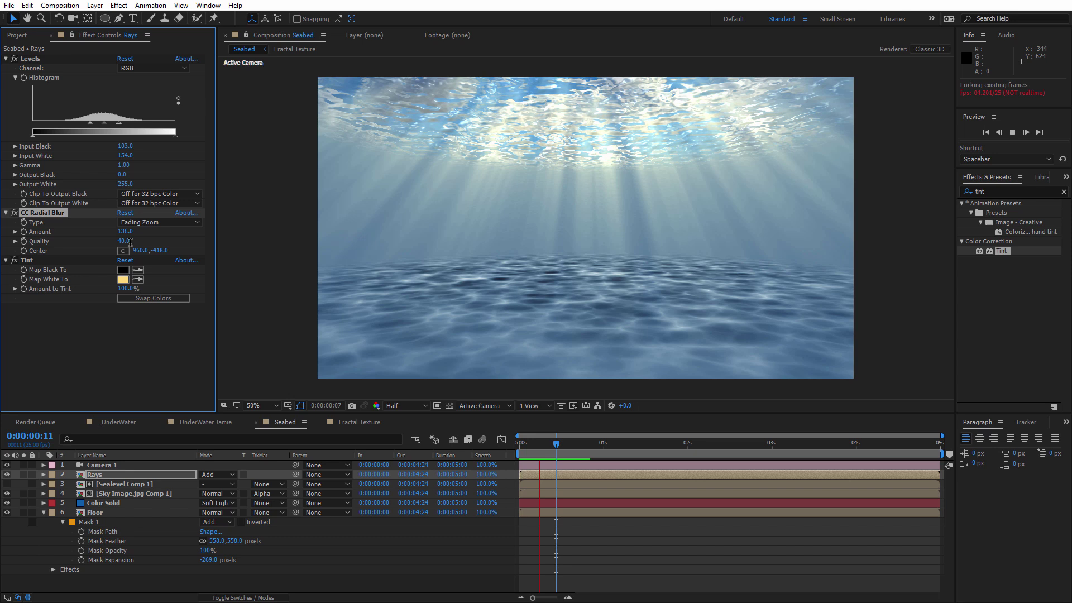
key(space)
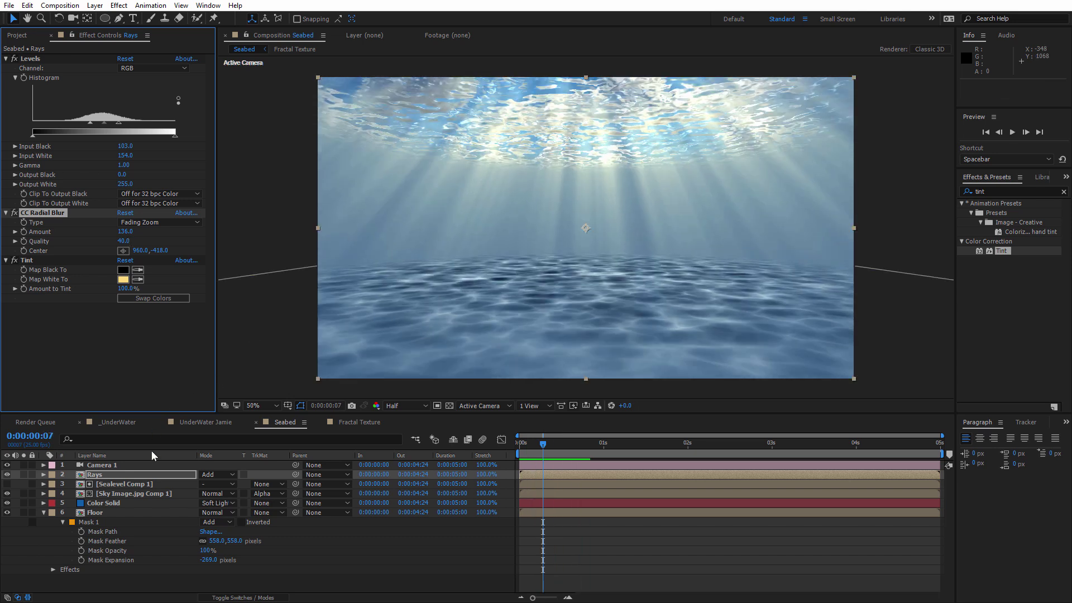
- Add a new adjustment layer at the top and name it CC
click(140, 466)
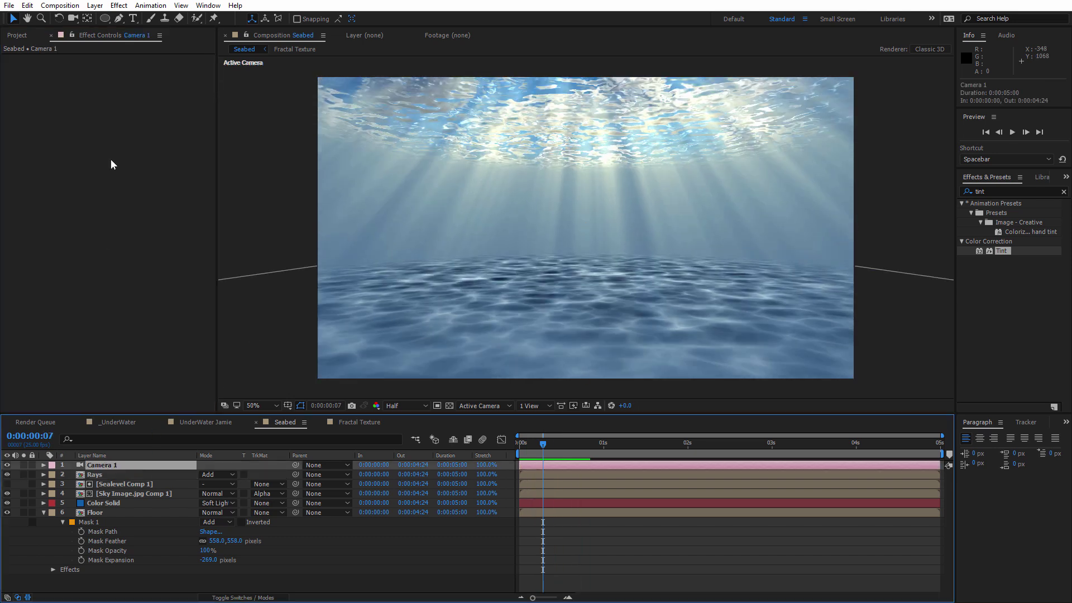
click(95, 5)
click(257, 99)
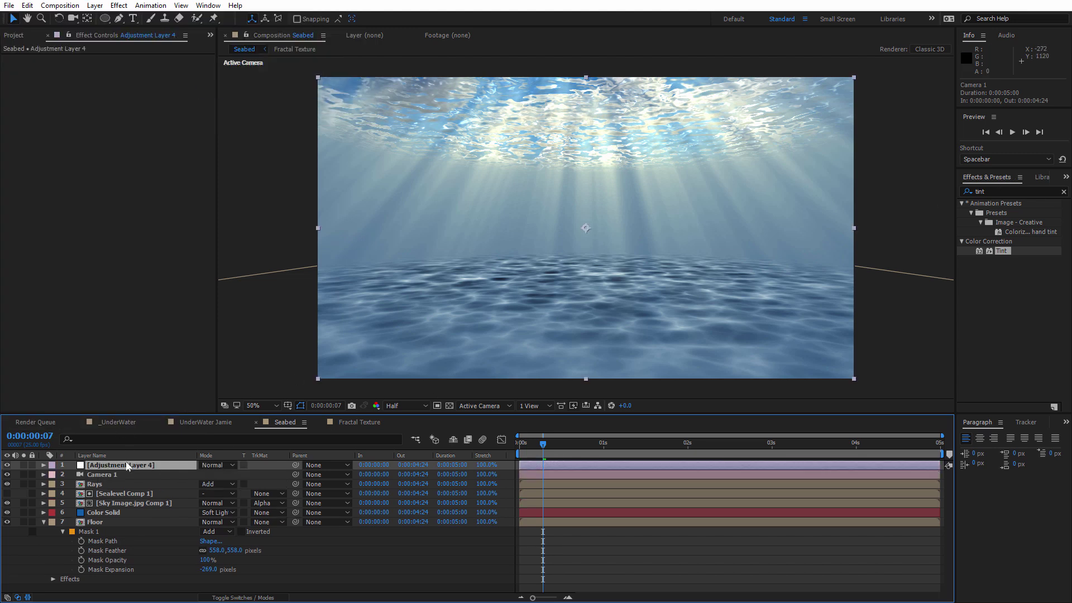
key(Return)
text(cc)
key(Return)
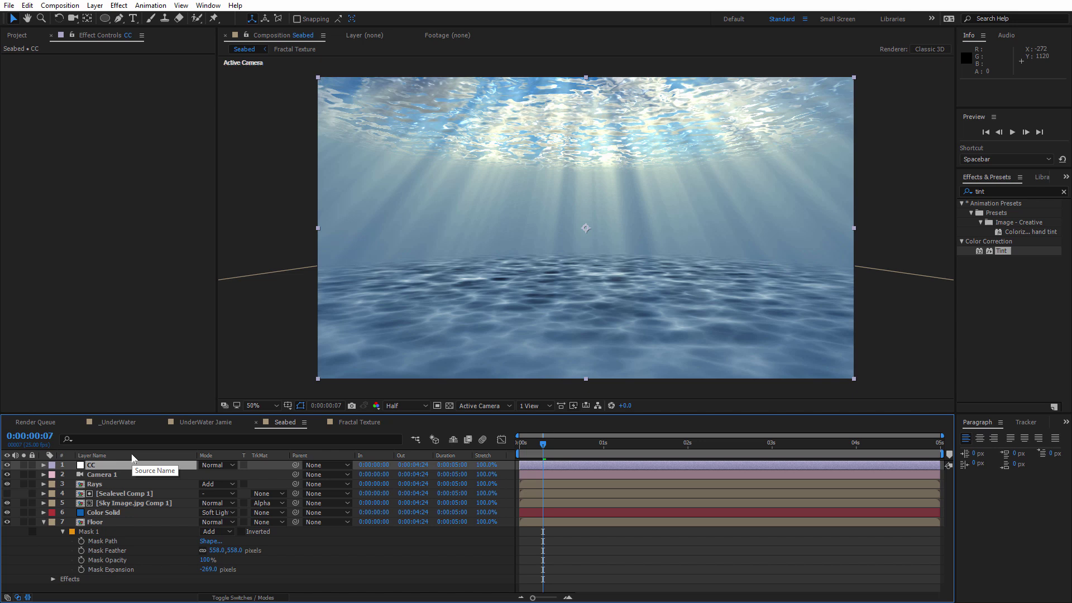
- Apply Curves to CC and bend it into a contrast S-curve
double_click(994, 194)
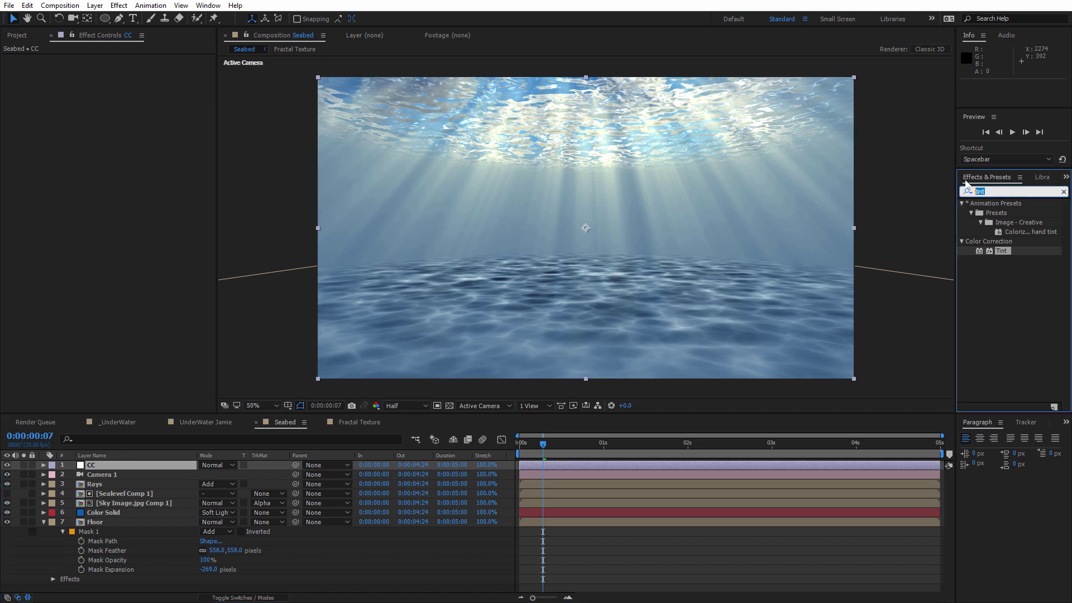
text(curve)
mouse_move(996, 251)
mouse_down()
mouse_move(99, 178)
mouse_move(111, 192)
mouse_move(119, 155)
mouse_up()
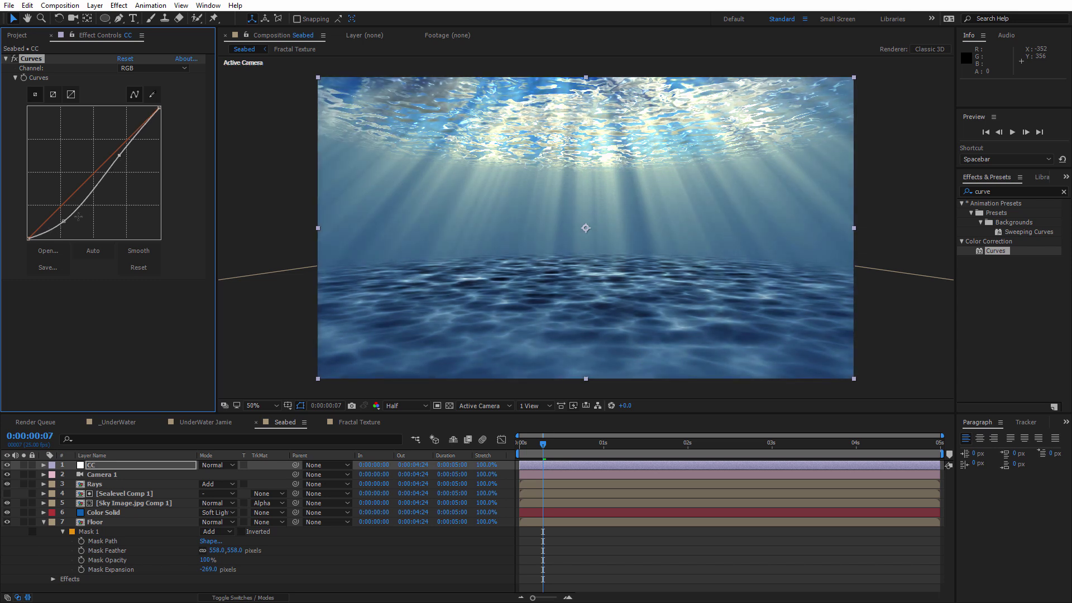
drag(64, 221, 65, 228)
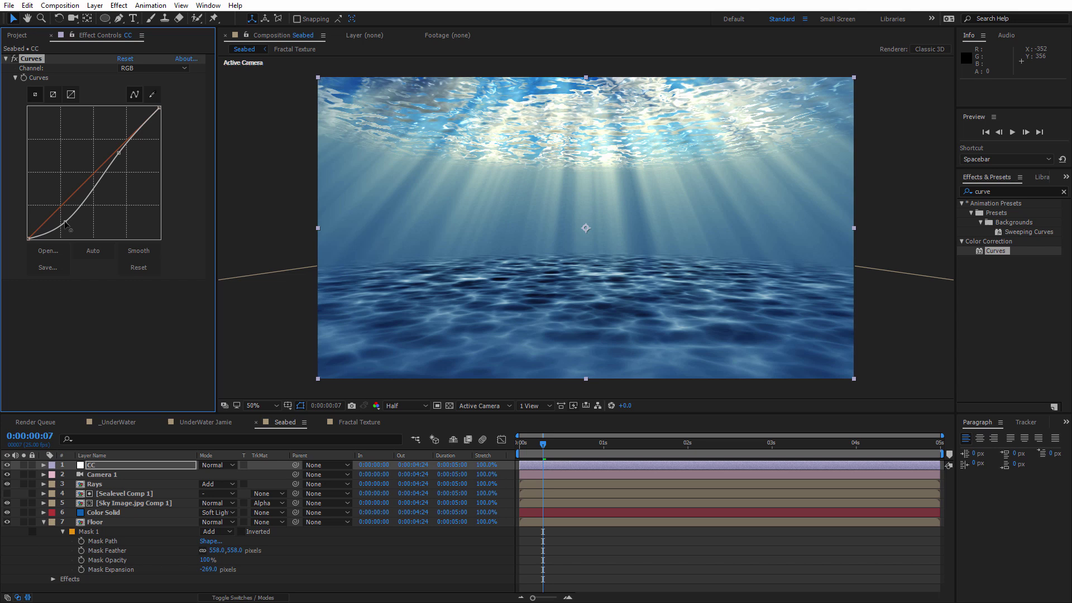
- Add a Tint of about 14% to CC and preview the look
click(1011, 193)
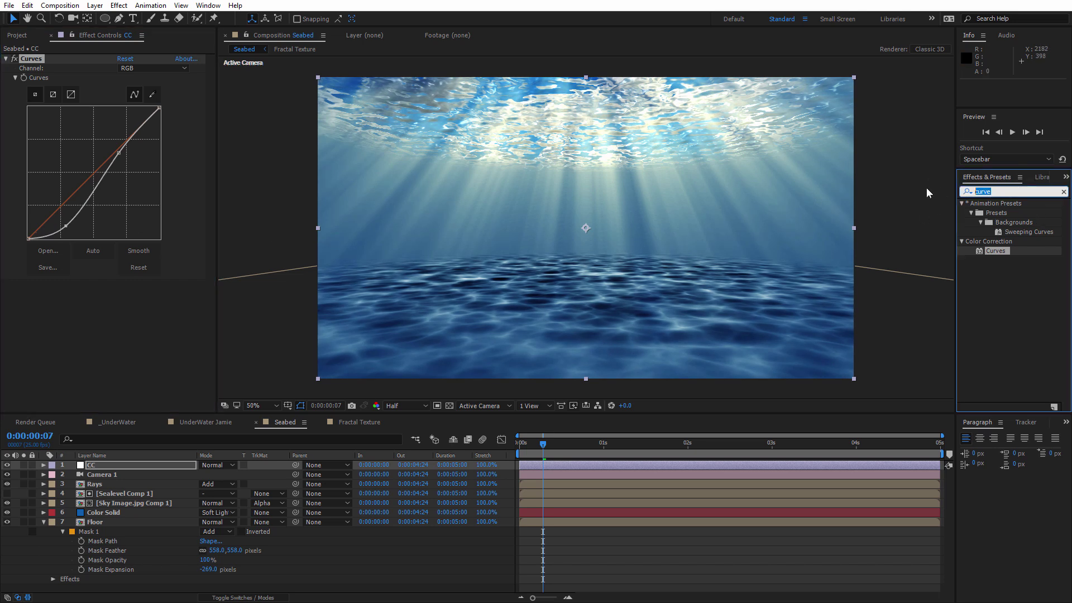
text(tint)
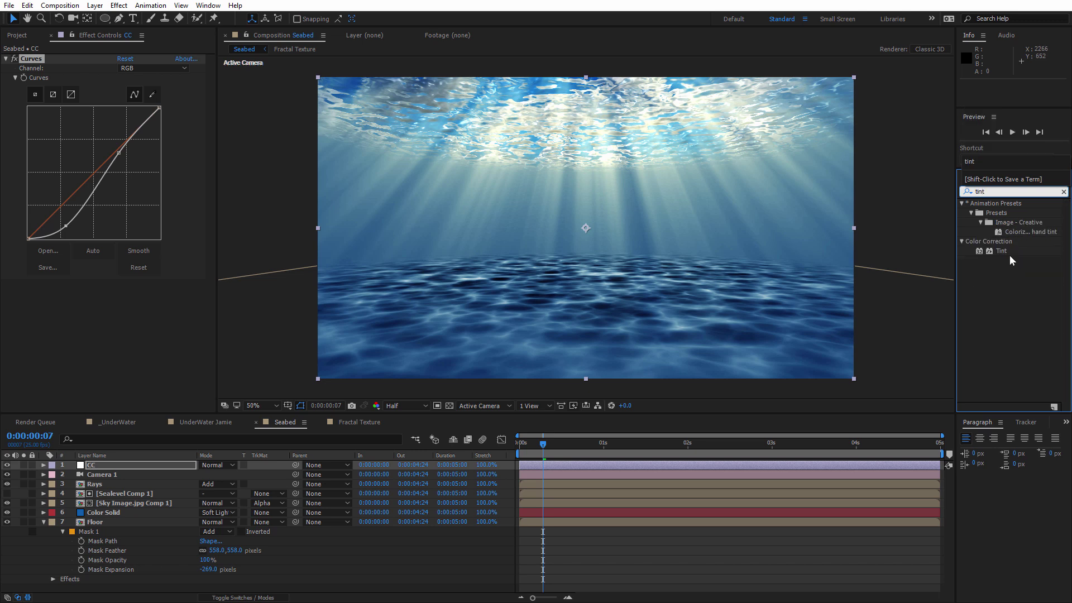
drag(1002, 250, 106, 315)
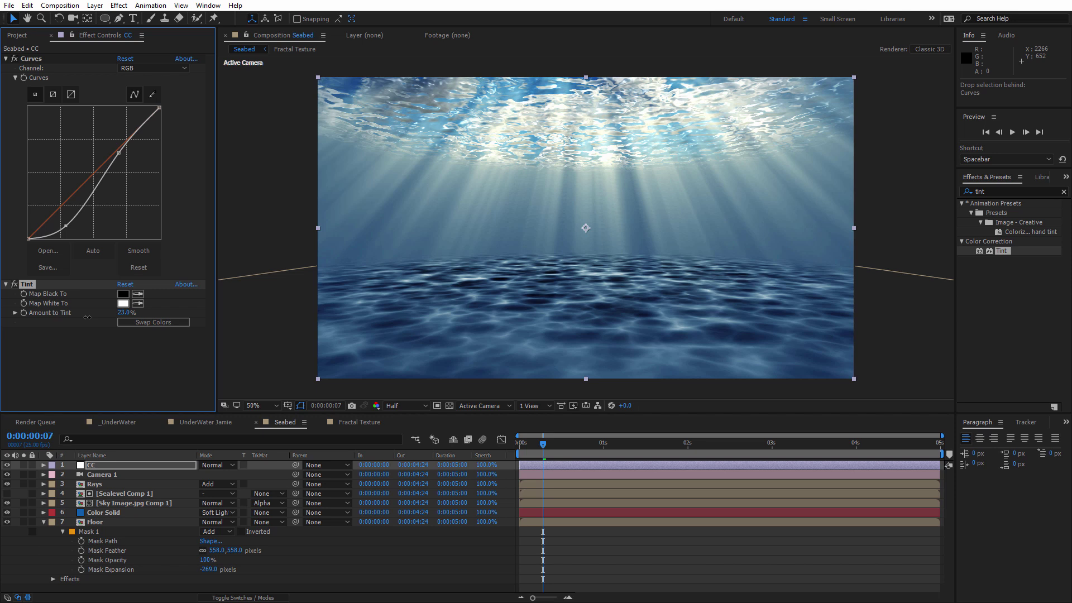
drag(544, 450, 550, 462)
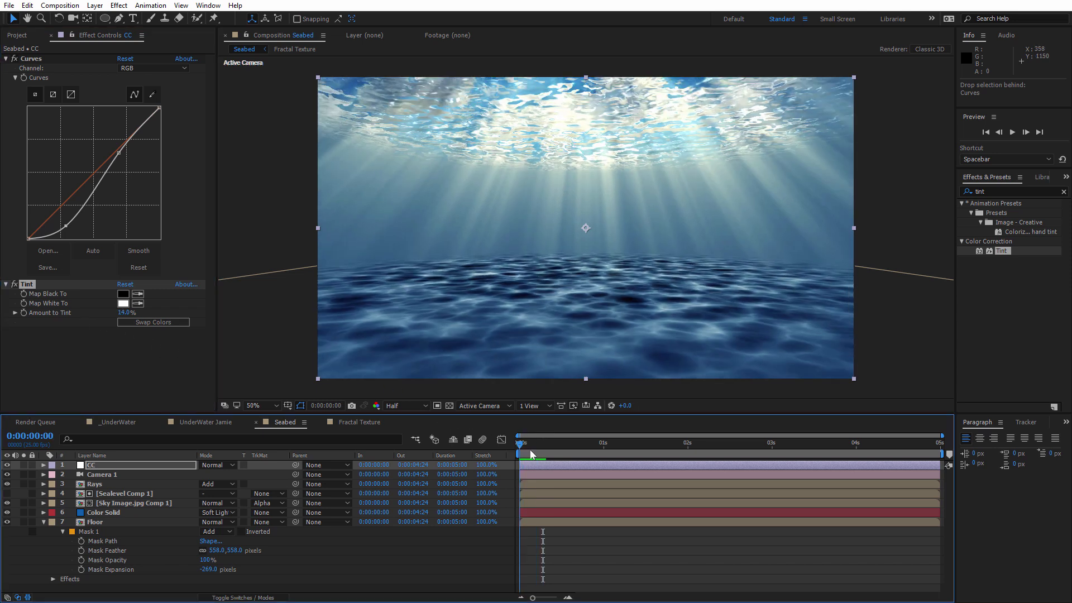
key(space)
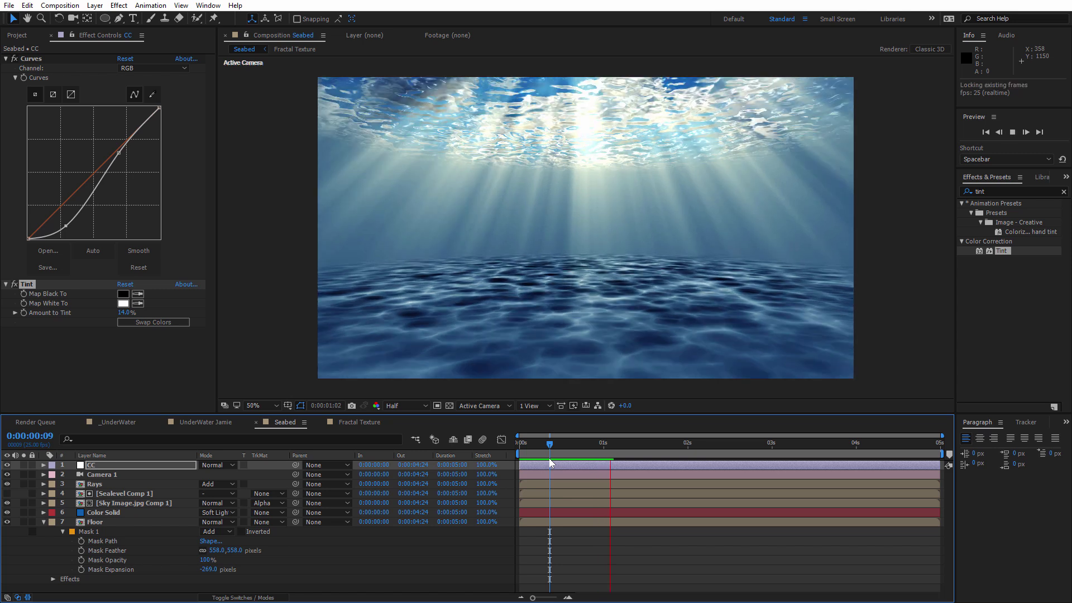
key(space)
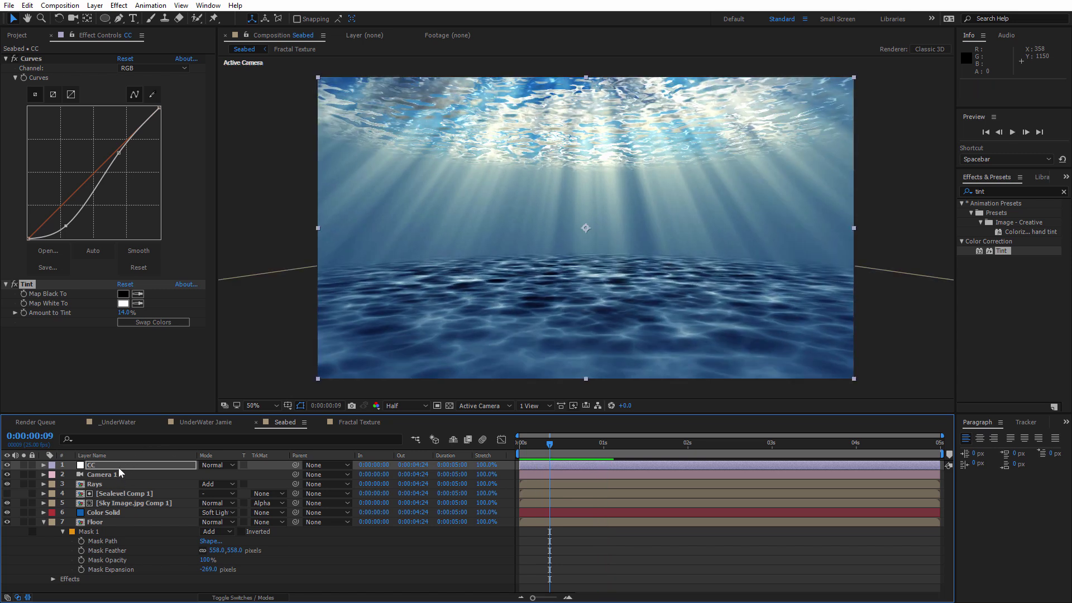
- Refine the CC Curves points, lightening the lows and easing the highs
click(118, 467)
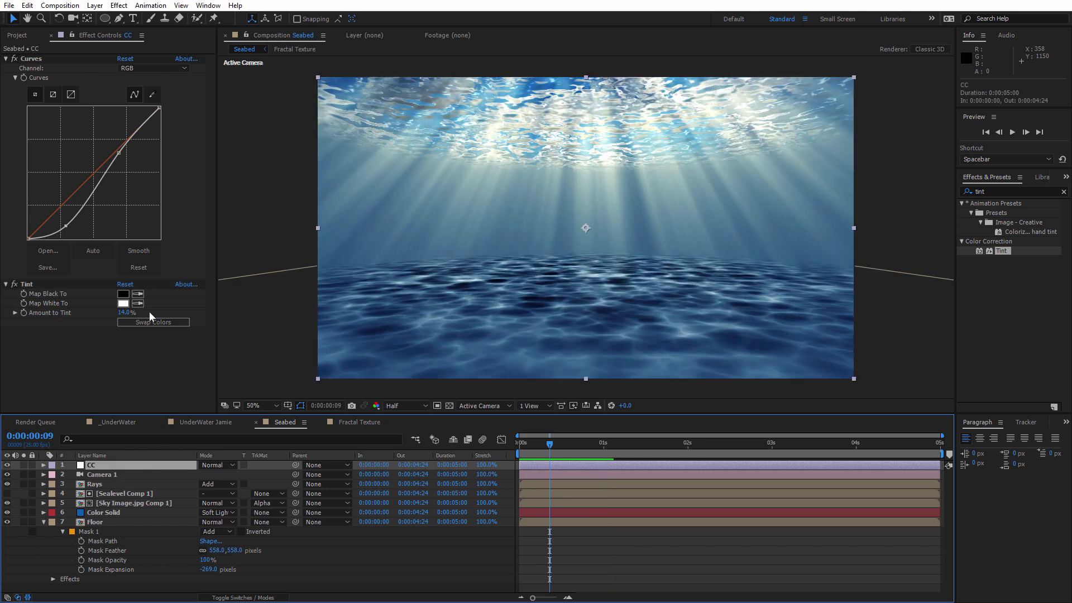
click(65, 225)
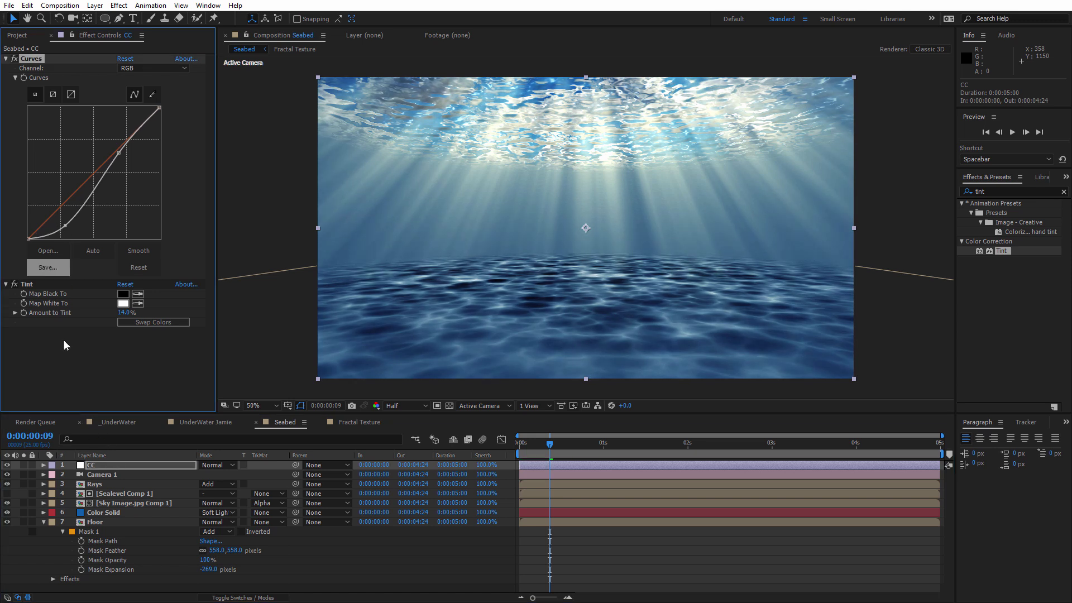
drag(65, 225, 61, 227)
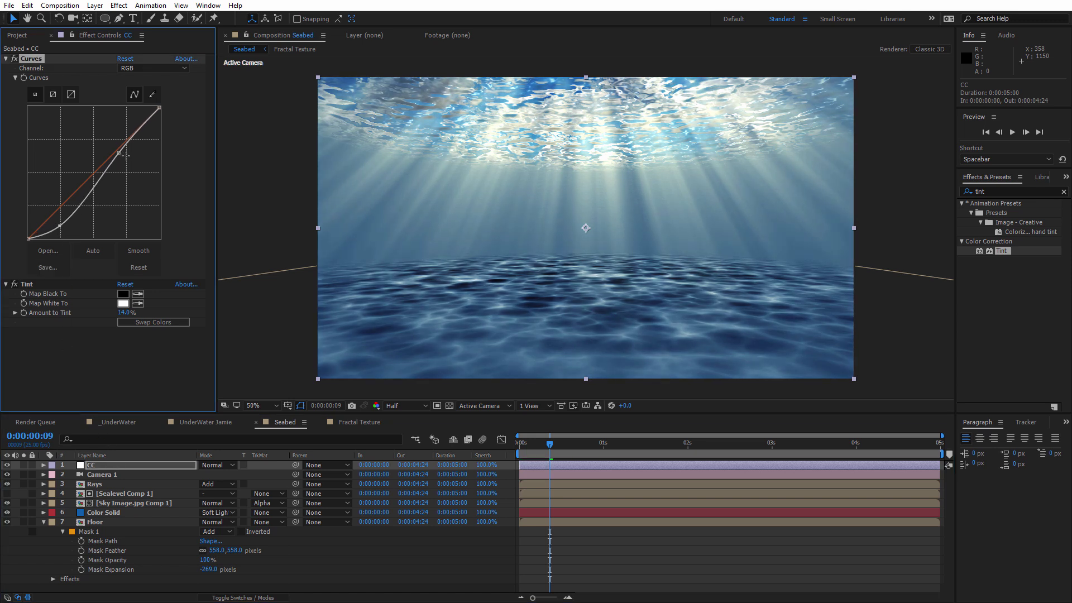
drag(126, 155, 115, 155)
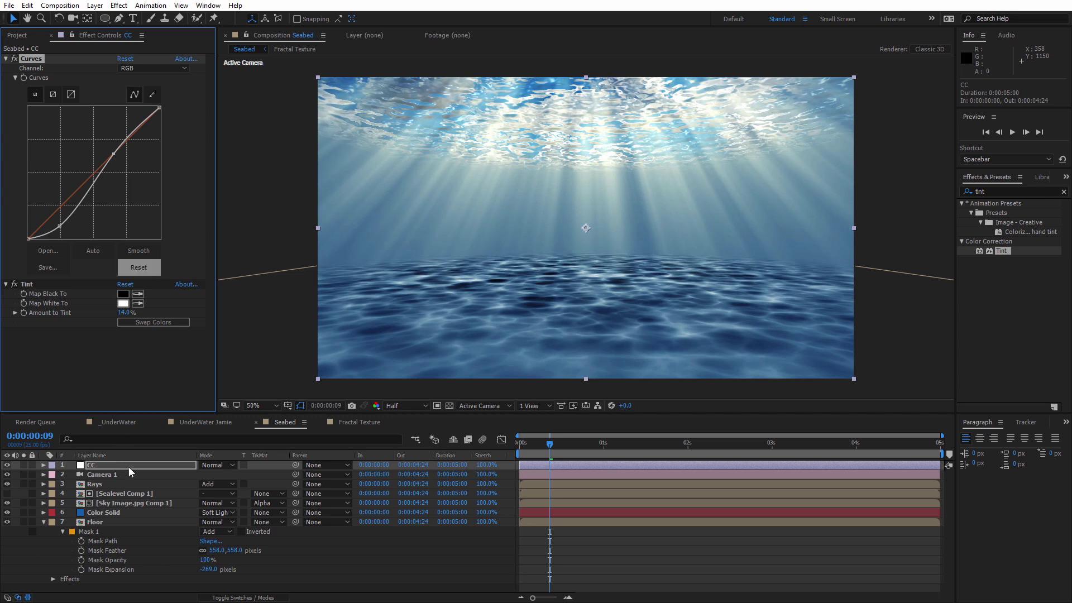
- Add a new adjustment layer with Curves pulled down to darken the image
key(ctrl+alt+y)
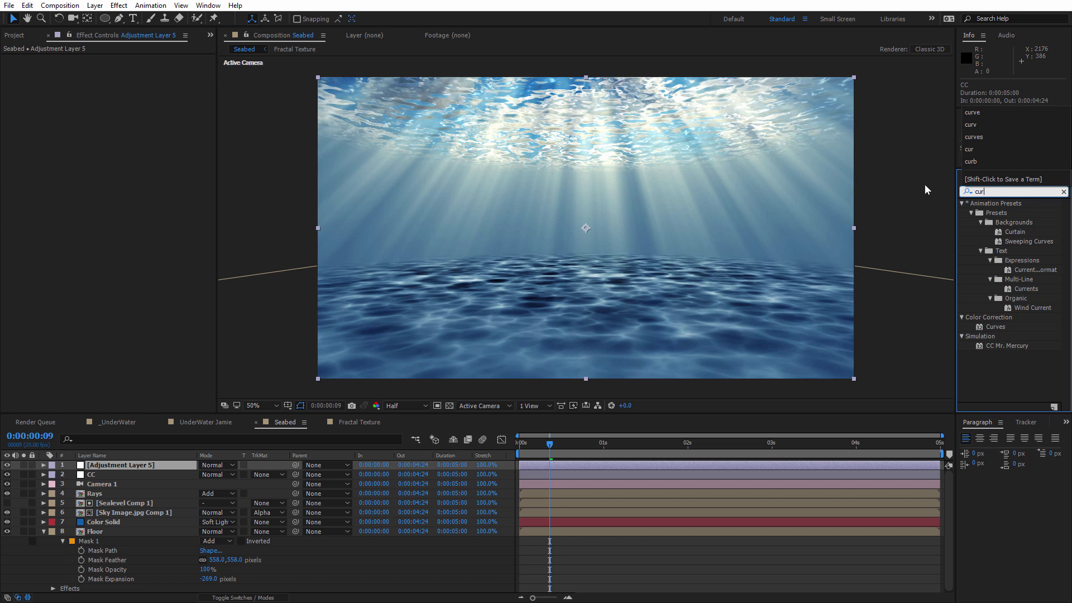
drag(995, 251, 739, 255)
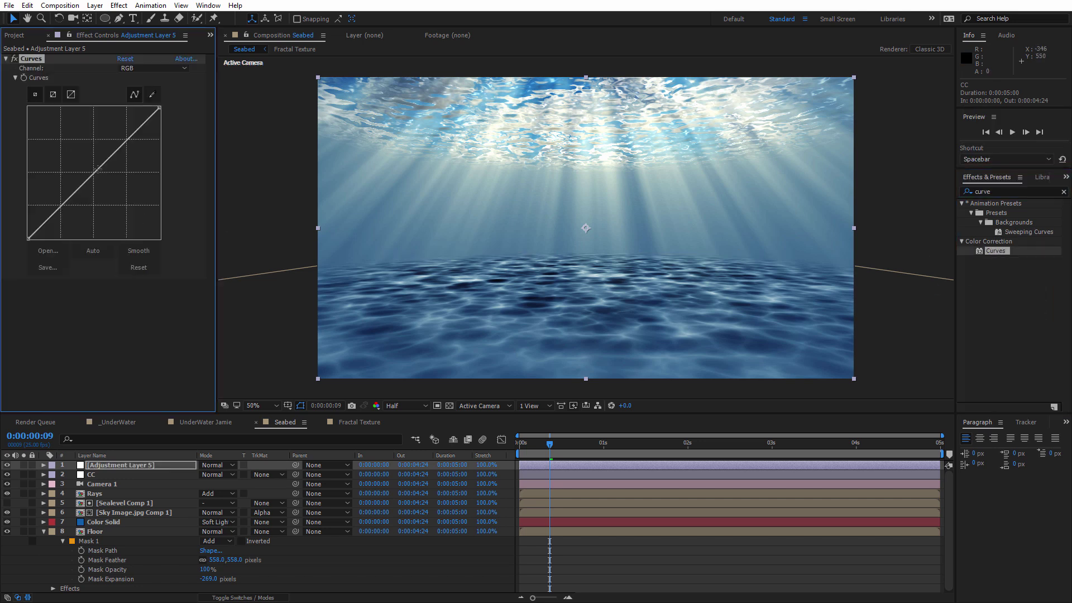
drag(98, 168, 99, 194)
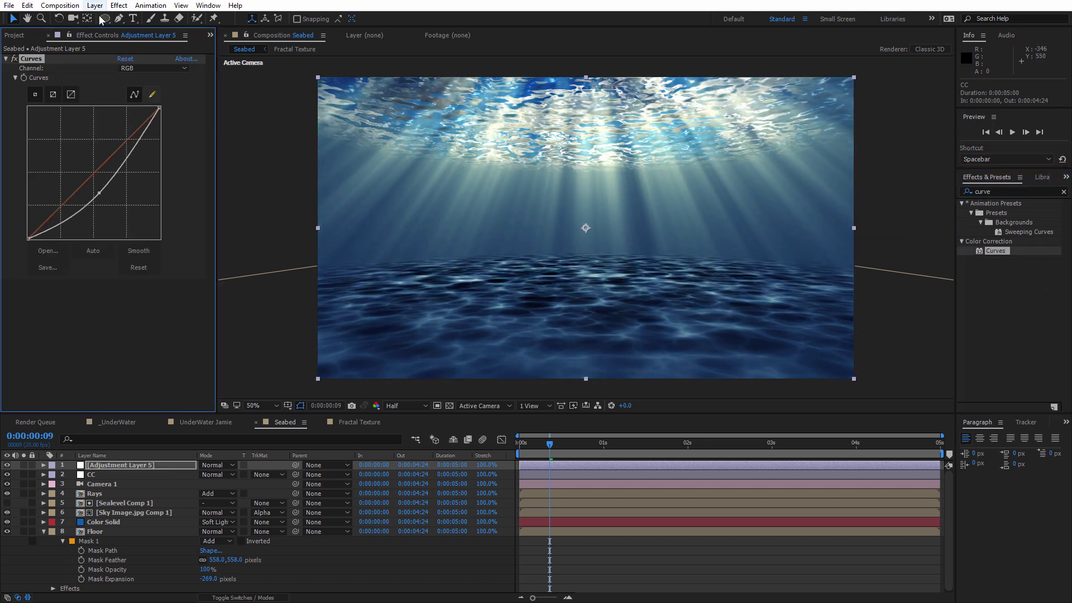
- Mask it with a feathered, subtracted ellipse, reshape the bottom point, and compare on/off
drag(357, 65, 822, 318)
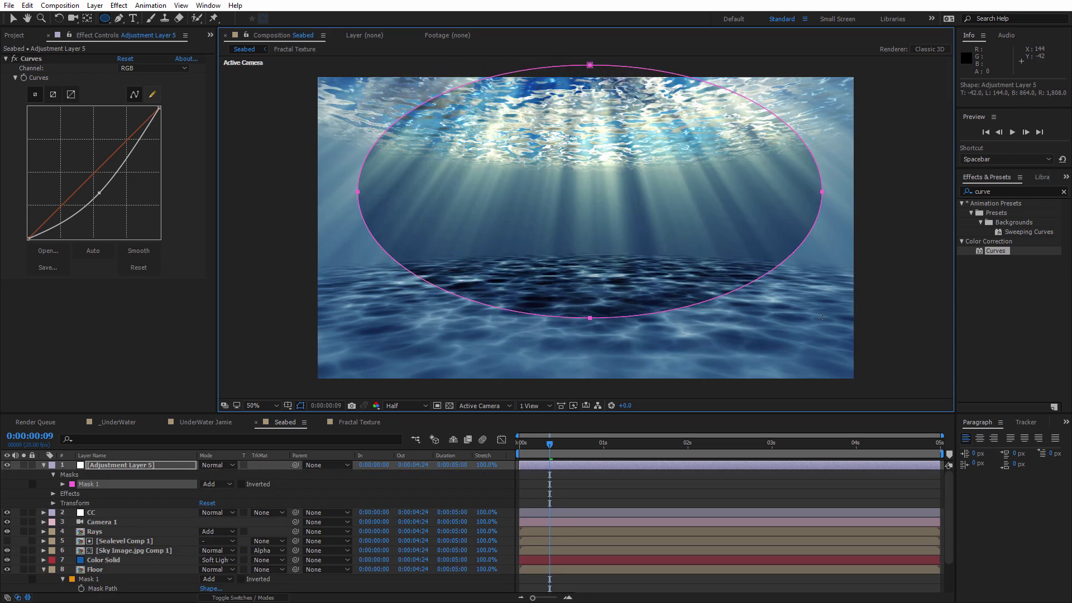
click(220, 485)
click(228, 521)
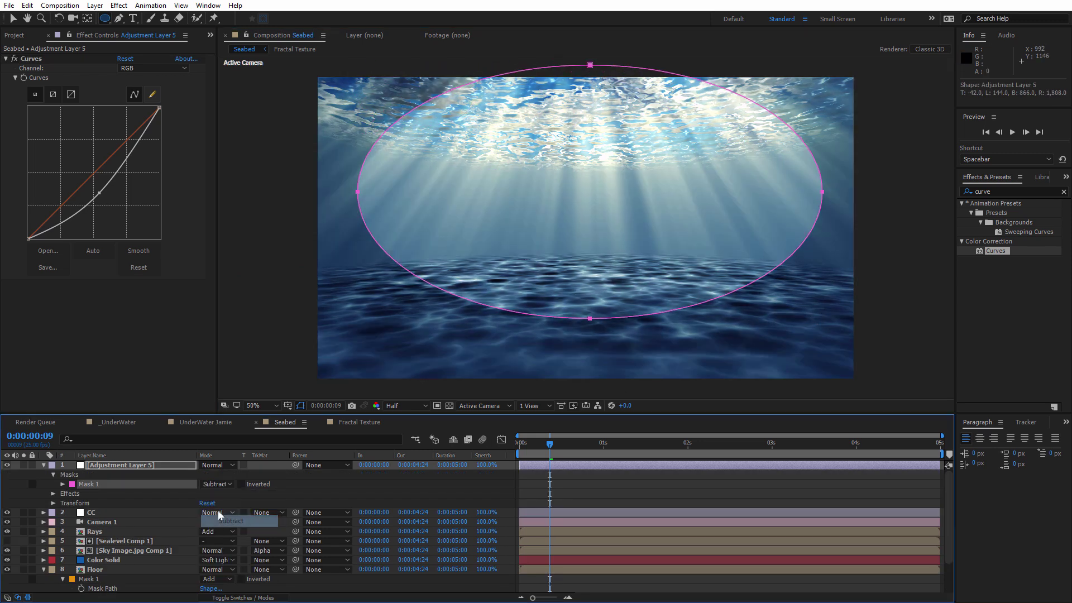
key(f)
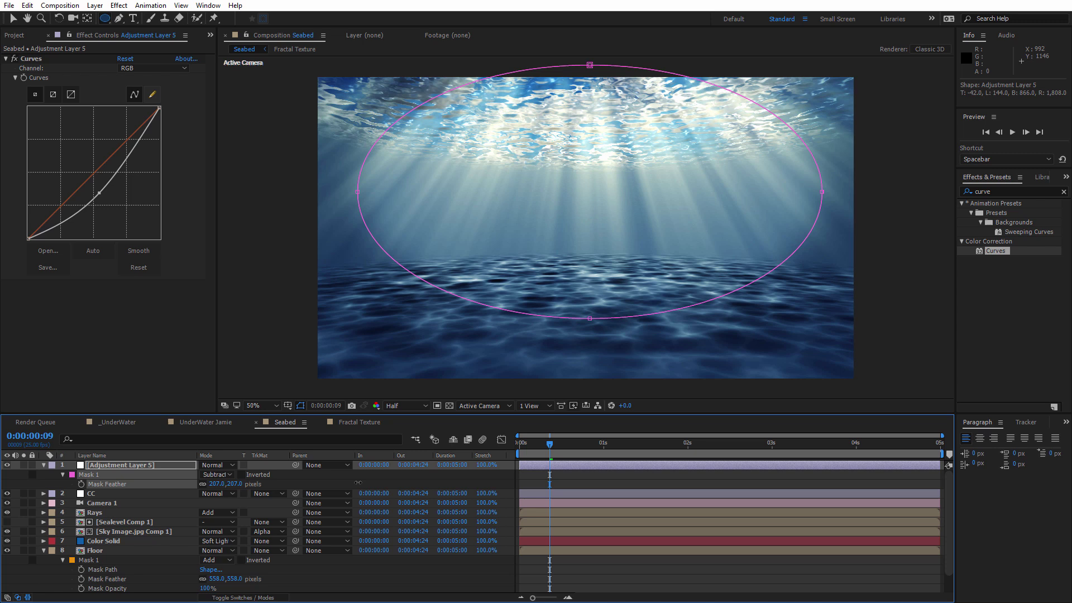
drag(589, 318, 587, 298)
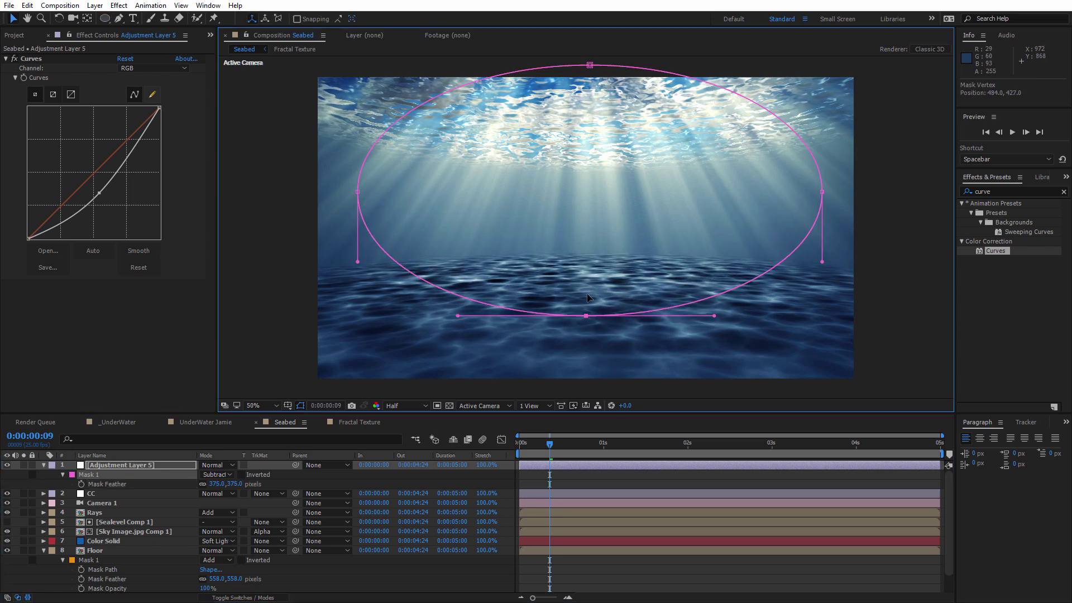
click(7, 467)
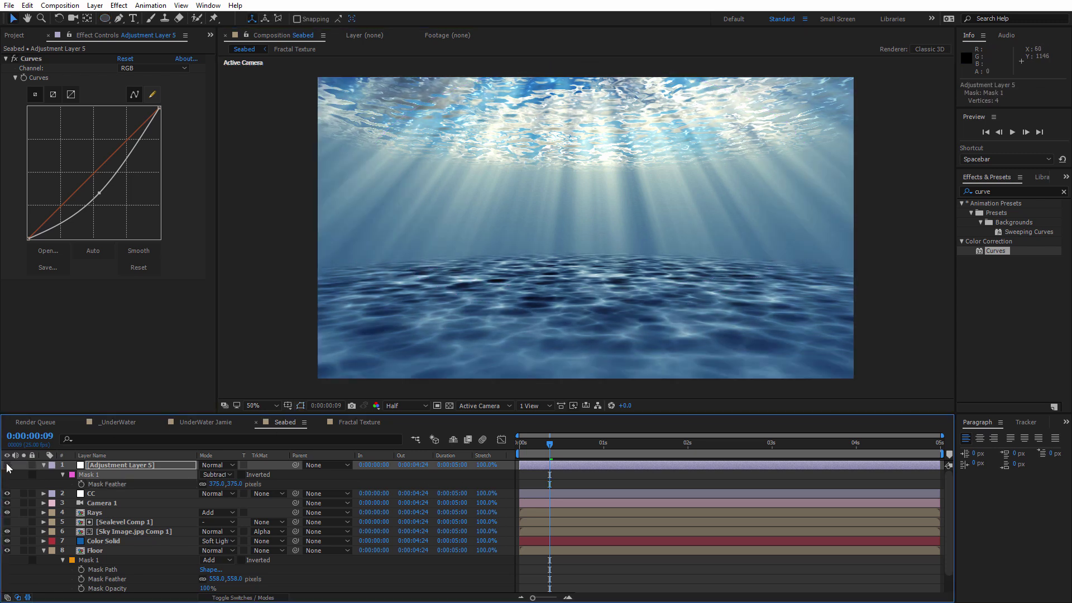
click(7, 468)
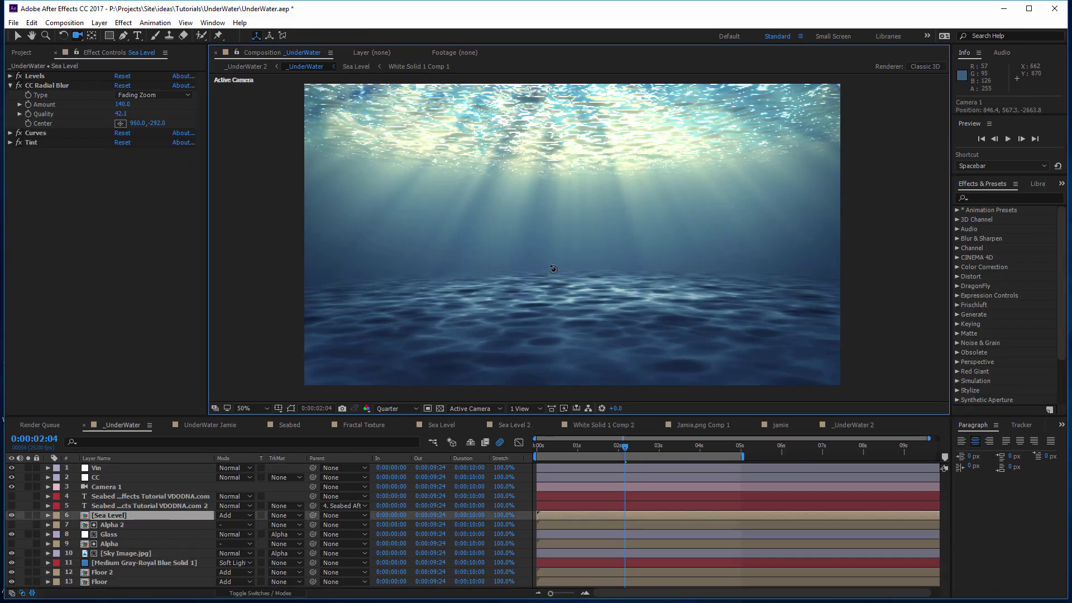
- Preview the _UnderWater comp at Half resolution with Camera 1's wiggle expressions revealed
drag(554, 269, 548, 273)
key(ctrl+shift+j)
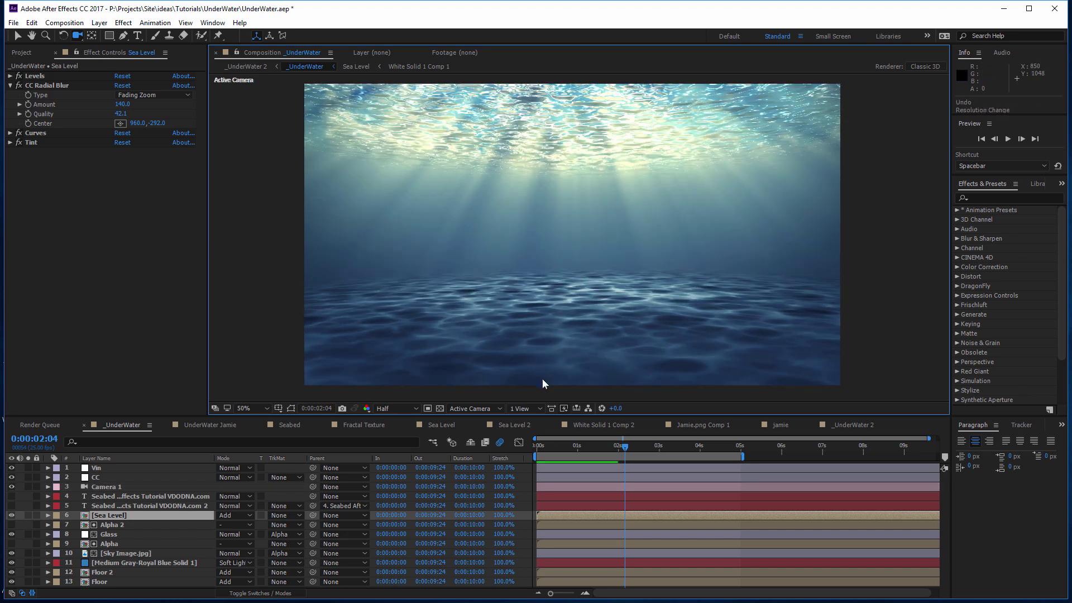
key(e)
key(e)
key(space)
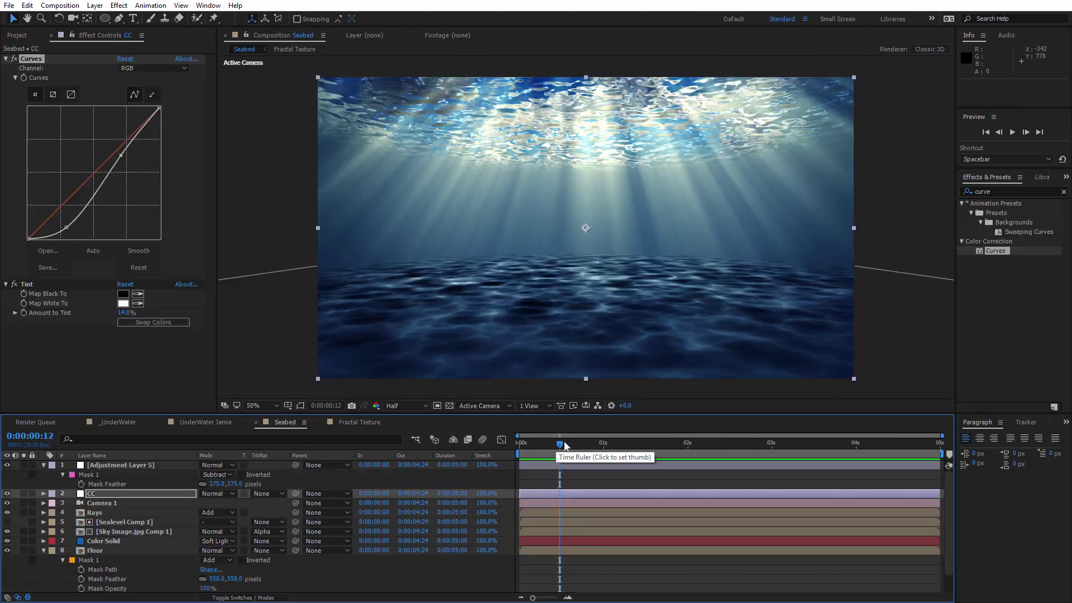
- Scrub the Seabed timeline forward to around frame 20 to review the graded result
drag(555, 451, 594, 455)
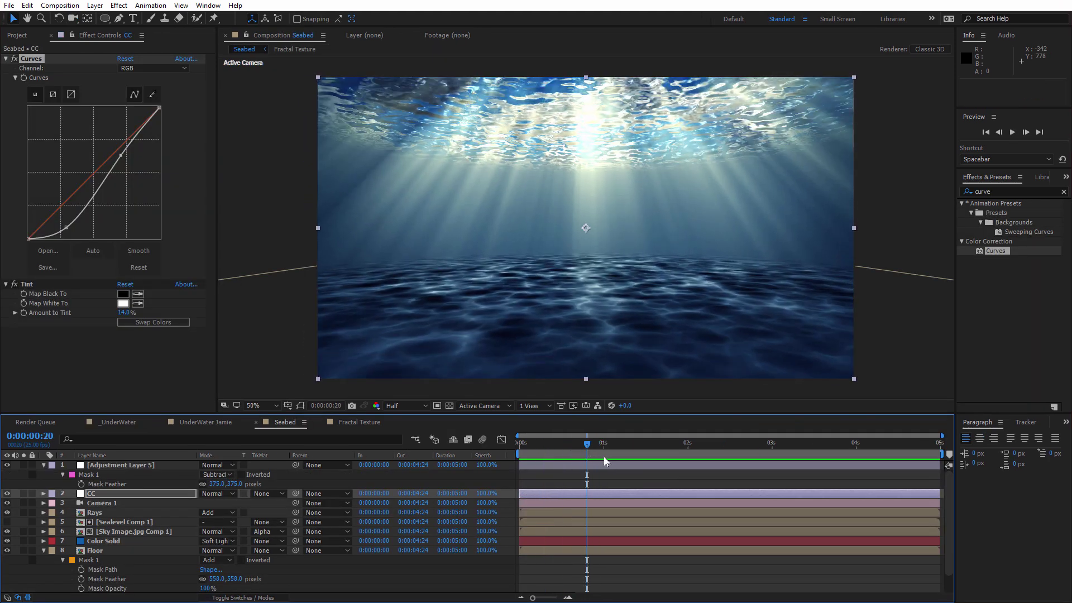